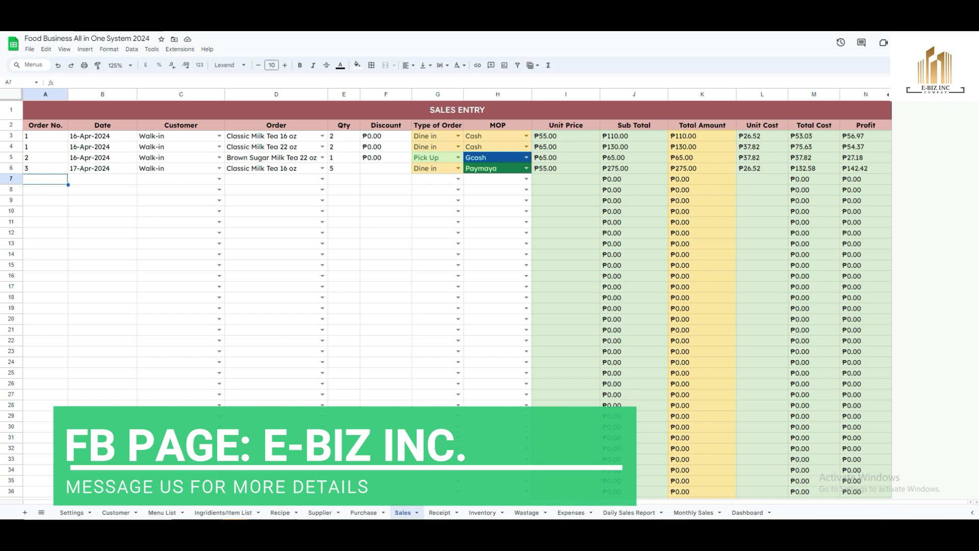
- Look over the Receipt sheet's layout and return to the Sales sheet
left_click(433, 512)
scroll(254, 317, "down", 4)
scroll(254, 317, "up", 4)
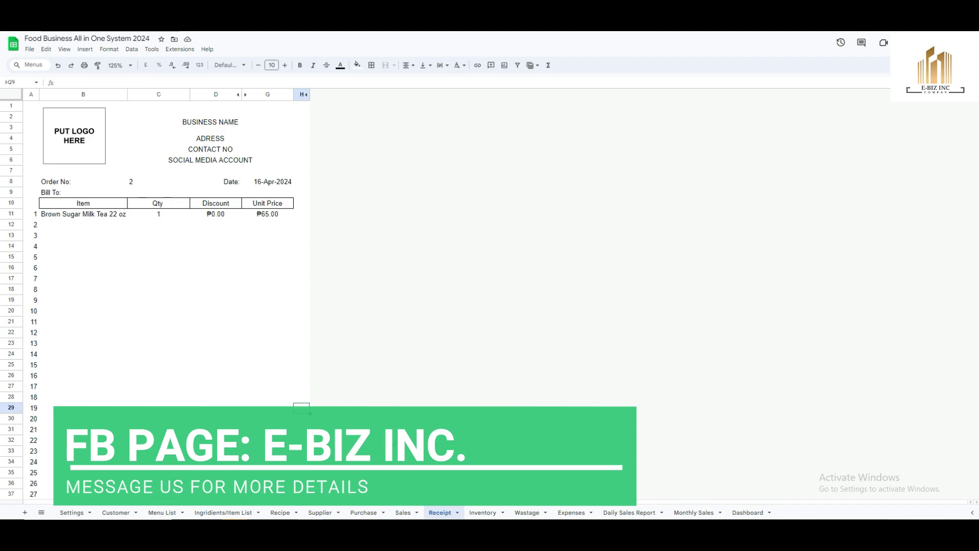
left_click(404, 513)
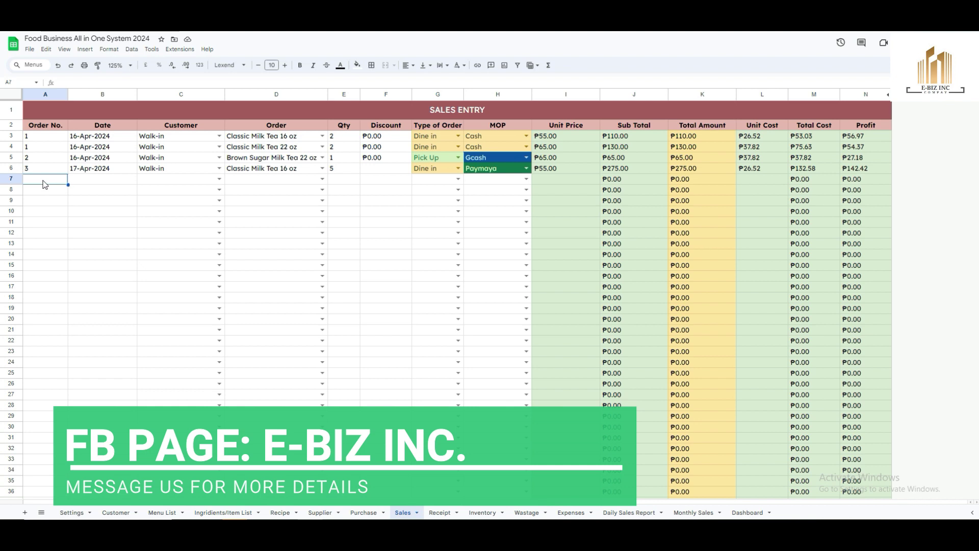
- Start a new sales entry in row 7 with order number 4 and the date 17-Apr-2024
type("4")
left_click(100, 181)
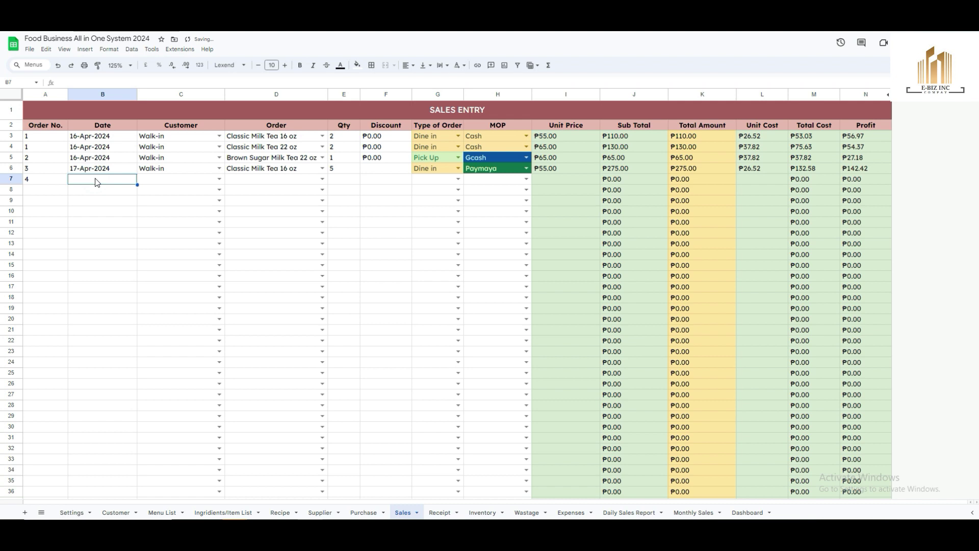
left_click(43, 142)
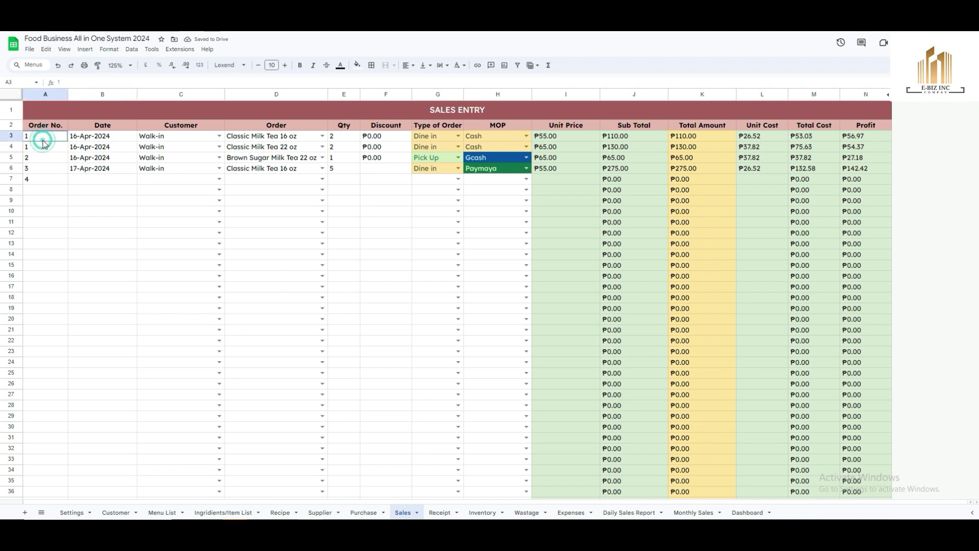
left_click_drag(43, 143, 30, 280)
left_click(44, 231)
left_click(43, 188)
left_click(44, 183)
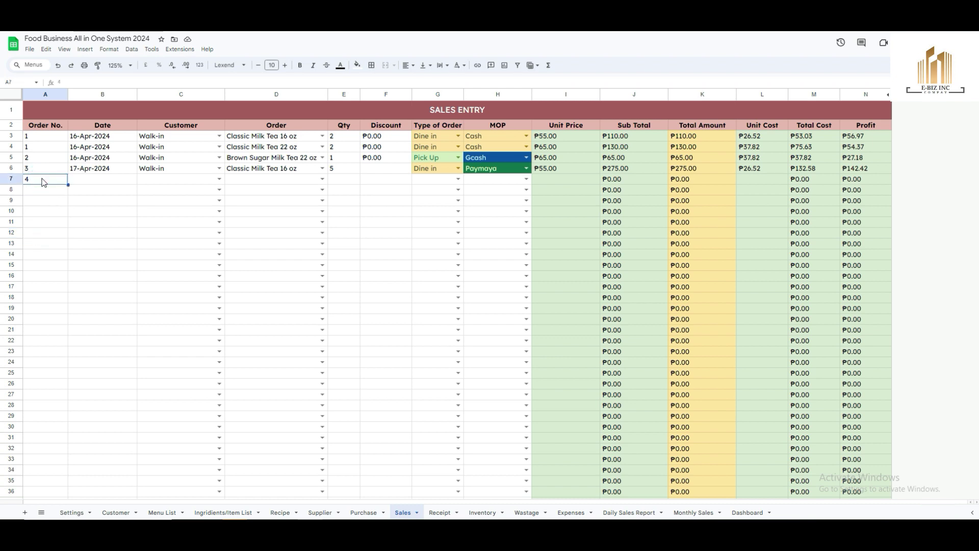
left_click(113, 184)
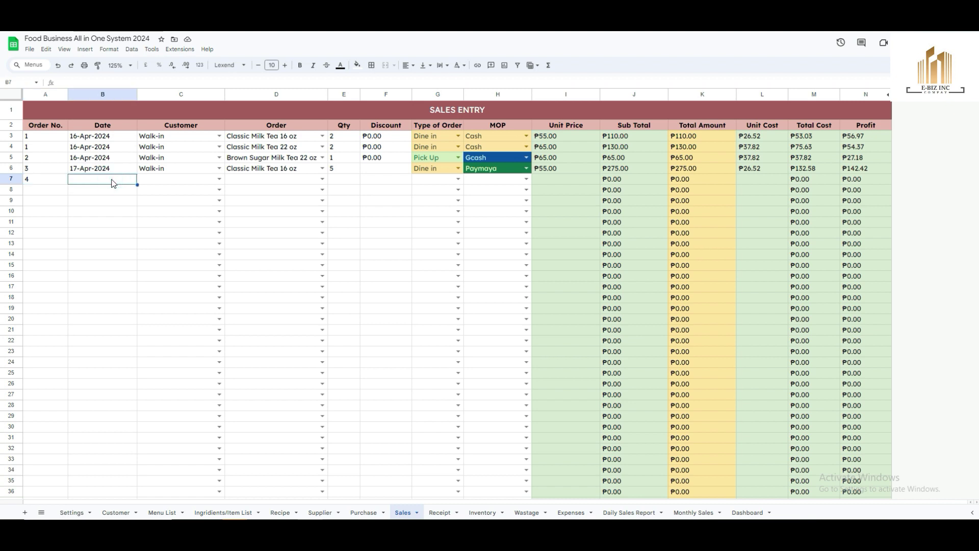
double_click(114, 183)
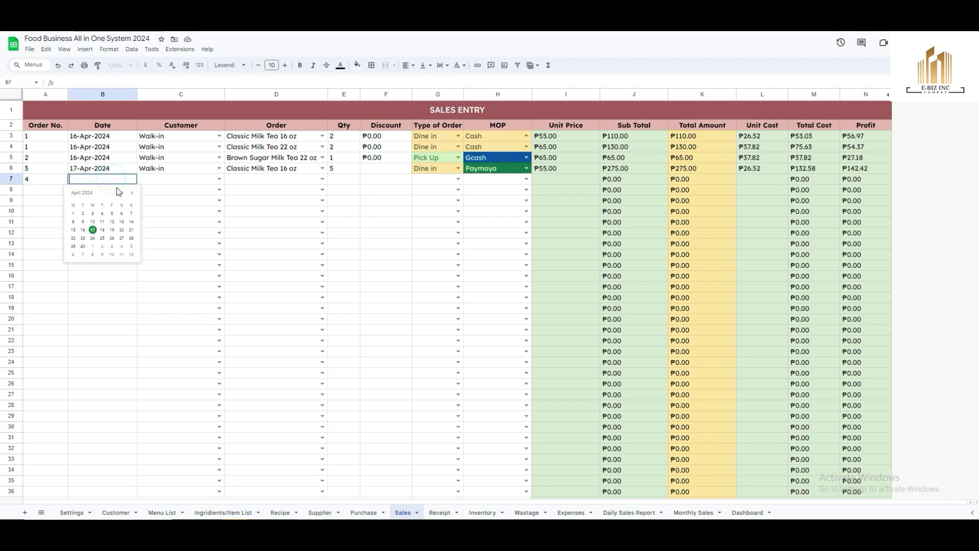
left_click(92, 234)
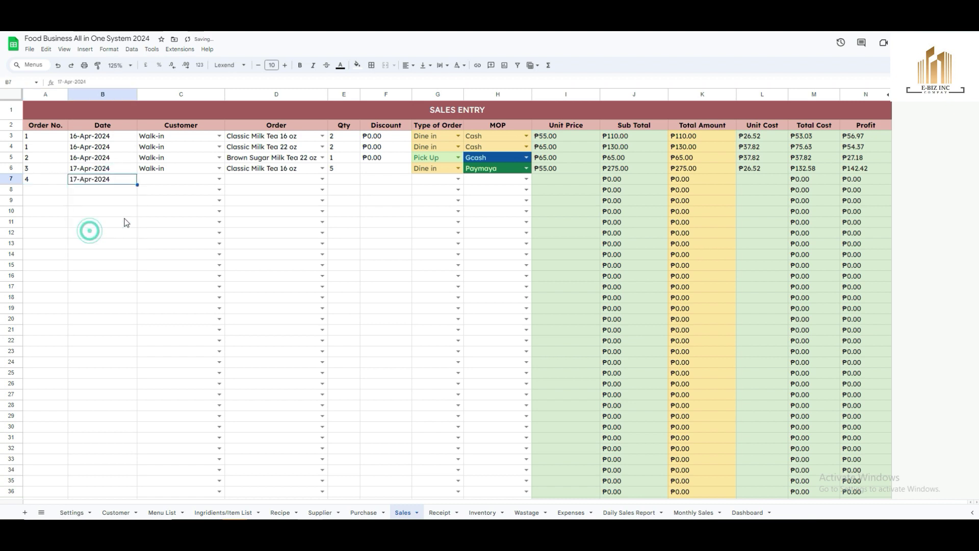
- Check the customer choices for order 4, and add a new customer's name below Walk-in in the Customer sheet
left_click(171, 178)
double_click(171, 179)
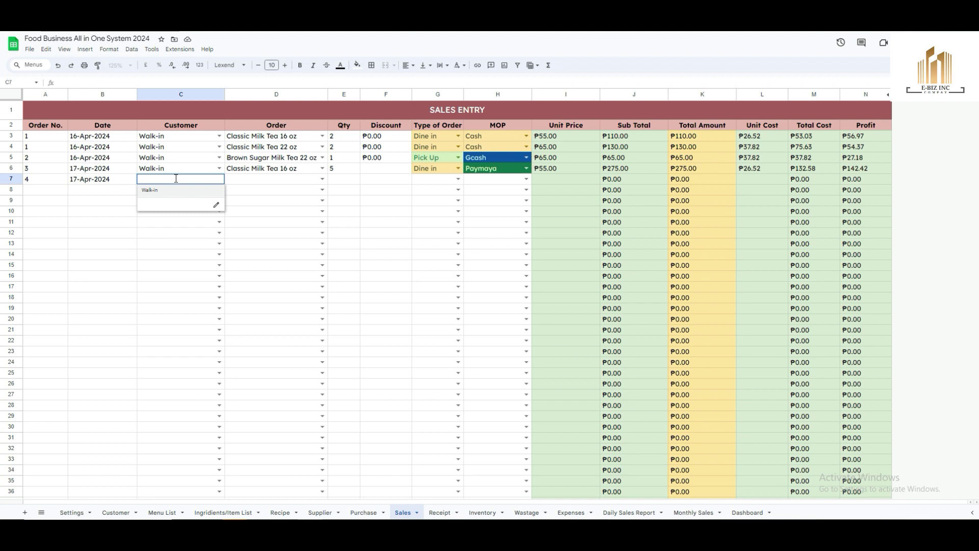
left_click(116, 512)
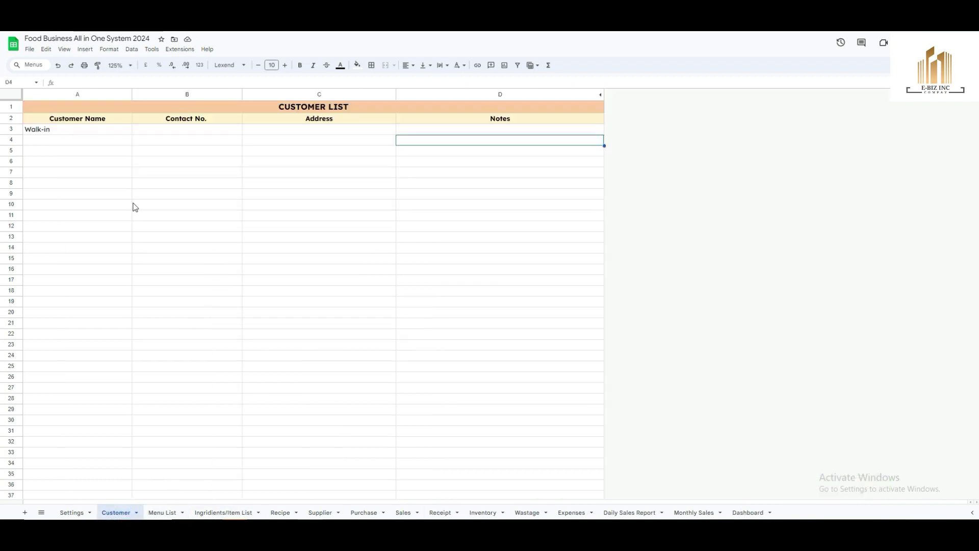
left_click(80, 143)
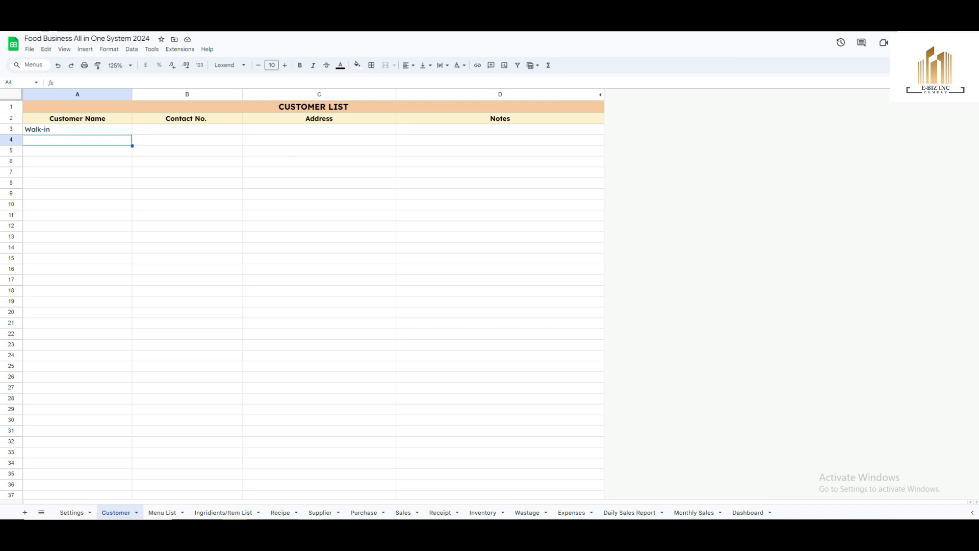
type("Car")
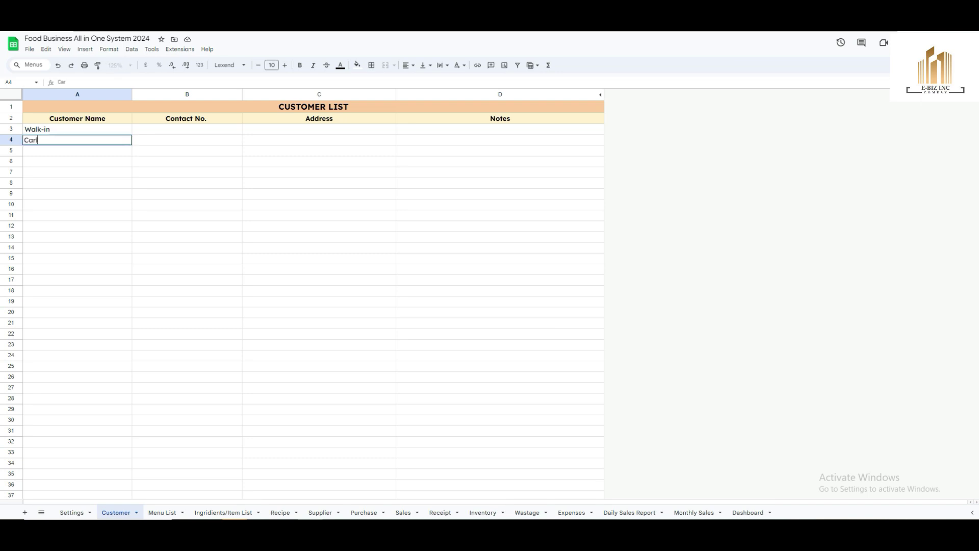
type("lo")
left_click(340, 179)
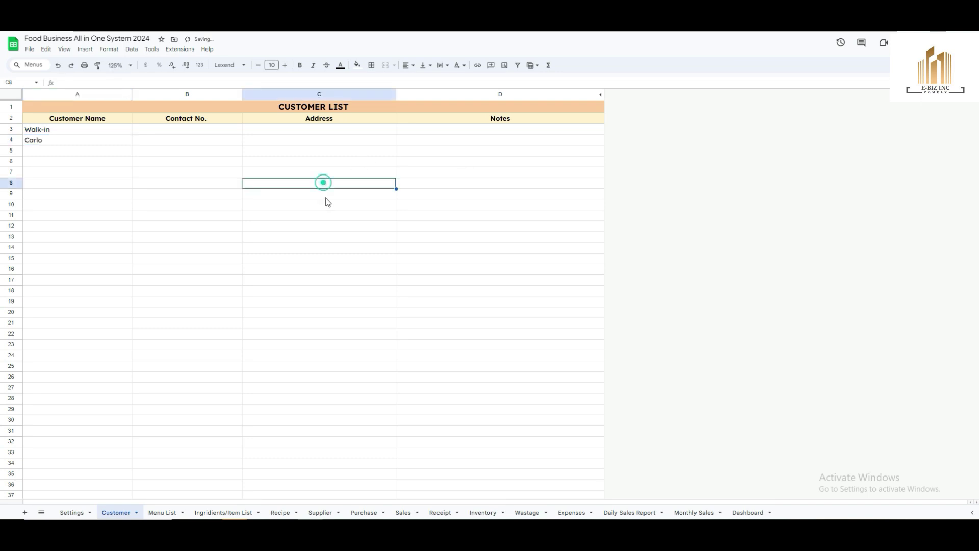
- Assign the newly added customer to order 4 in the Sales sheet
left_click(403, 513)
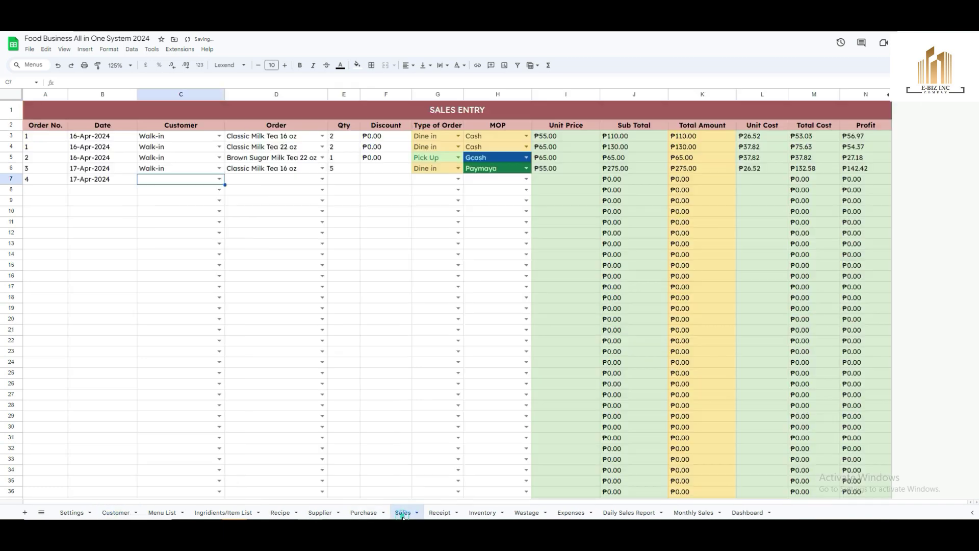
left_click(188, 181)
left_click(166, 208)
- Set the item of order 4 to Wintermelon 16 oz with a quantity of 2
double_click(290, 182)
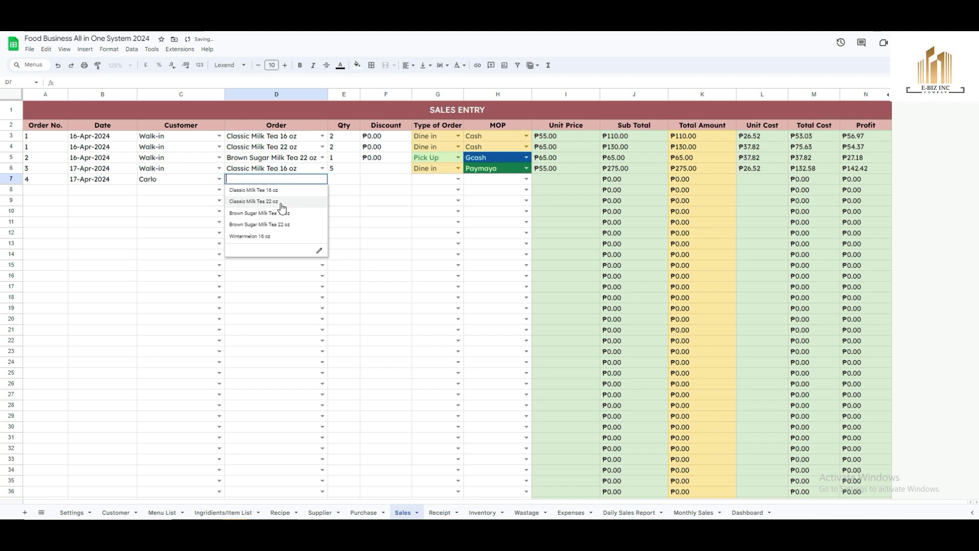
left_click(261, 238)
left_click(345, 181)
type("2")
left_click(417, 211)
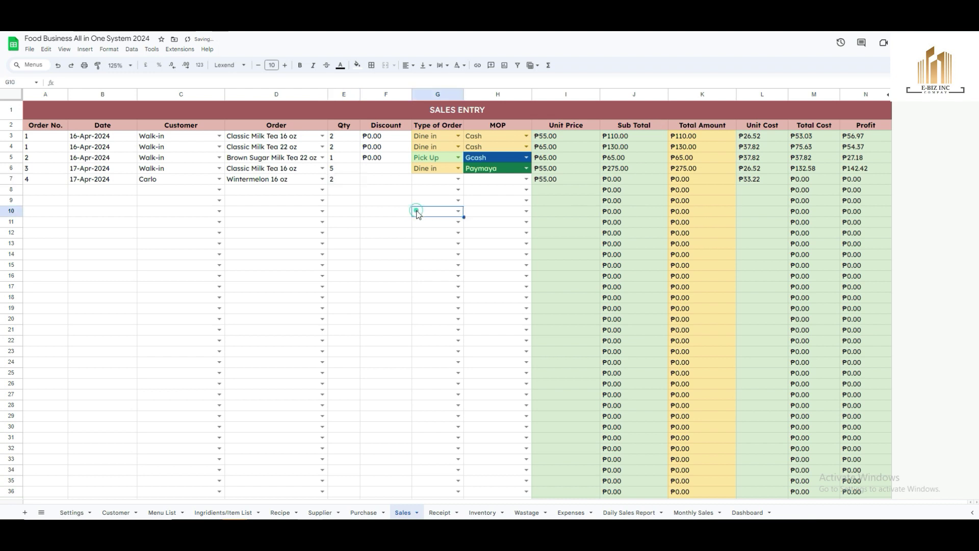
- Enter a discount of 0 for order 3 and a discount of 5 for order 4
left_click(377, 166)
type("0")
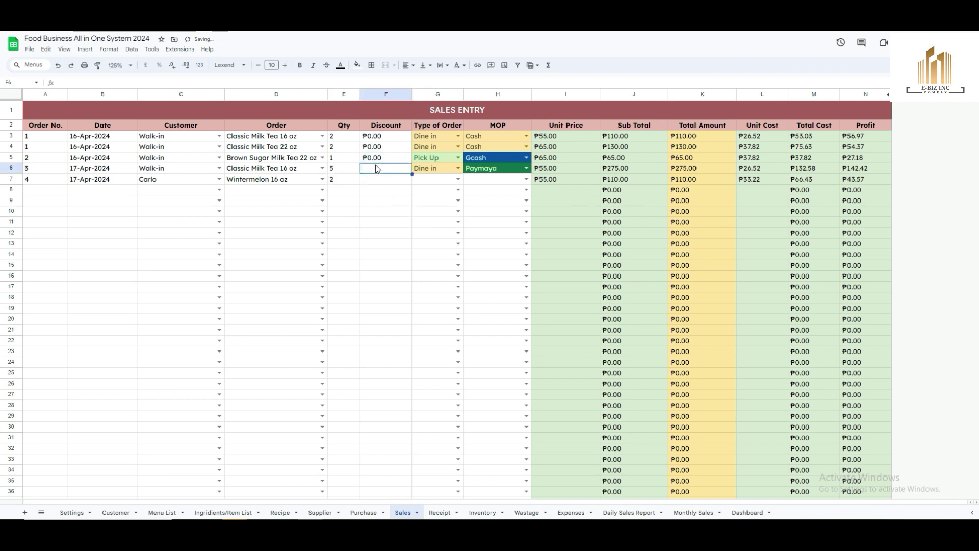
left_click(375, 186)
left_click(379, 180)
type("5")
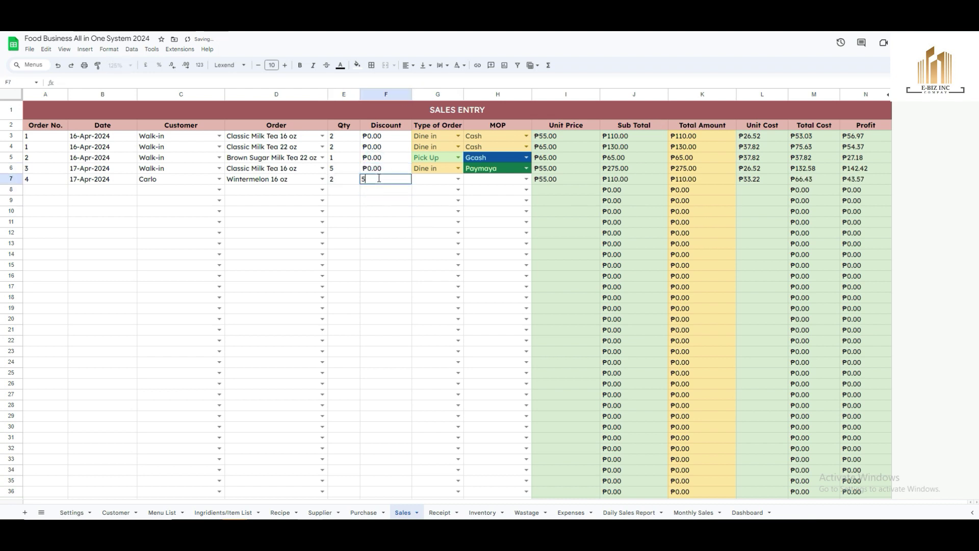
left_click(403, 210)
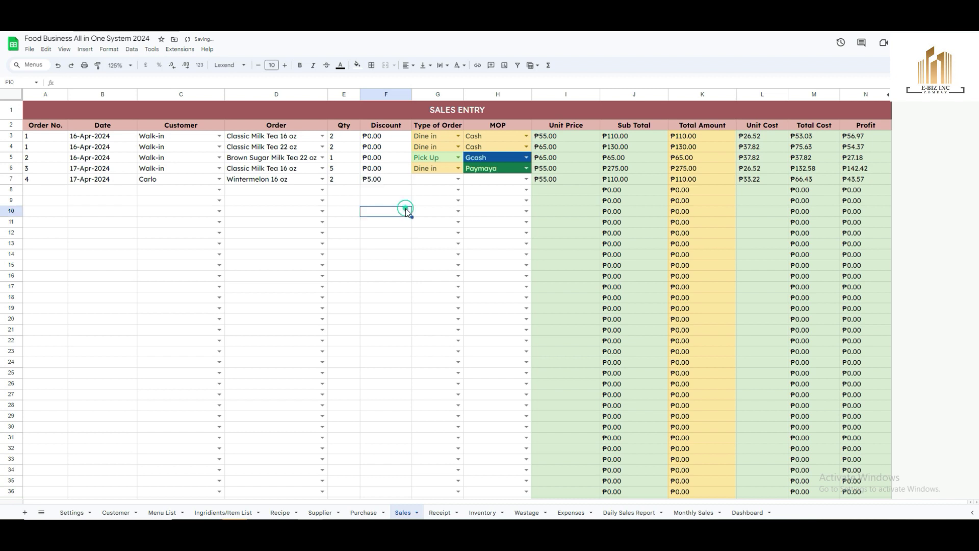
- Examine the order type choices for order 4 and their source list under Type of Order in the Settings sheet
left_click(459, 181)
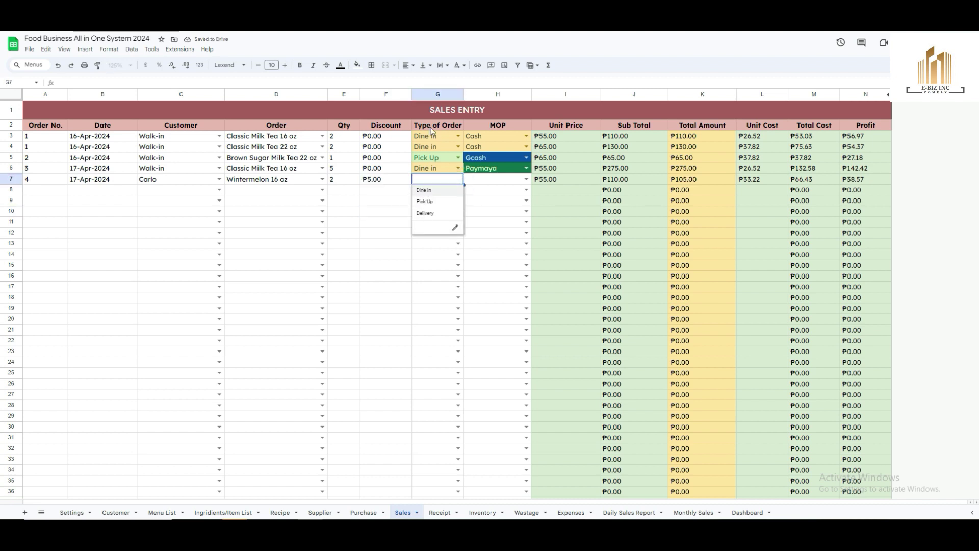
left_click(424, 180)
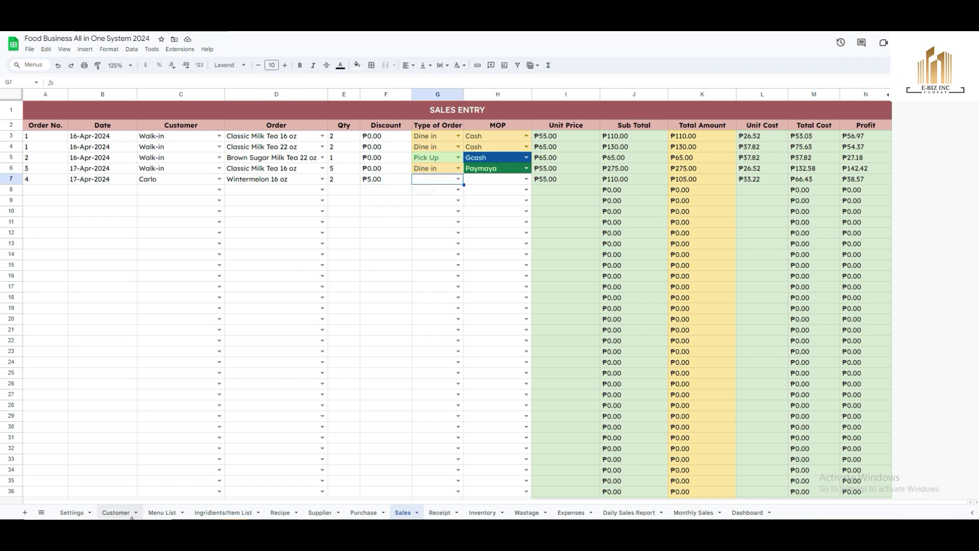
left_click(84, 514)
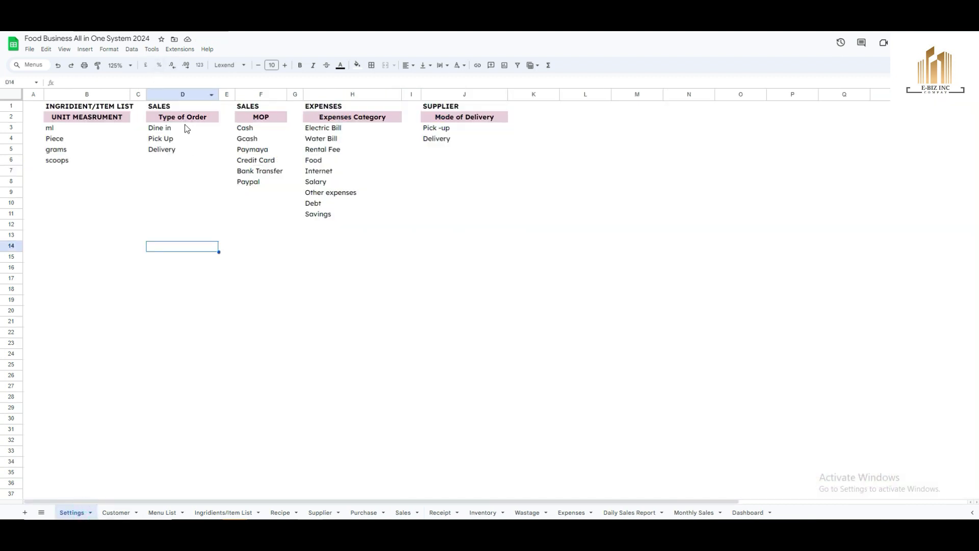
left_click(166, 138)
left_click(183, 151)
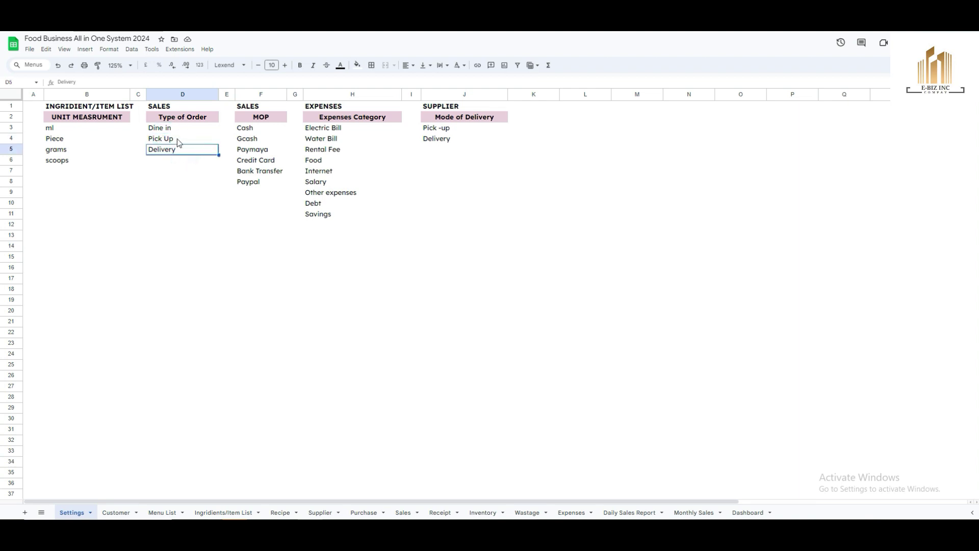
left_click_drag(168, 128, 179, 180)
left_click(179, 180)
left_click(172, 153)
left_click(172, 159)
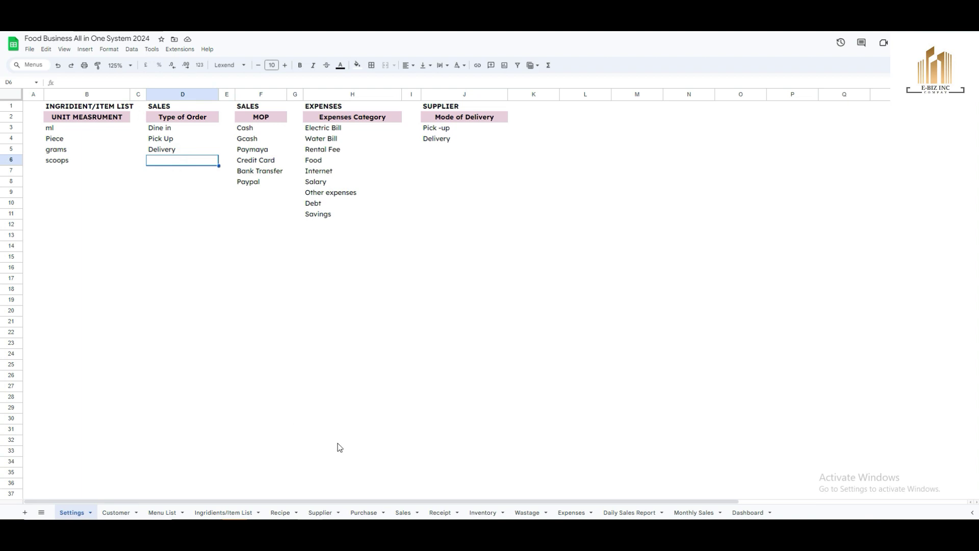
- Set order 4 in the Sales sheet to order type Delivery with Cash as the mode of payment
left_click(403, 513)
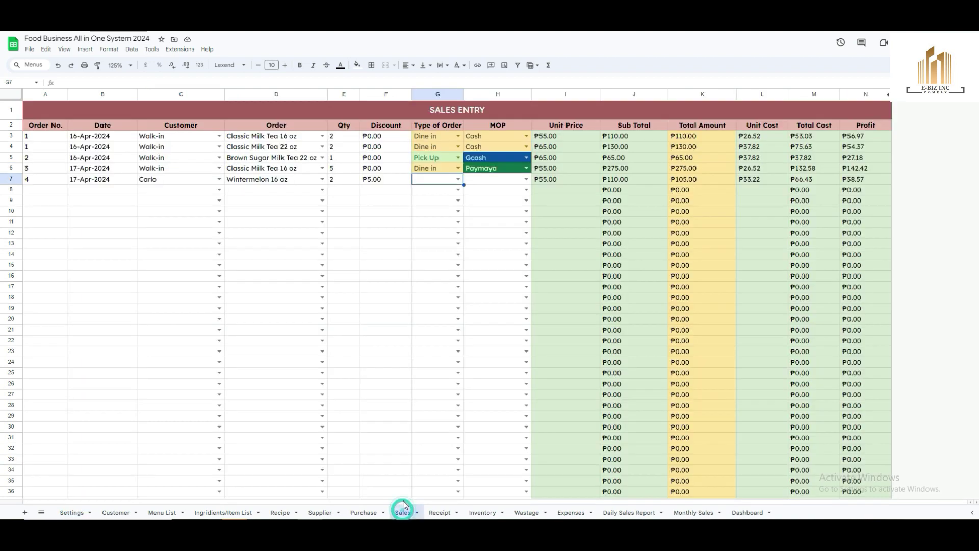
left_click(463, 179)
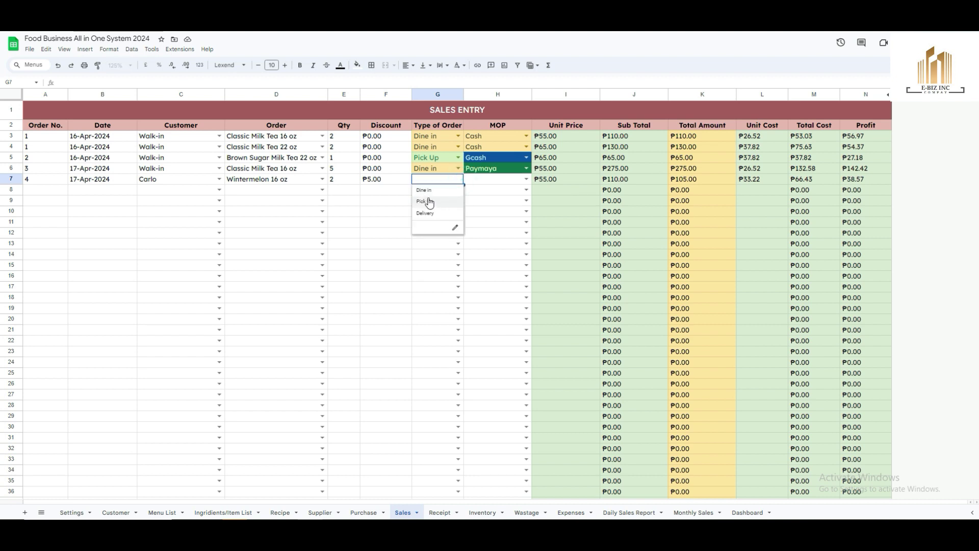
left_click(436, 214)
left_click(526, 181)
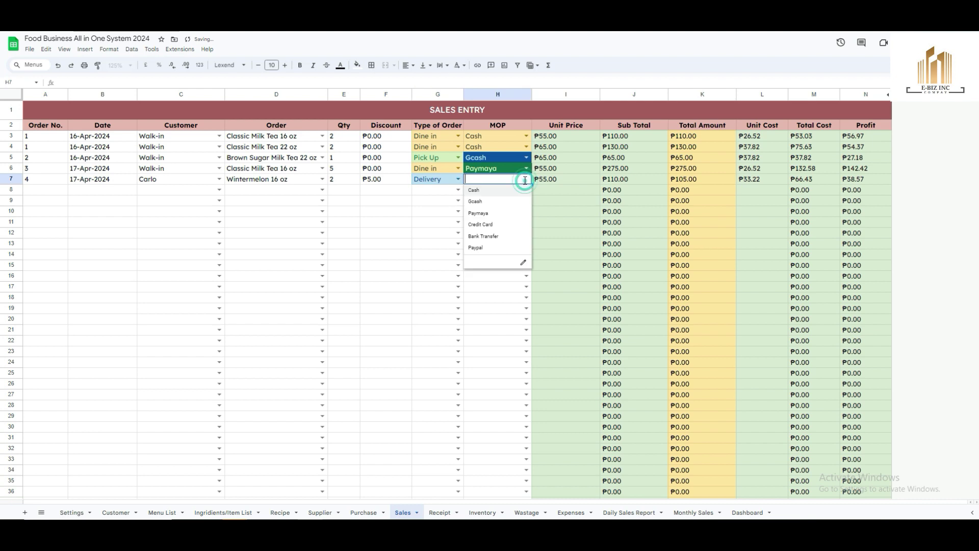
left_click(475, 191)
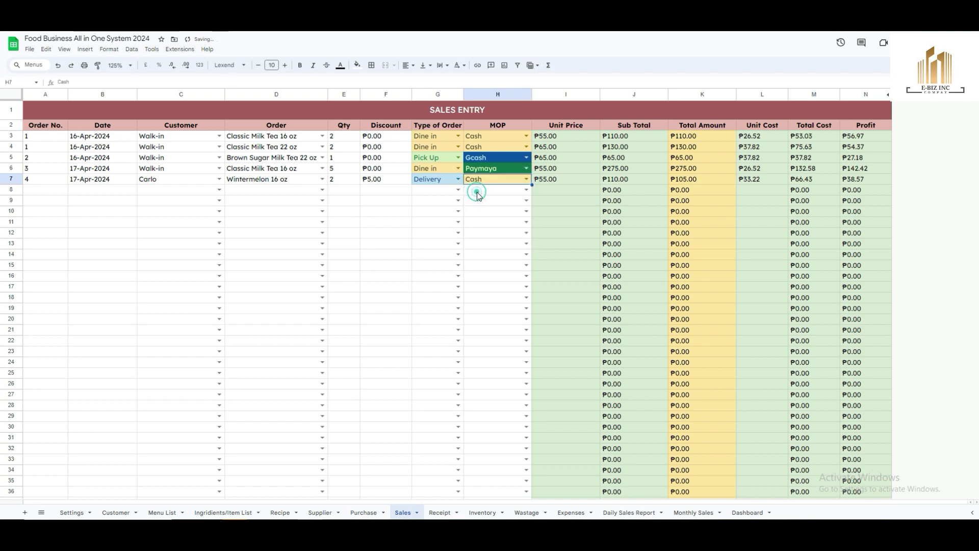
- Review the payment options listed under MOP in the Settings sheet
left_click(72, 512)
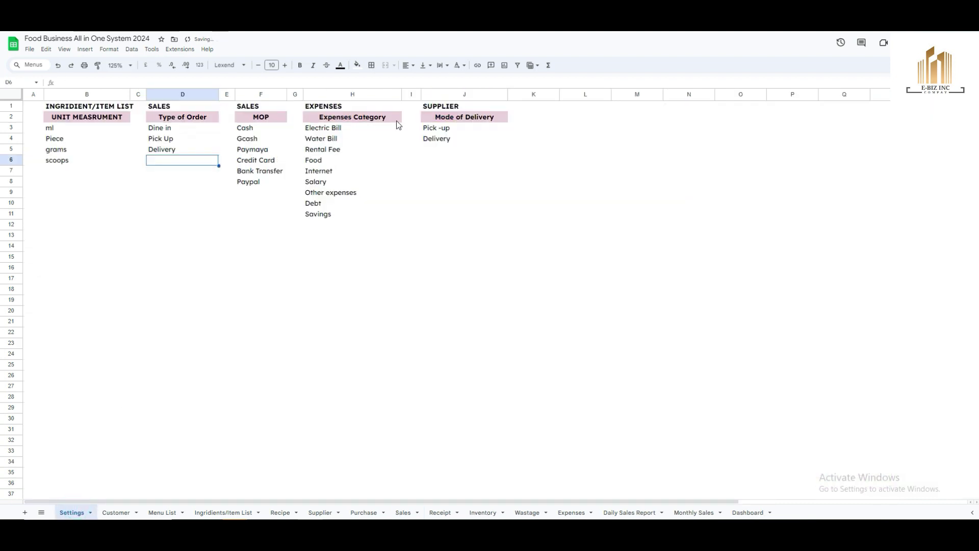
left_click(261, 94)
left_click(264, 162)
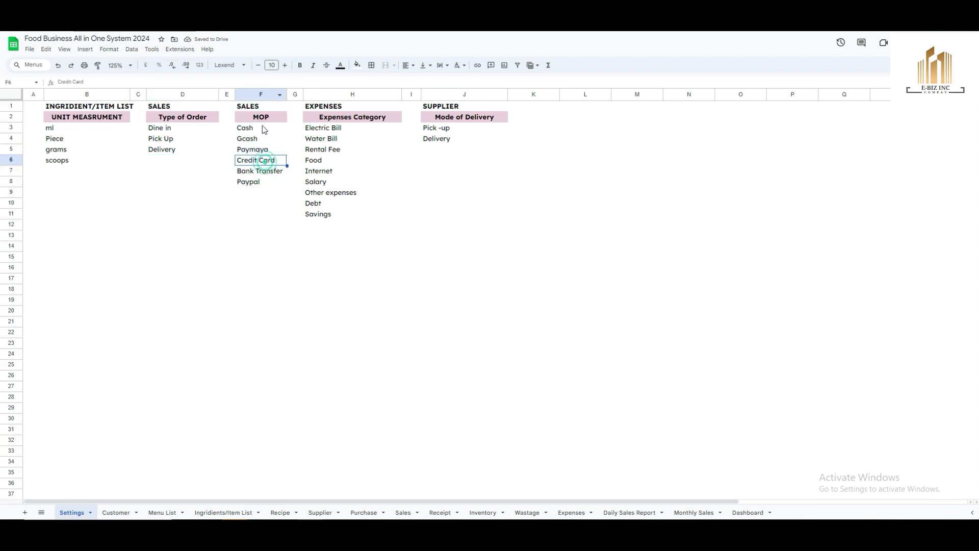
left_click(259, 118)
left_click_drag(258, 135, 254, 228)
left_click(259, 215)
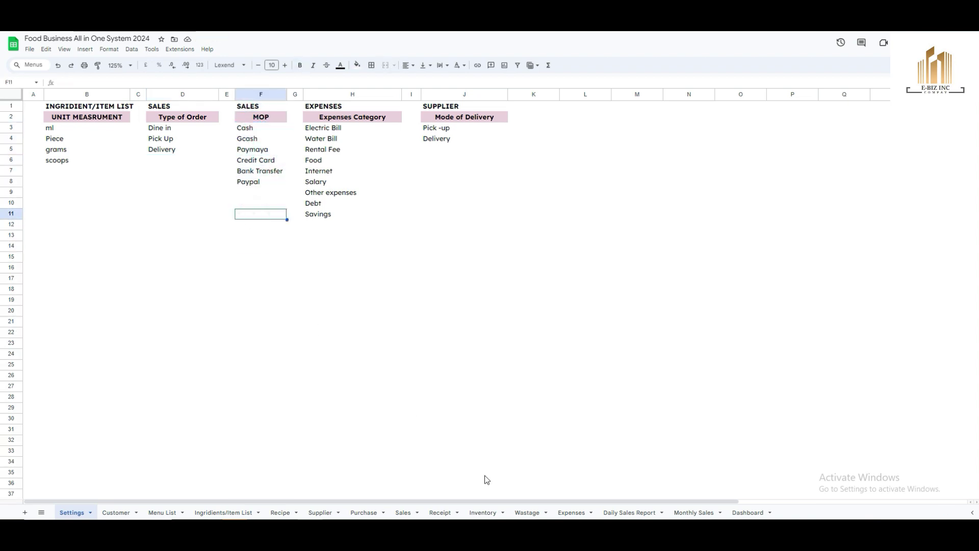
- Enlarge the Sales sheet to 150% and inspect the Unit Price formula of the first sales entry
left_click(403, 512)
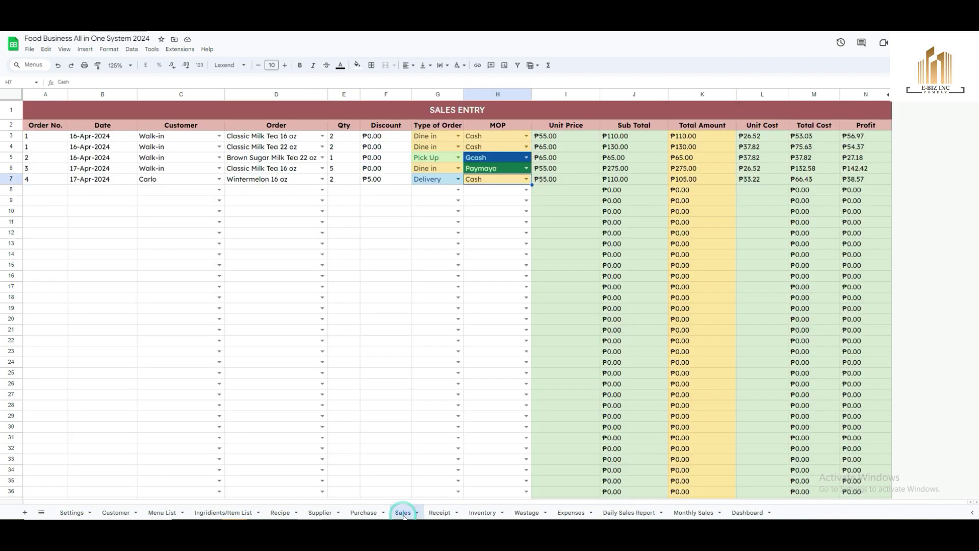
left_click(127, 66)
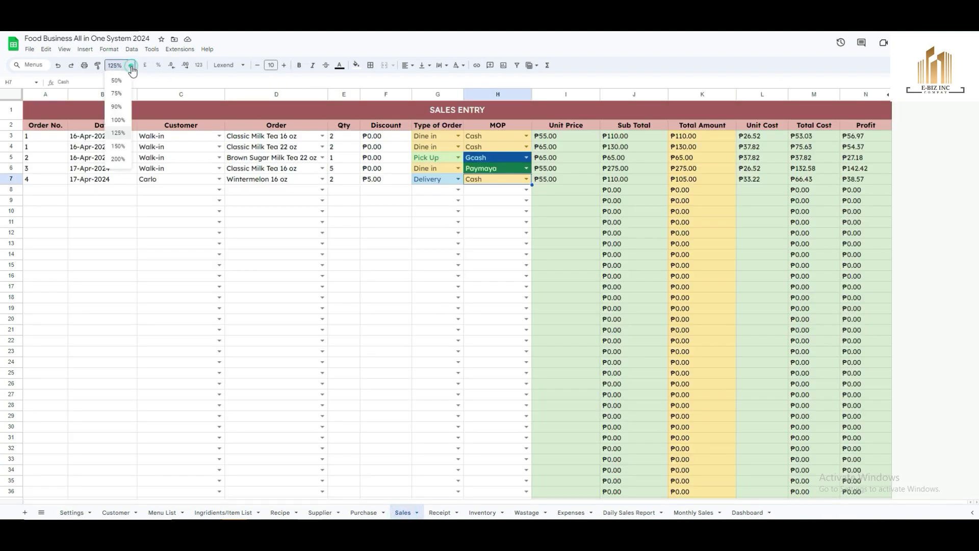
left_click(118, 146)
left_click_drag(250, 501, 459, 502)
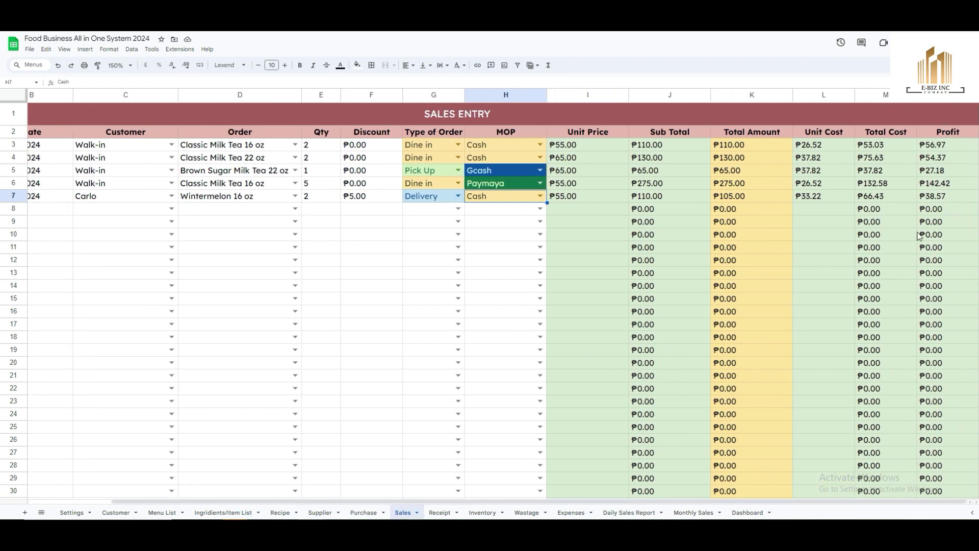
left_click(582, 147)
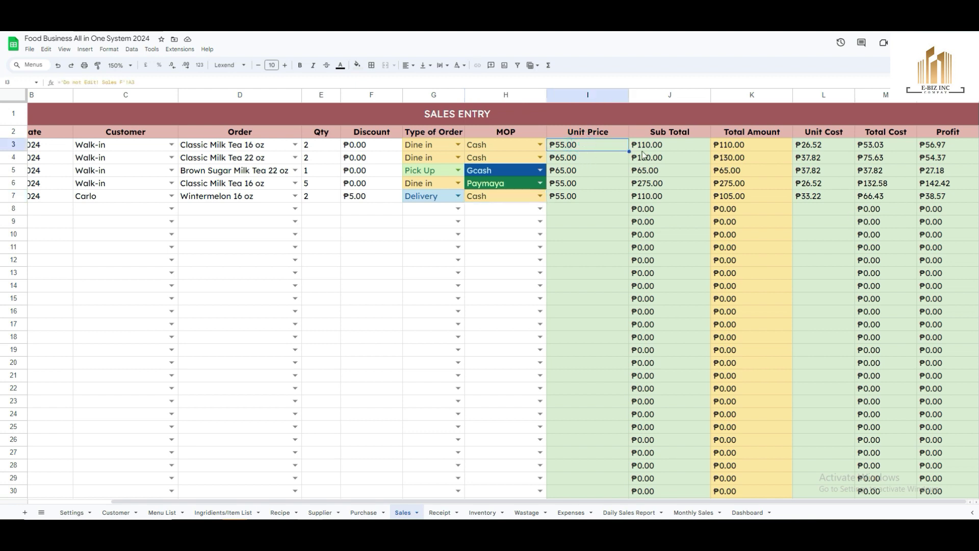
- Inspect the Sub Total formulas of the first and last sales entries, plus the last entry's Total Amount formula and Discount
left_click(670, 147)
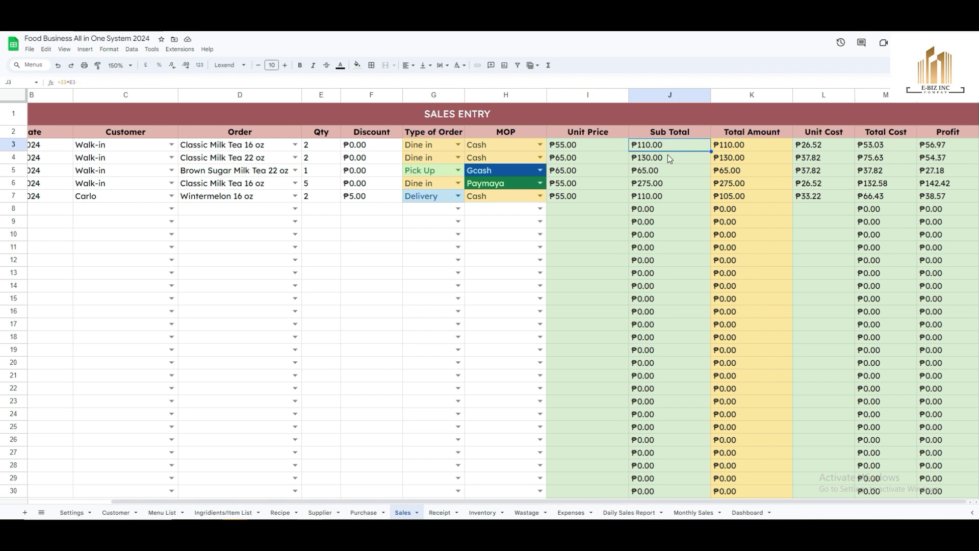
left_click(660, 197)
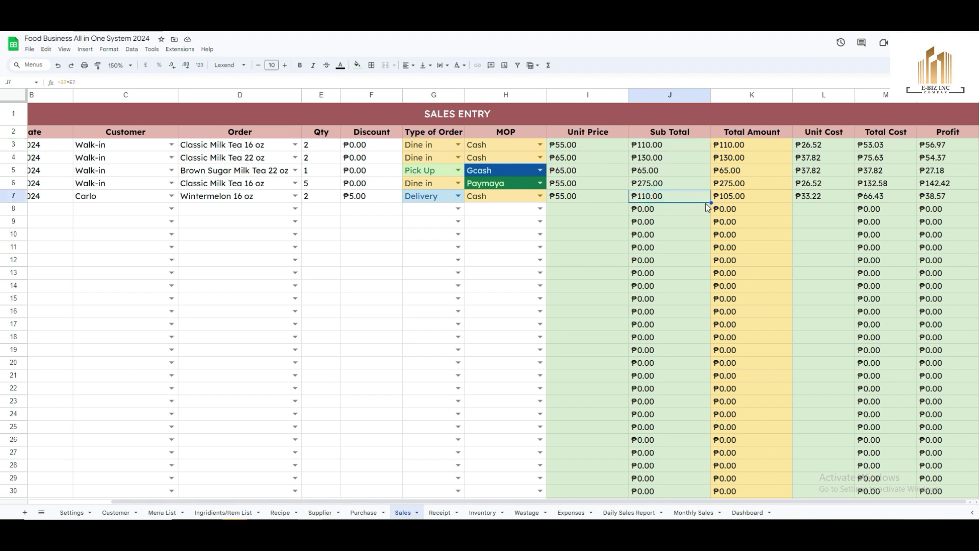
left_click(744, 200)
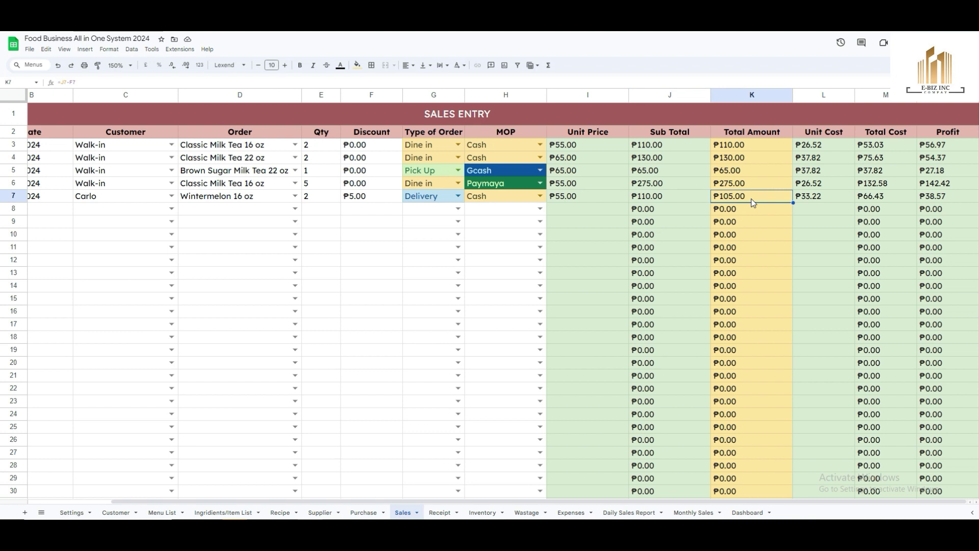
left_click(361, 203)
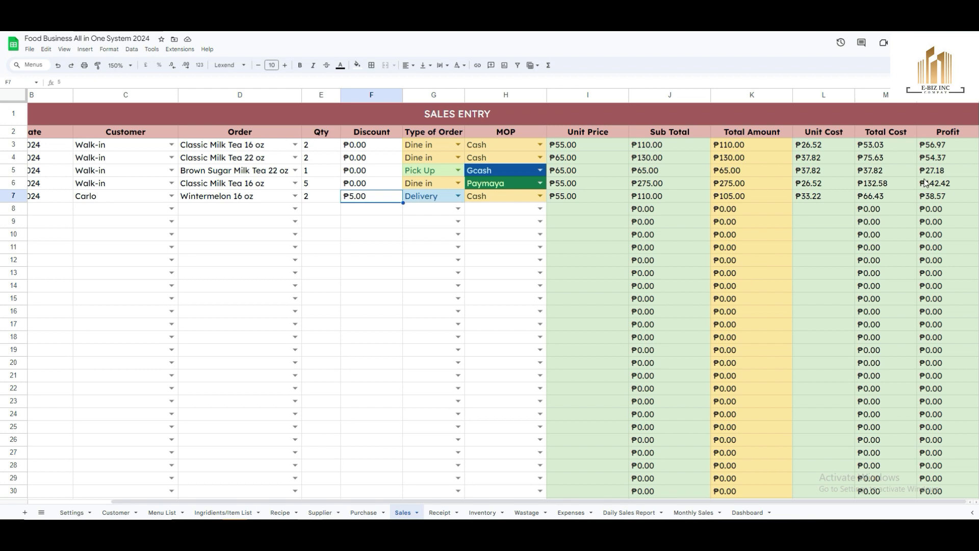
- Inspect the Unit Cost, Total Cost and Profit formulas of the recent sales entries, and highlight the whole order 4 row
left_click(822, 194)
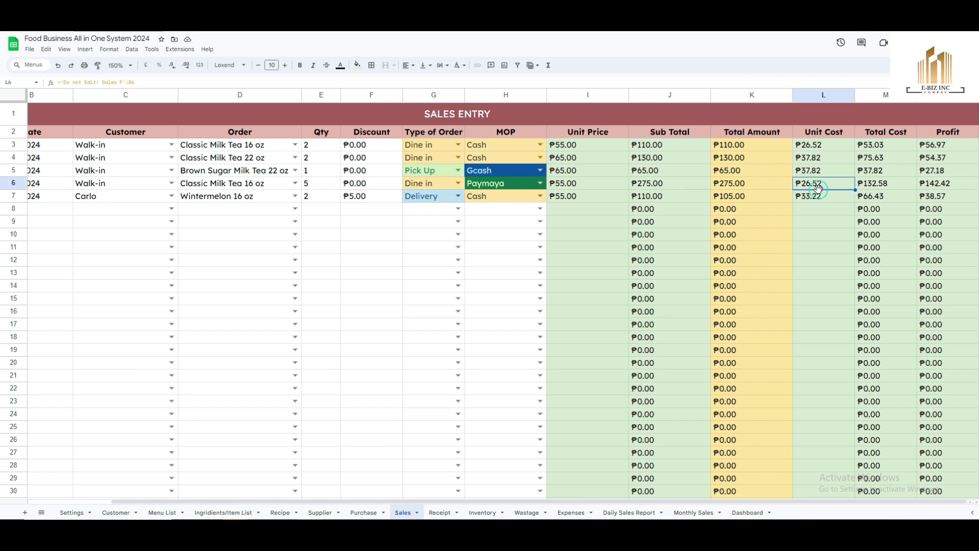
left_click(882, 202)
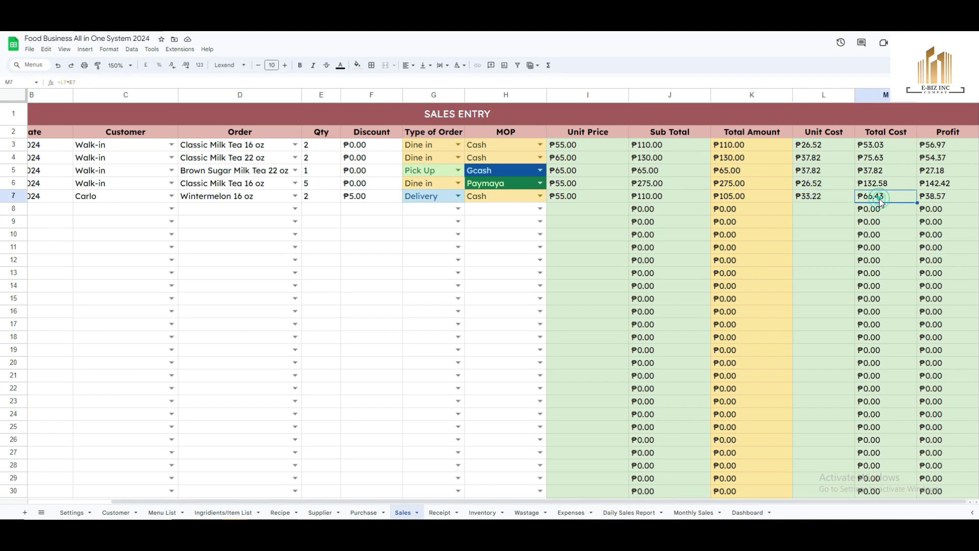
left_click(936, 201)
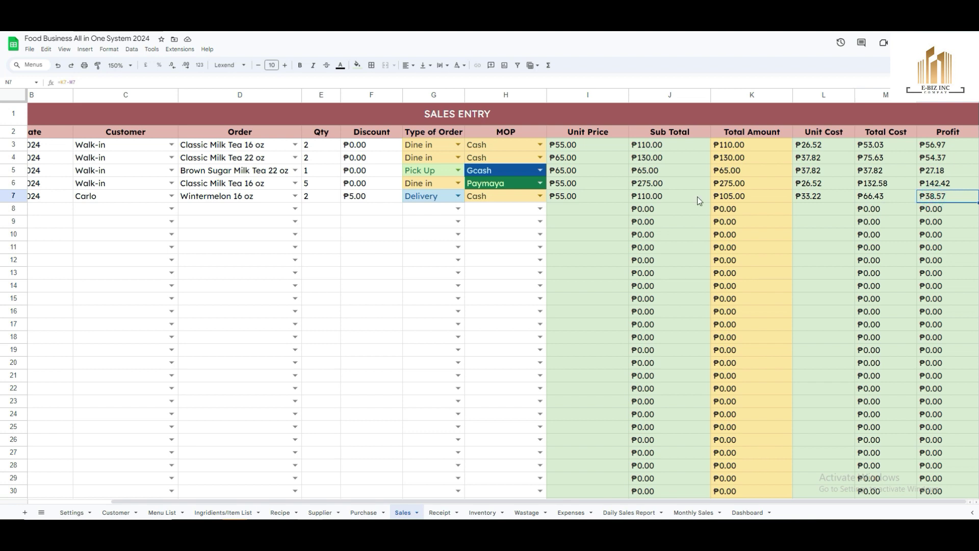
left_click(12, 196)
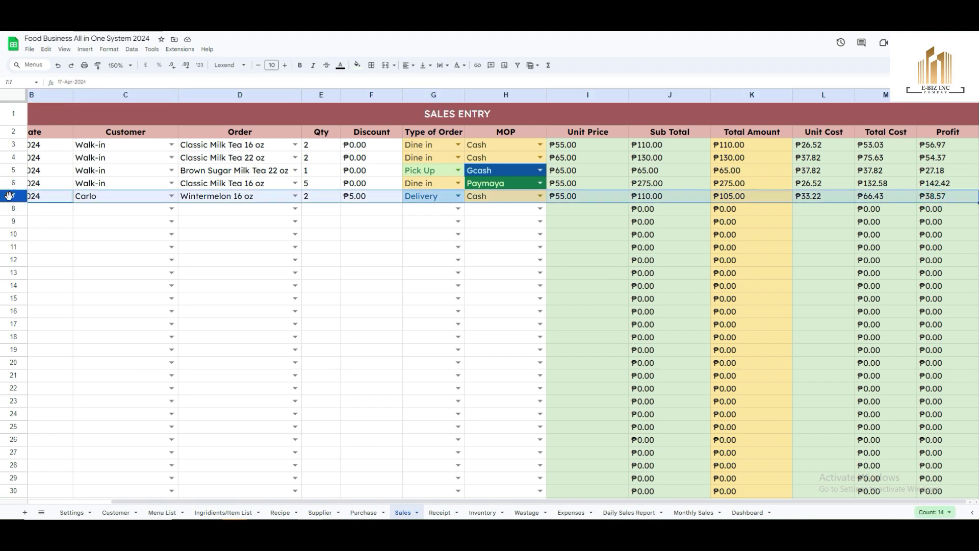
left_click(355, 291)
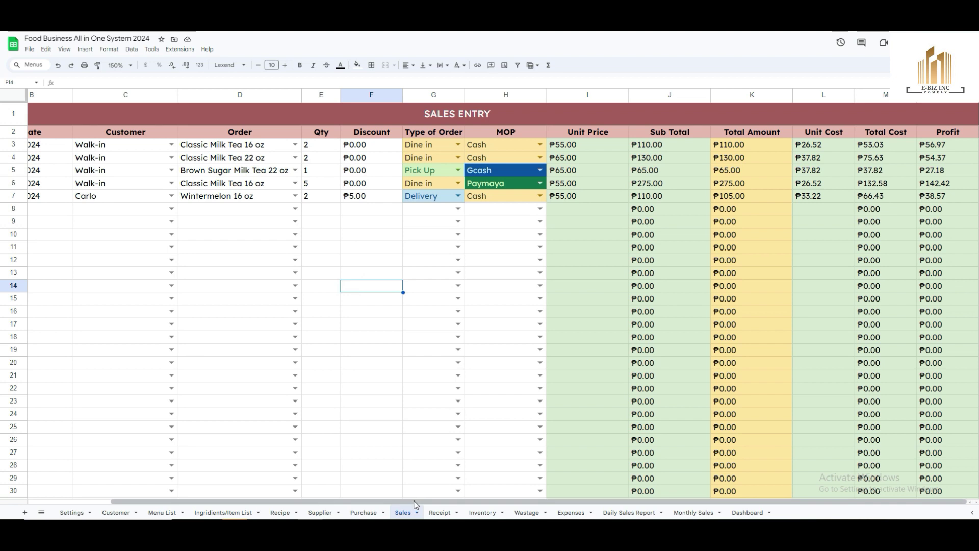
- Highlight the blank manual-entry area A8:H29 and check the Unit Price formula in the first empty sales row
left_click_drag(415, 501, 316, 509)
left_click_drag(63, 209, 584, 484)
left_click_drag(529, 502, 645, 512)
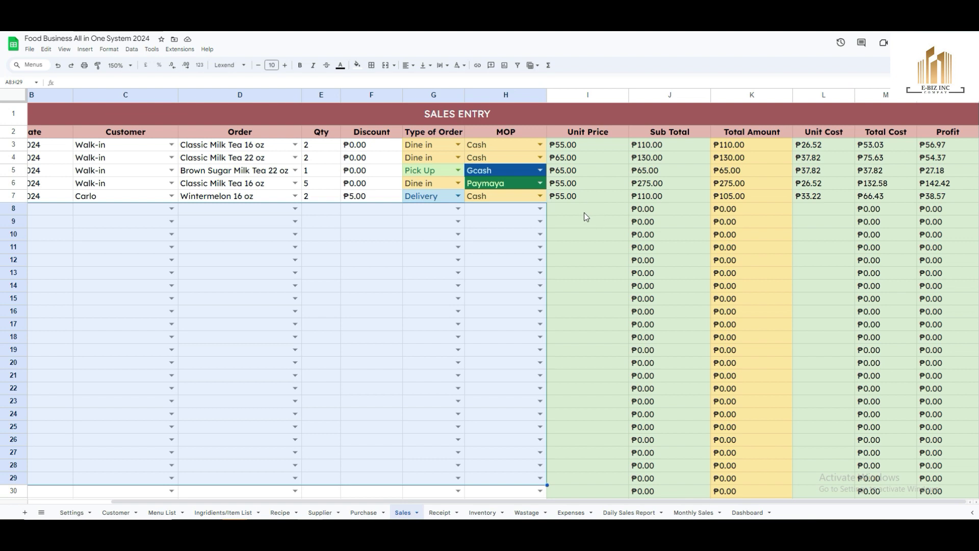
left_click(584, 214)
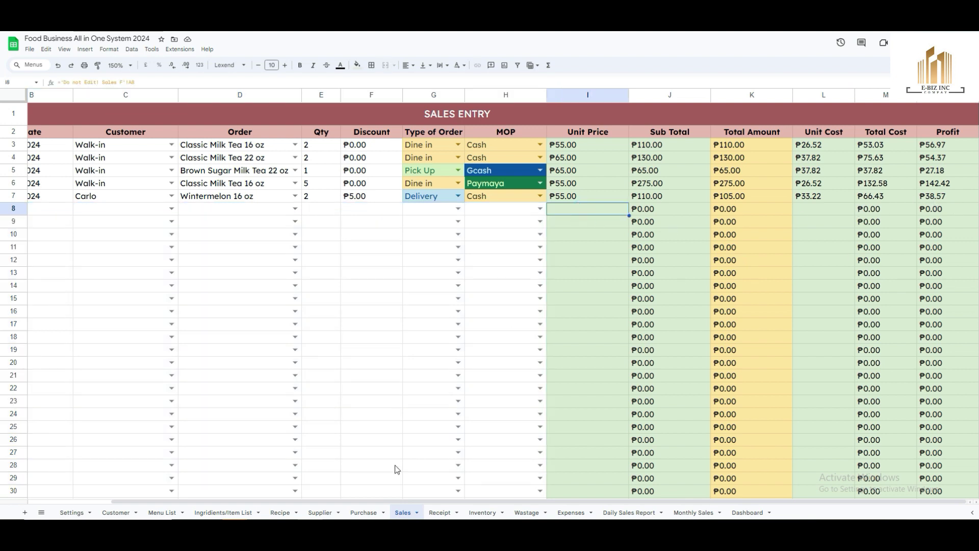
left_click_drag(367, 501, 194, 496)
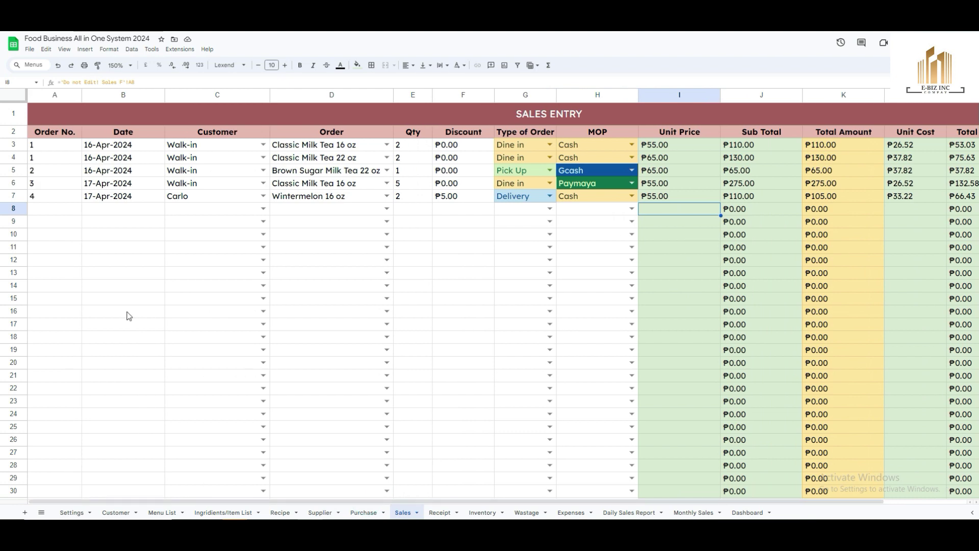
- Open the Receipt sheet and review its layout from the header down to the totals
left_click(440, 512)
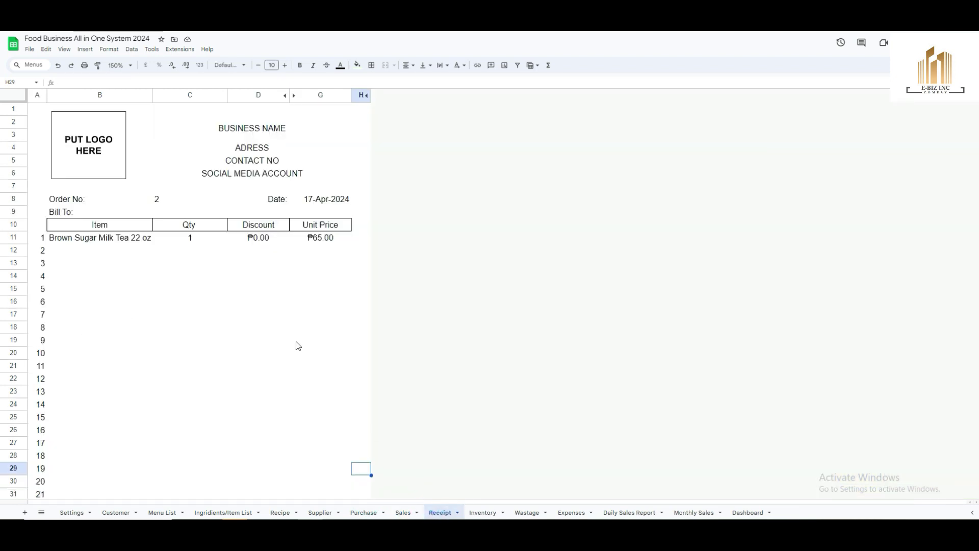
scroll(298, 345, "down", 5)
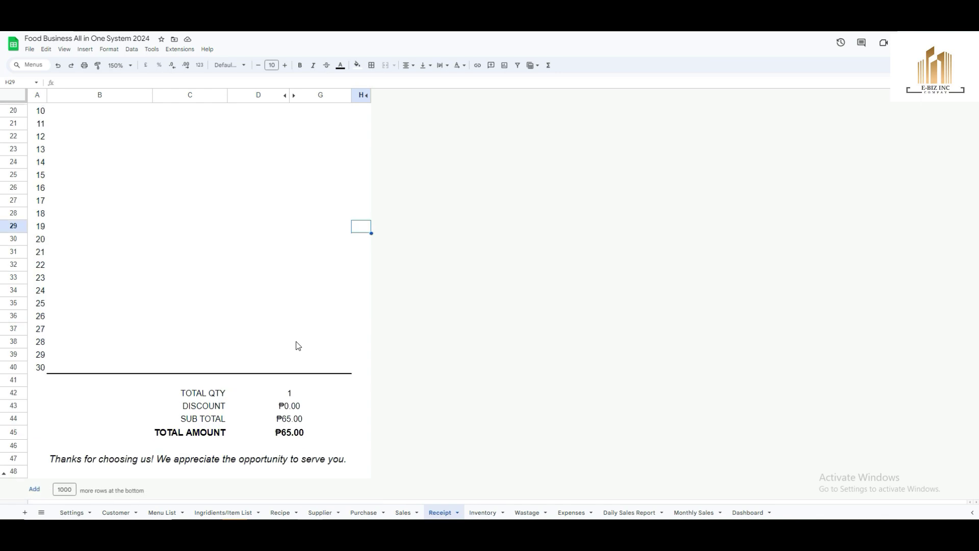
scroll(298, 345, "up", 5)
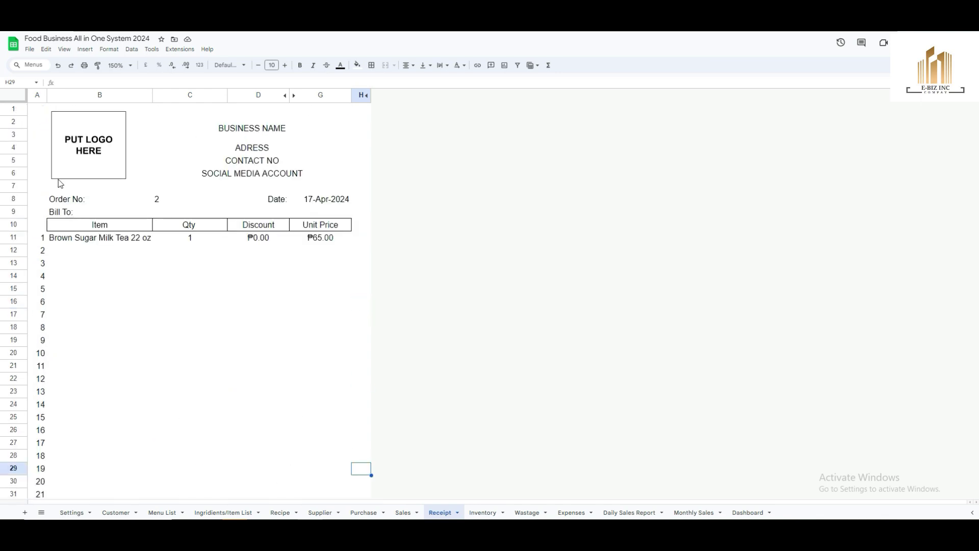
- Examine the receipt's placeholders for logo, business name, address, contact number and social media account, along with the item area below
left_click(85, 151)
left_click(246, 137)
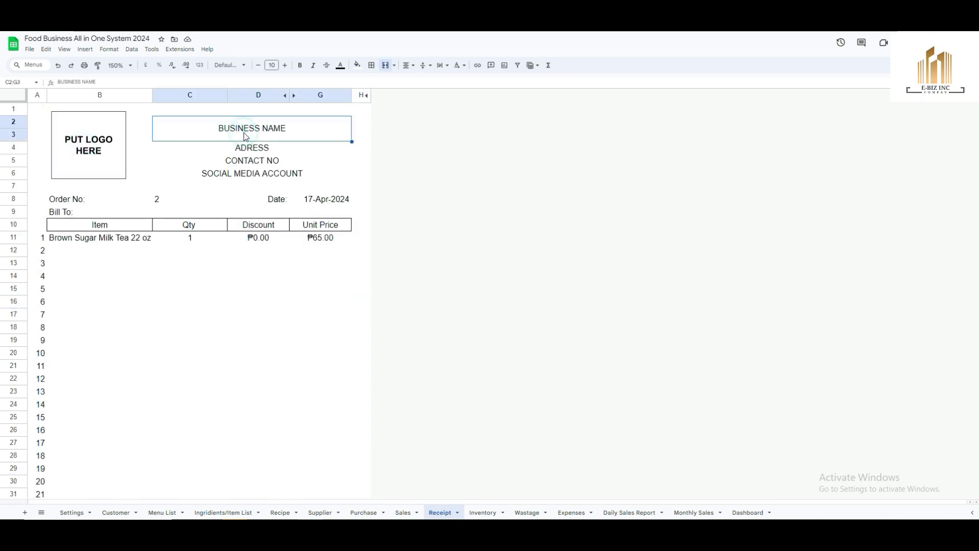
left_click(252, 147)
left_click(253, 161)
left_click(254, 174)
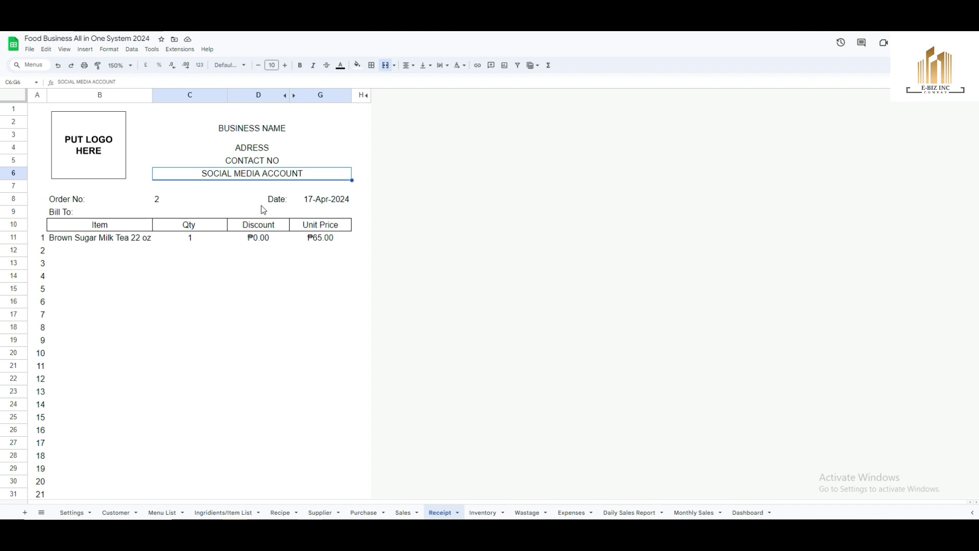
left_click(251, 292)
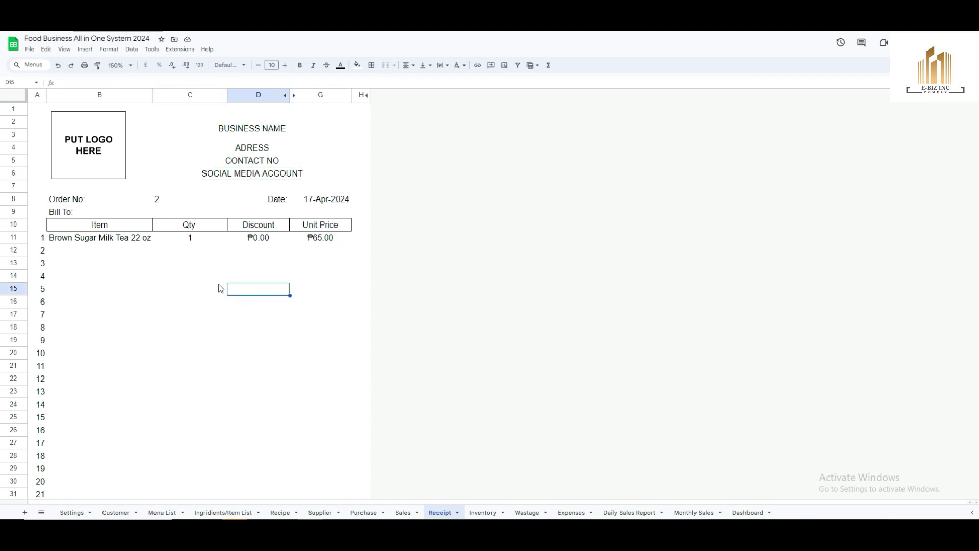
scroll(219, 288, "down", 6)
scroll(220, 288, "up", 6)
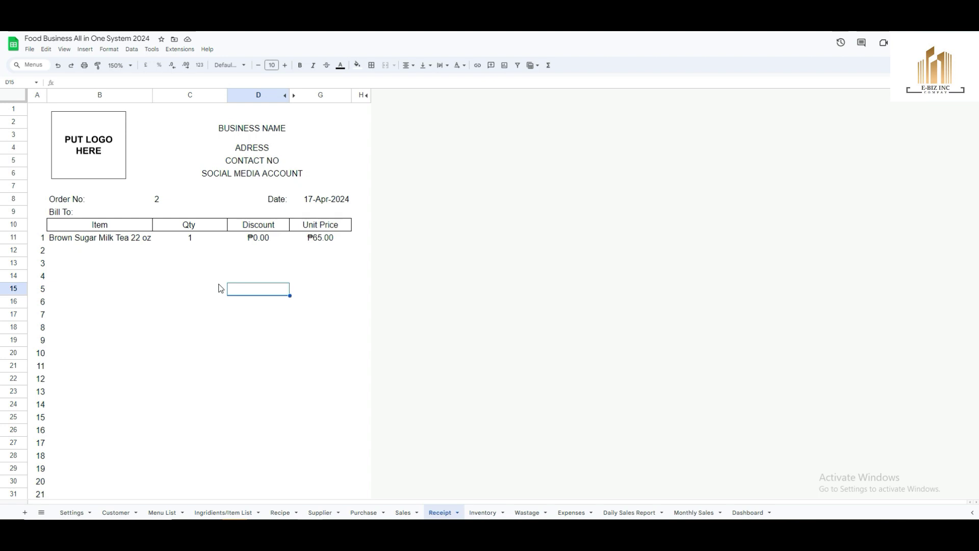
- Add a bottom border to the Order No value cell C8 on the receipt
left_click(151, 200)
left_click(160, 199)
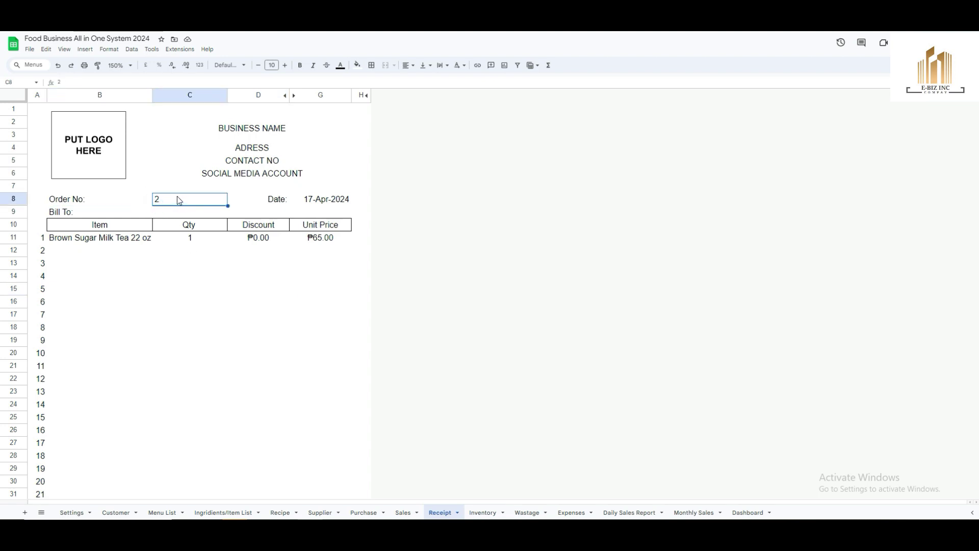
left_click(371, 65)
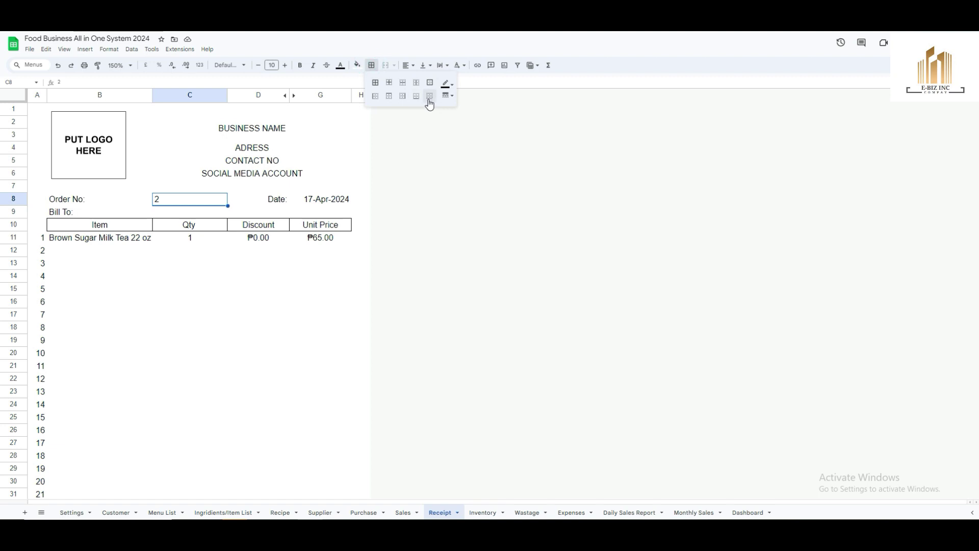
left_click(416, 96)
left_click(204, 372)
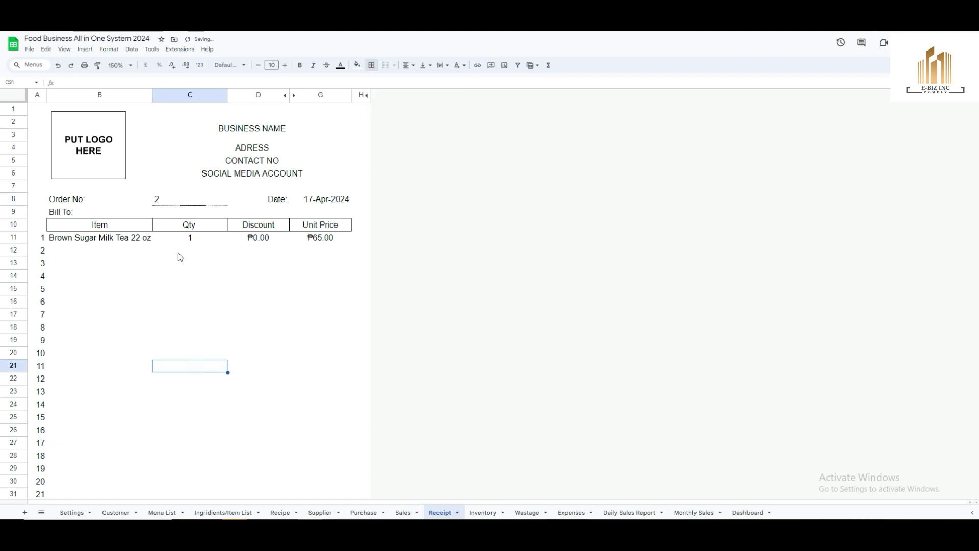
- Centre the order number horizontally in cell C8 of the receipt
left_click(190, 200)
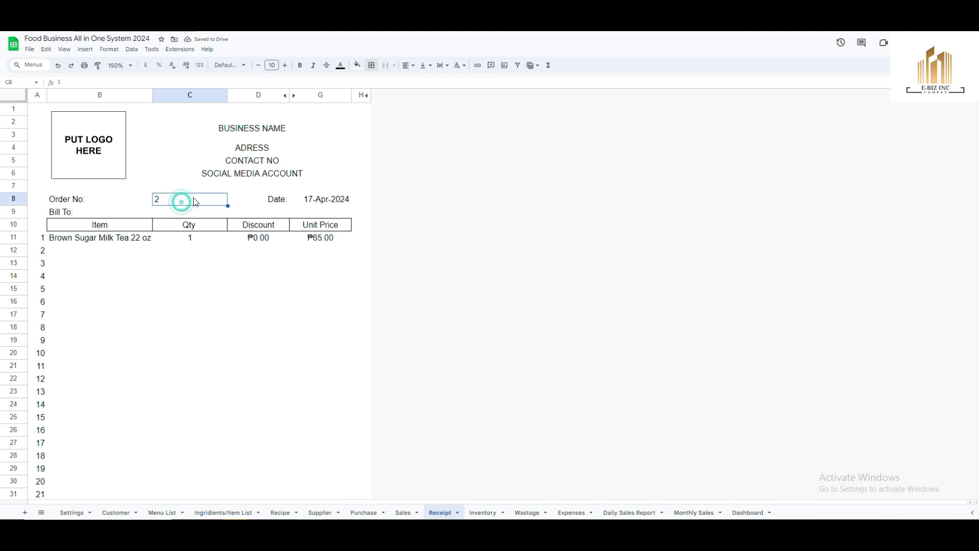
left_click(411, 68)
left_click(422, 80)
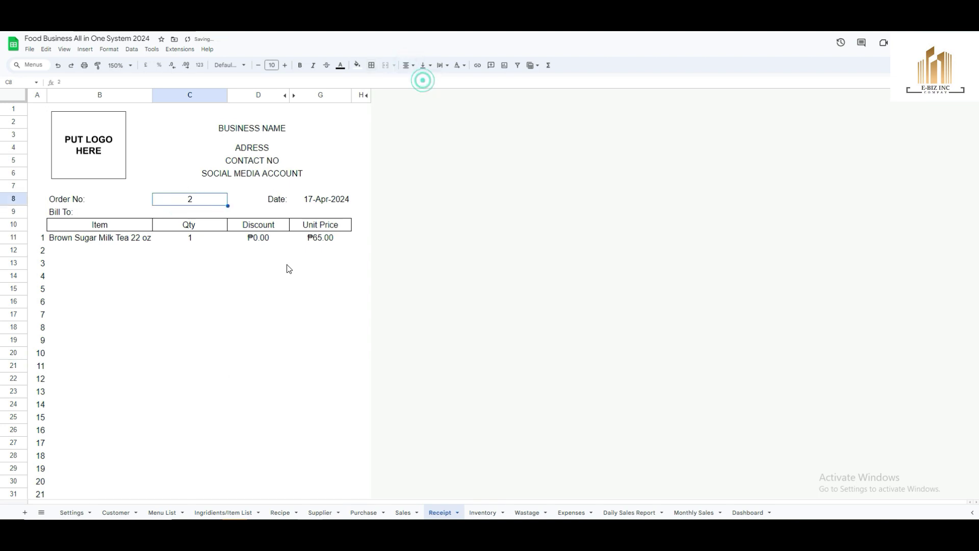
left_click(217, 380)
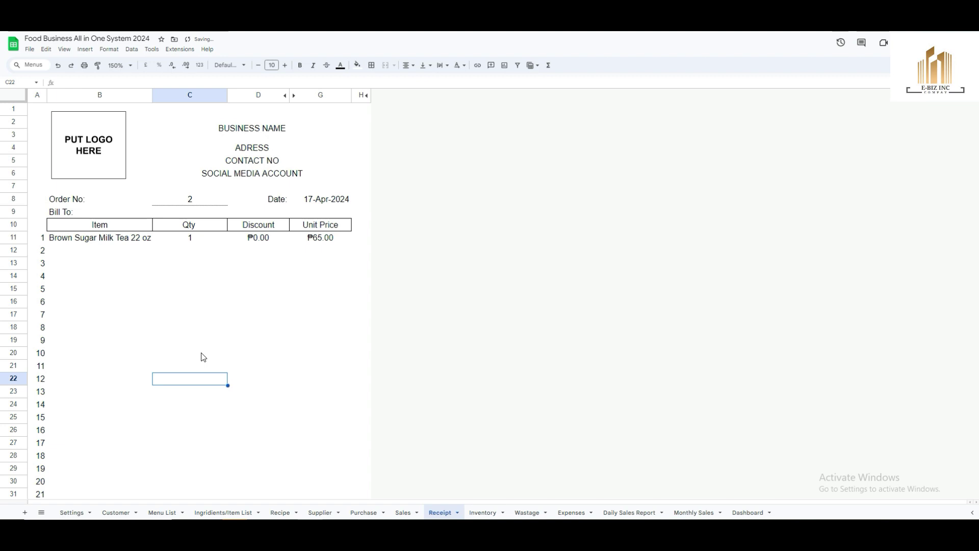
- Check the last order's row in the Sales sheet and set the Order No on the Receipt sheet to 4
left_click(403, 513)
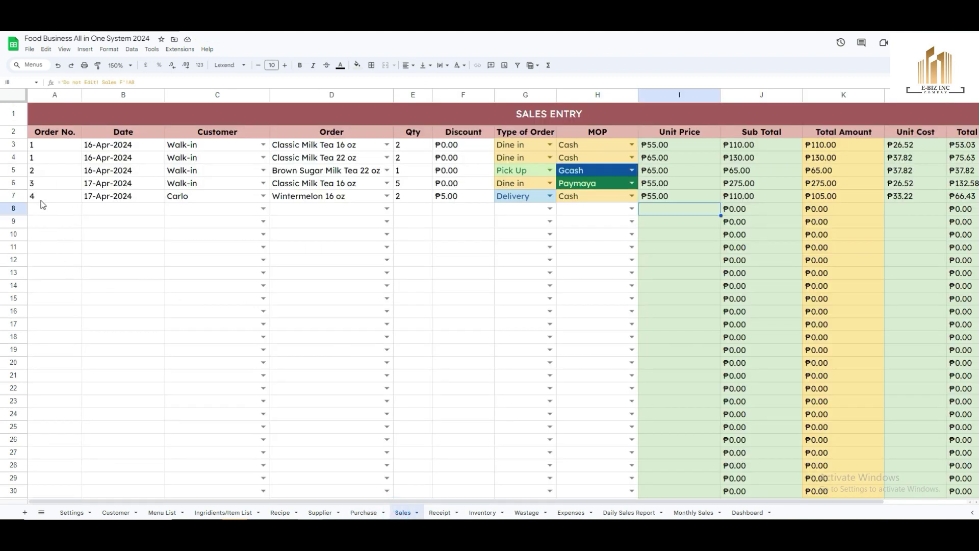
left_click(19, 196)
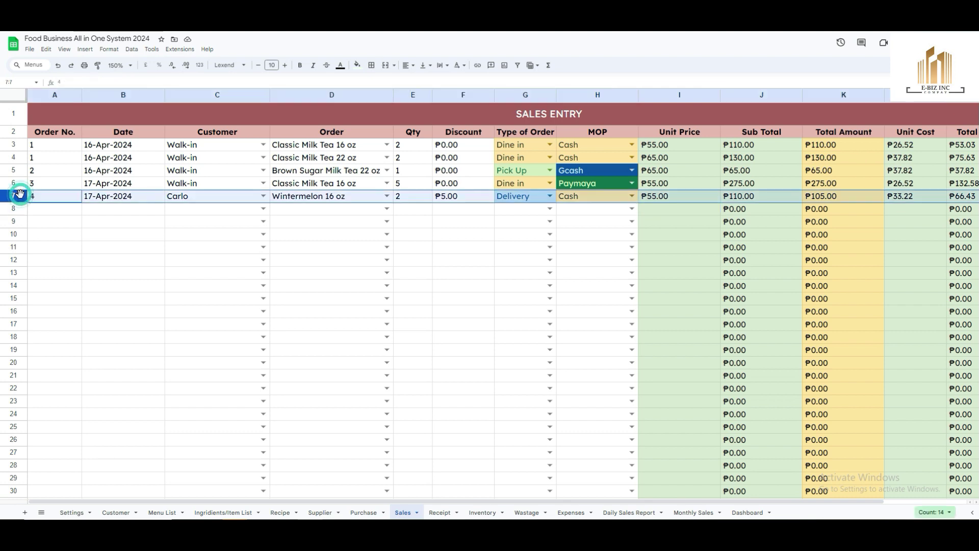
left_click(440, 512)
left_click(192, 199)
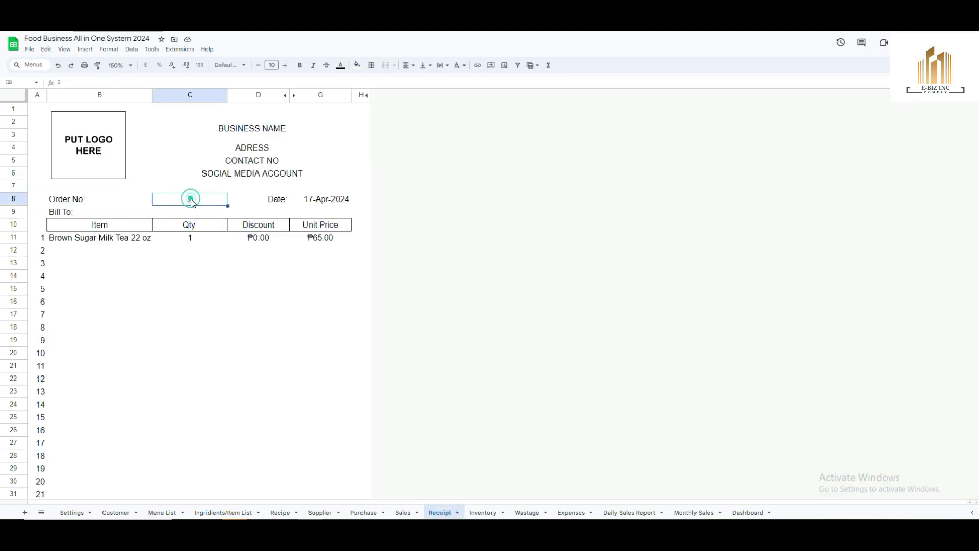
type("4")
key("Return")
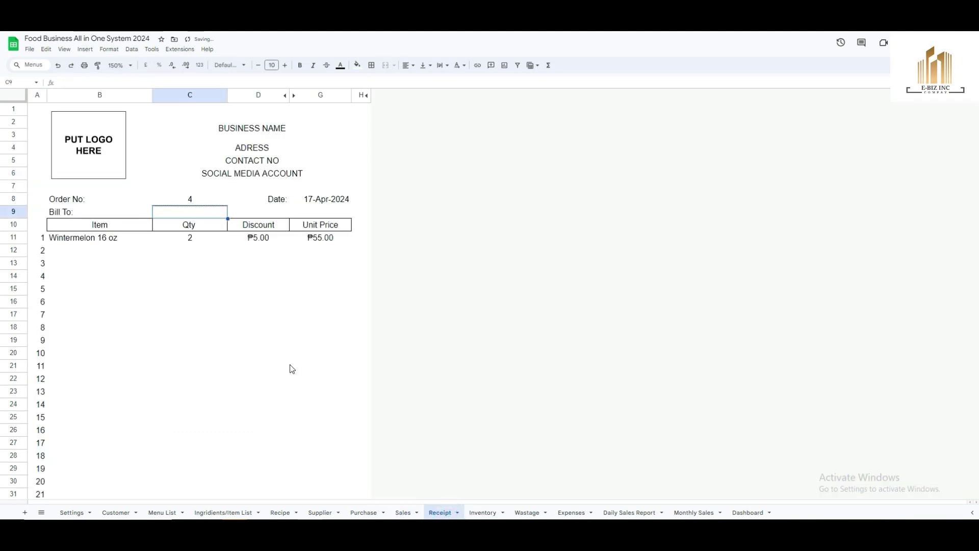
- Examine the item lines and the totals section of the receipt for order 4
left_click(250, 368)
scroll(265, 338, "down", 2)
scroll(240, 300, "up", 2)
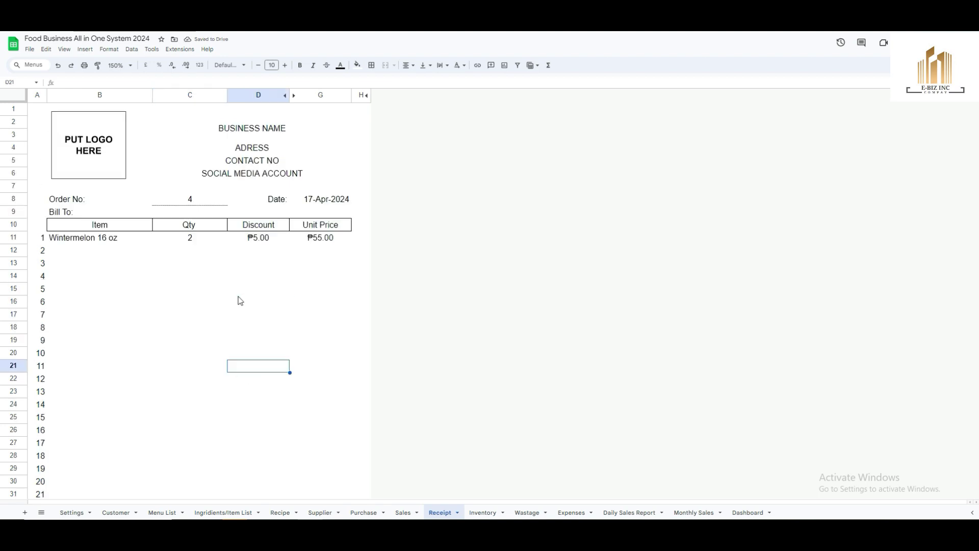
scroll(241, 300, "down", 6)
scroll(240, 300, "up", 2)
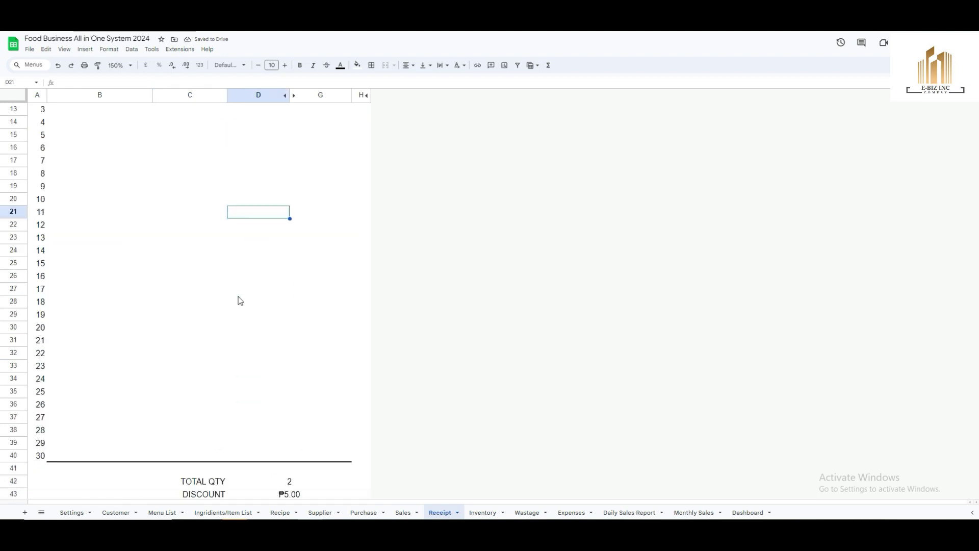
scroll(240, 301, "up", 2)
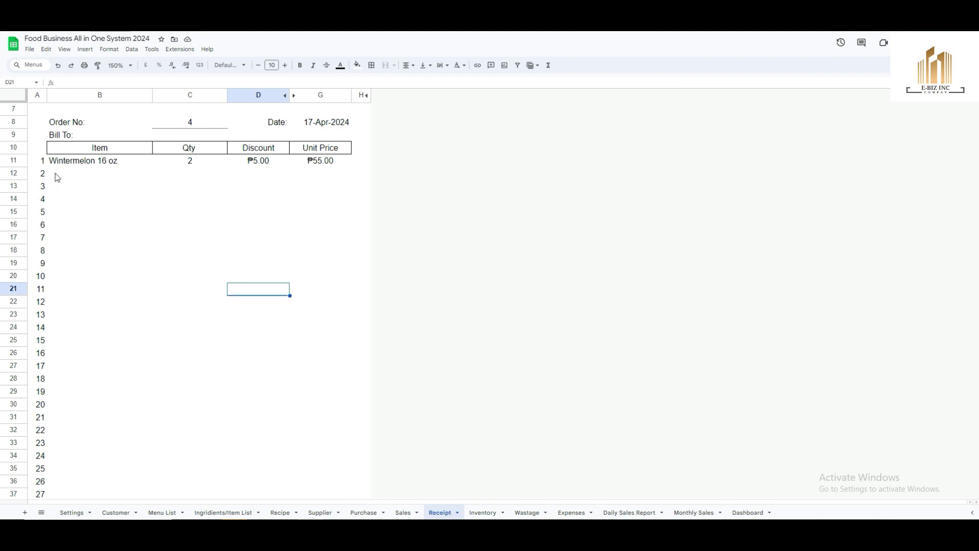
scroll(94, 223, "down", 4)
scroll(106, 381, "up", 4)
- Hide the empty item rows 12 to 40 on the receipt and unhide them again
left_click_drag(14, 173, 20, 378)
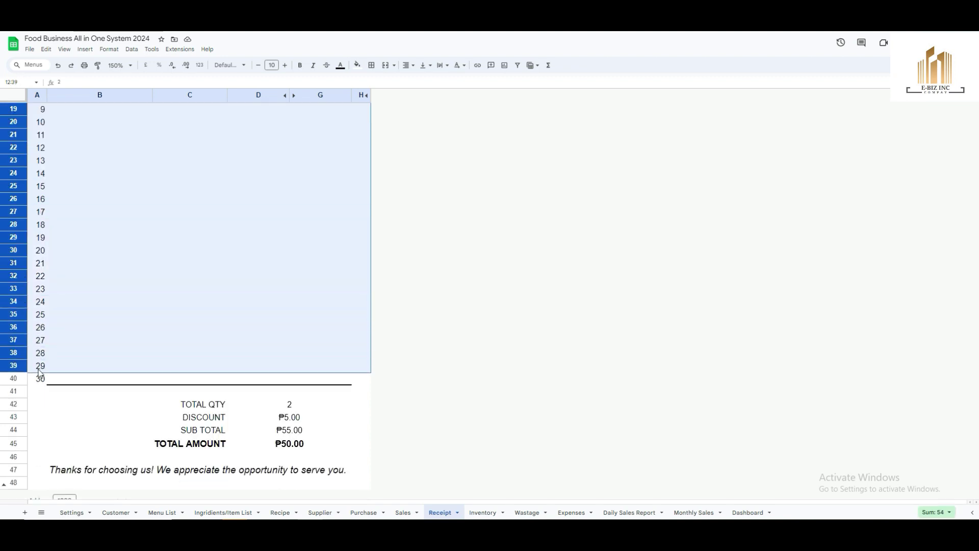
scroll(63, 354, "up", 6)
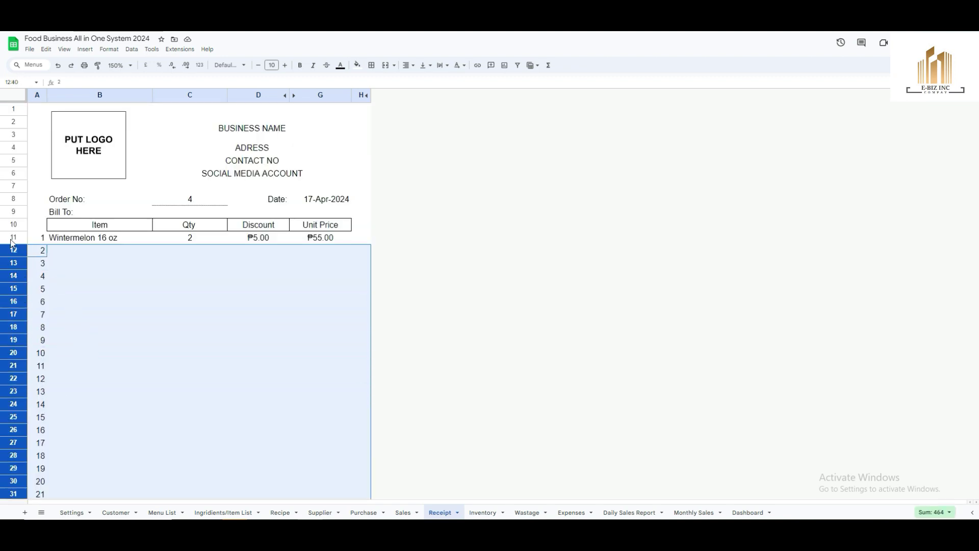
right_click(102, 327)
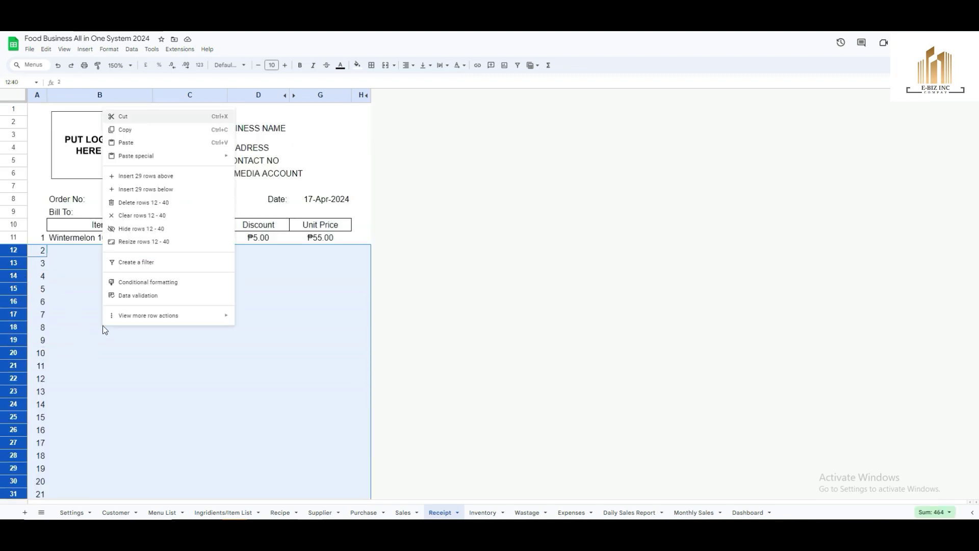
left_click(150, 225)
left_click(420, 258)
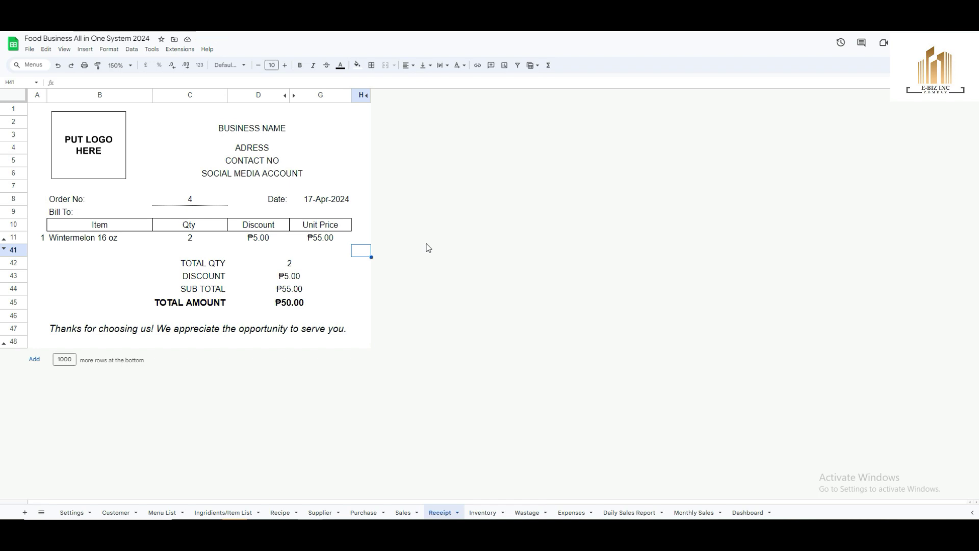
left_click(3, 249)
- Add a thick solid top border across cells B42:G42, above the receipt's totals section
scroll(230, 334, "down", 3)
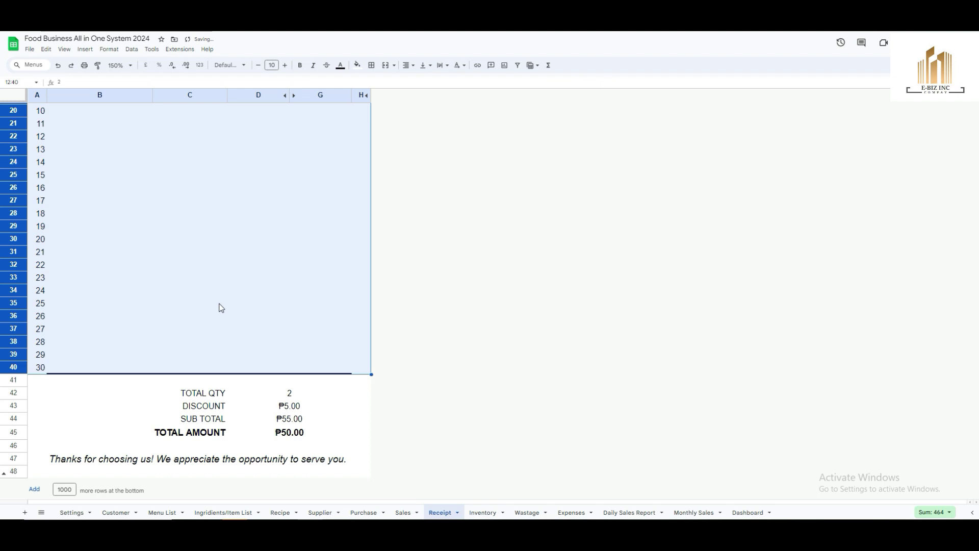
left_click(203, 393)
left_click_drag(65, 390, 301, 400)
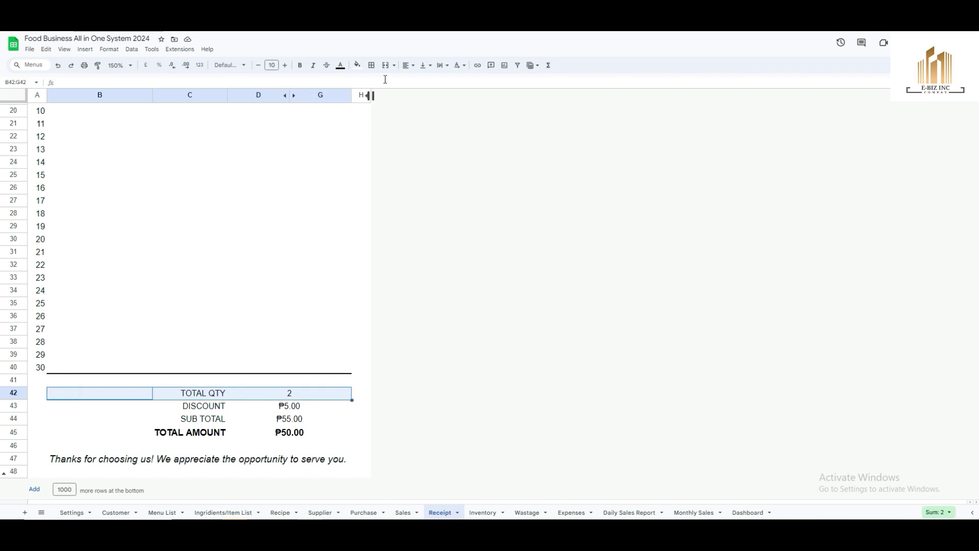
left_click(373, 70)
left_click(390, 97)
left_click(448, 96)
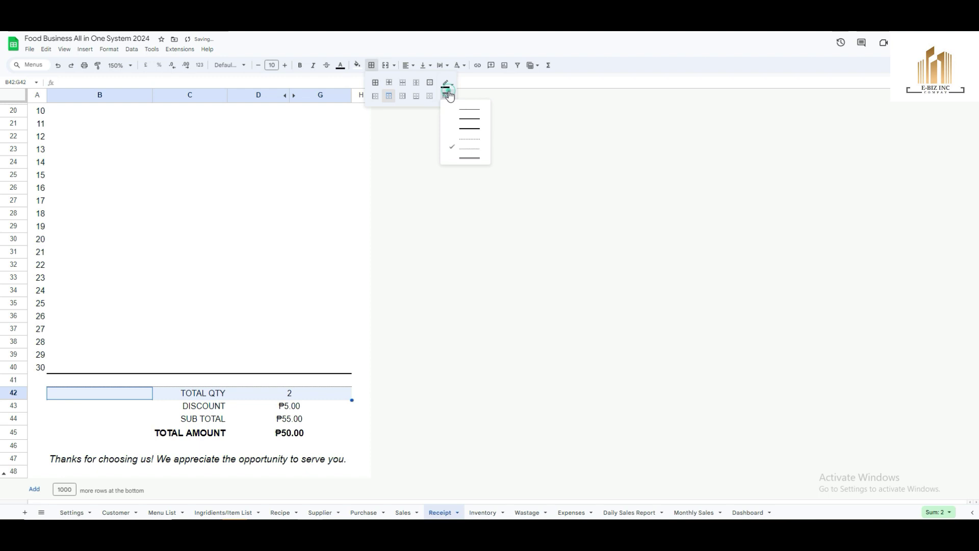
left_click(476, 128)
left_click(470, 203)
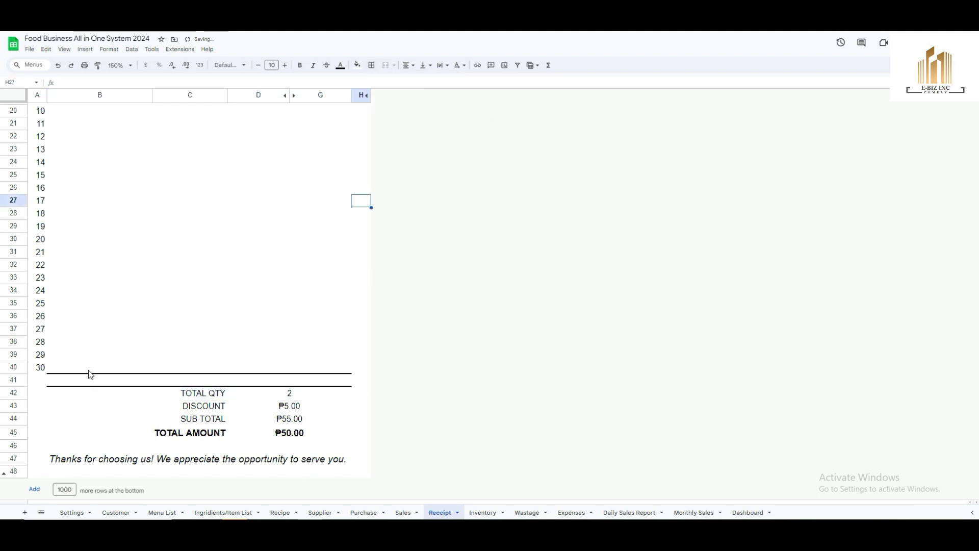
left_click(75, 368)
left_click_drag(132, 376, 332, 380)
left_click(477, 319)
scroll(472, 307, "up", 3)
scroll(472, 308, "down", 4)
- Hide the empty item rows 12 to 40 on the receipt, leaving only the filled item line above the totals
scroll(168, 292, "up", 6)
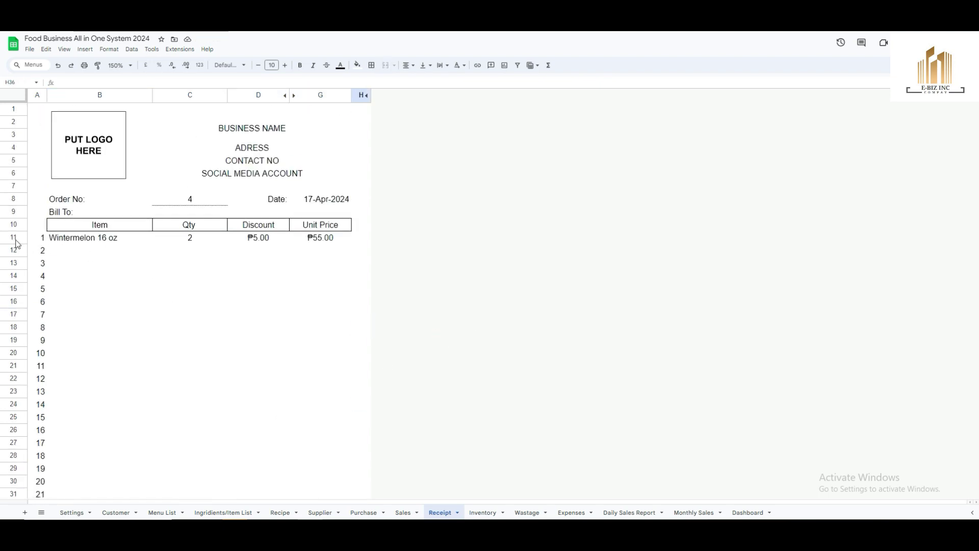
left_click_drag(14, 251, 28, 455)
right_click(159, 293)
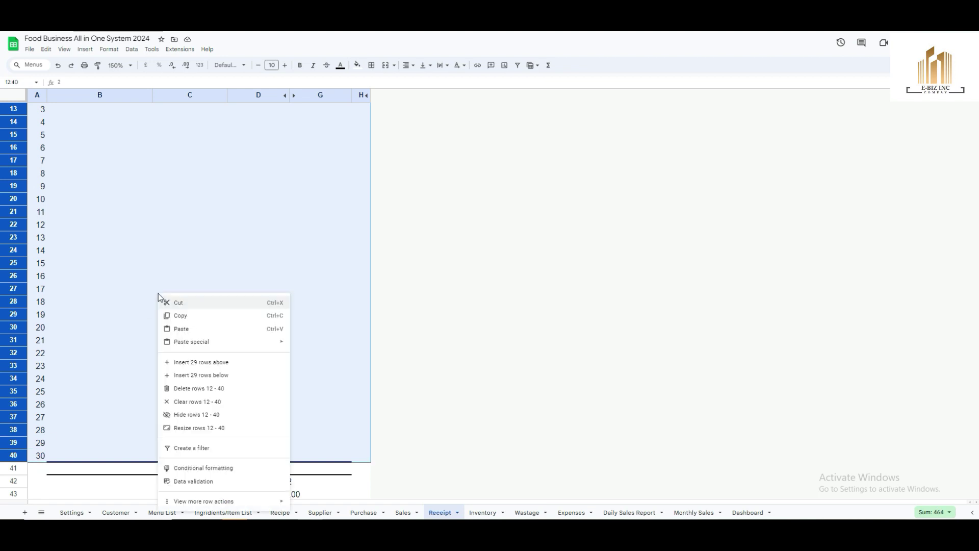
left_click(200, 421)
left_click(361, 289)
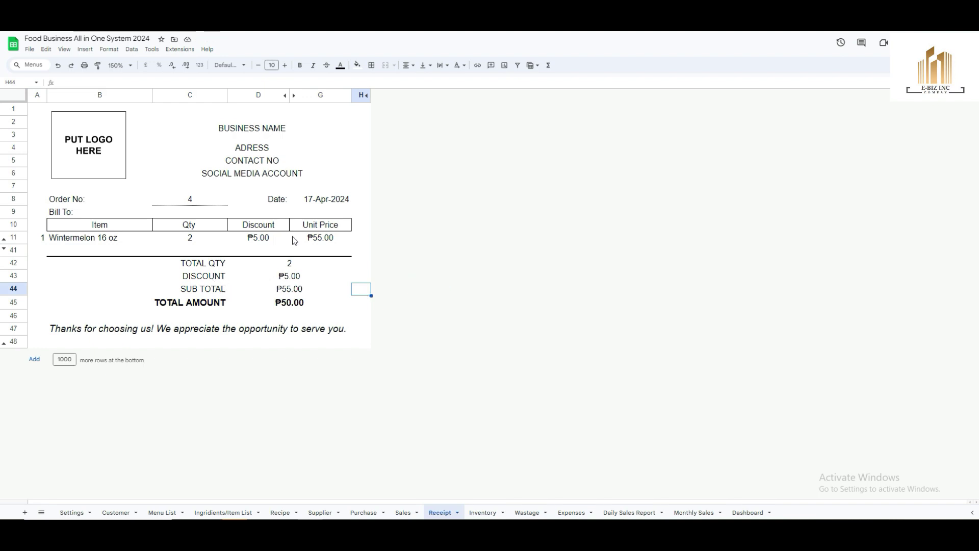
- Open the receipt's print settings and set the page orientation to Portrait, keeping A4 paper and Fit to width scaling
left_click(30, 49)
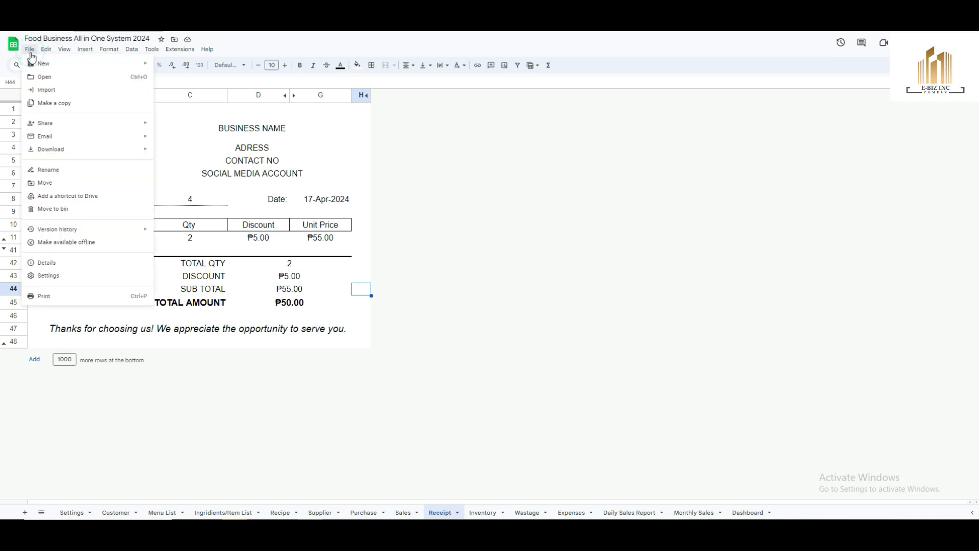
left_click(43, 297)
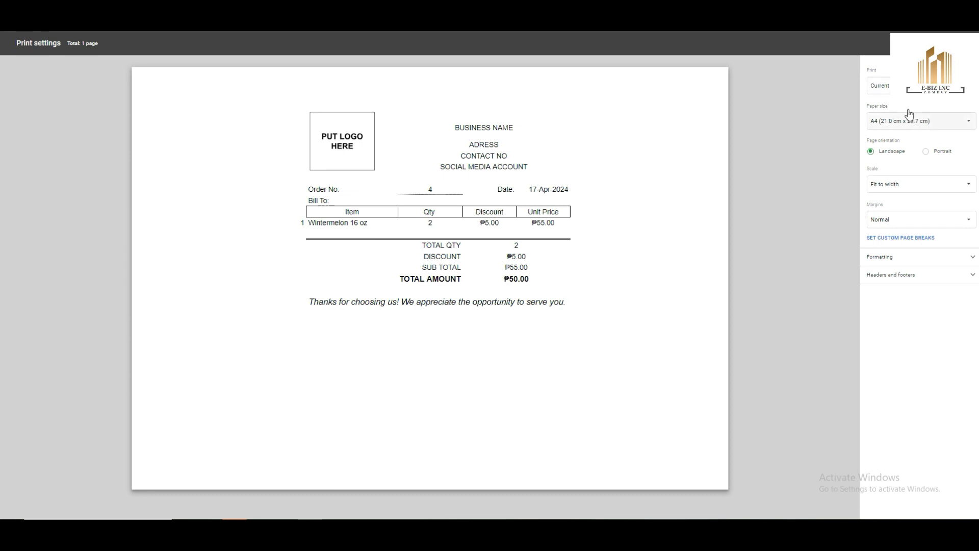
left_click(925, 124)
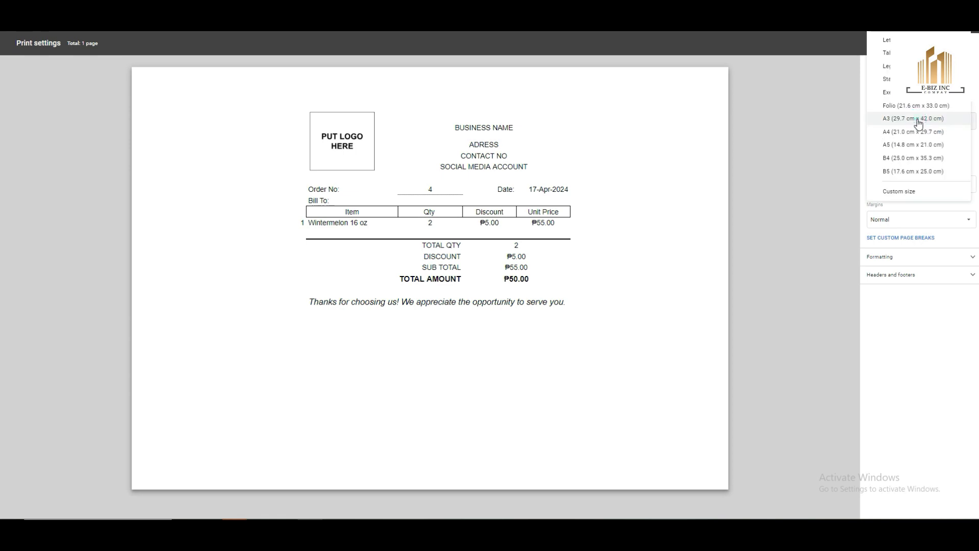
left_click(851, 130)
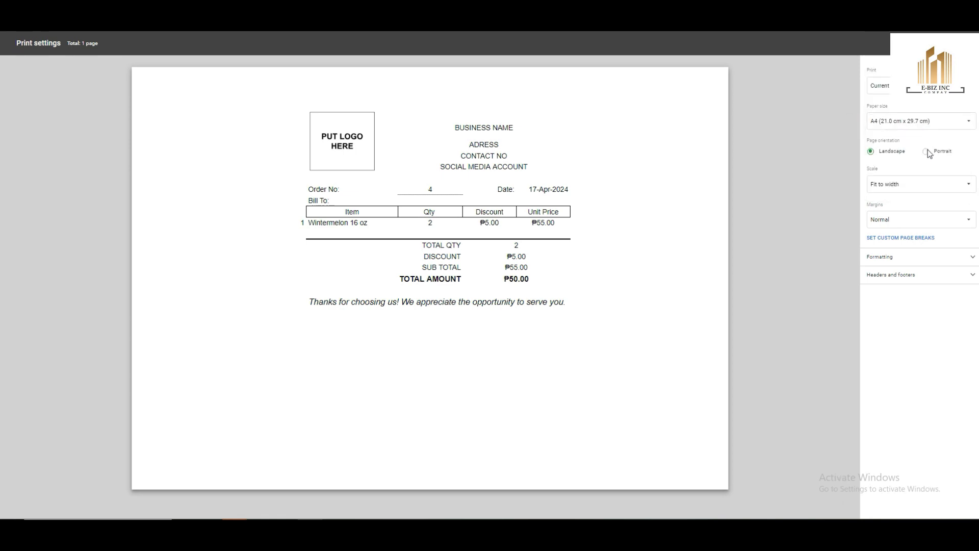
left_click(926, 151)
left_click(892, 184)
left_click(841, 219)
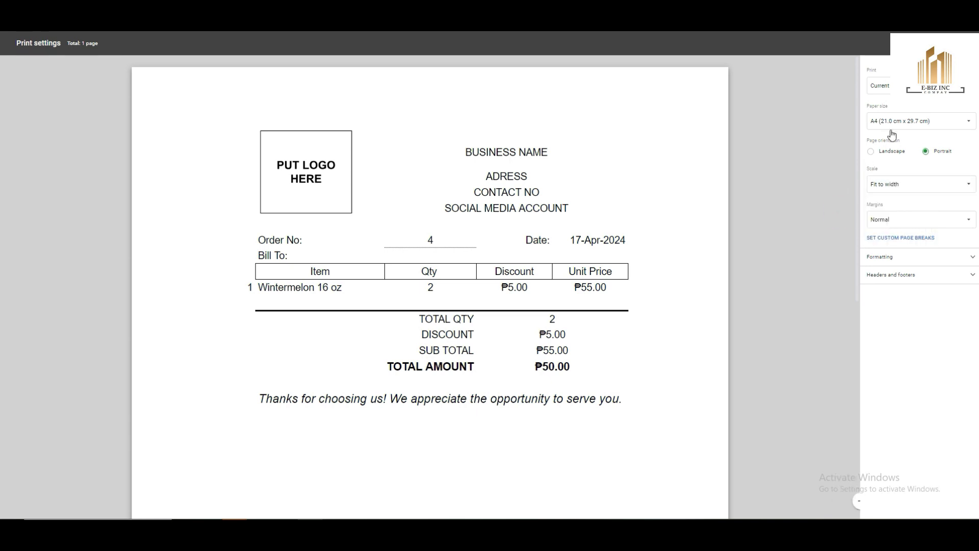
- Look through the available paper sizes and inspect the whole receipt page in the print preview
left_click(918, 121)
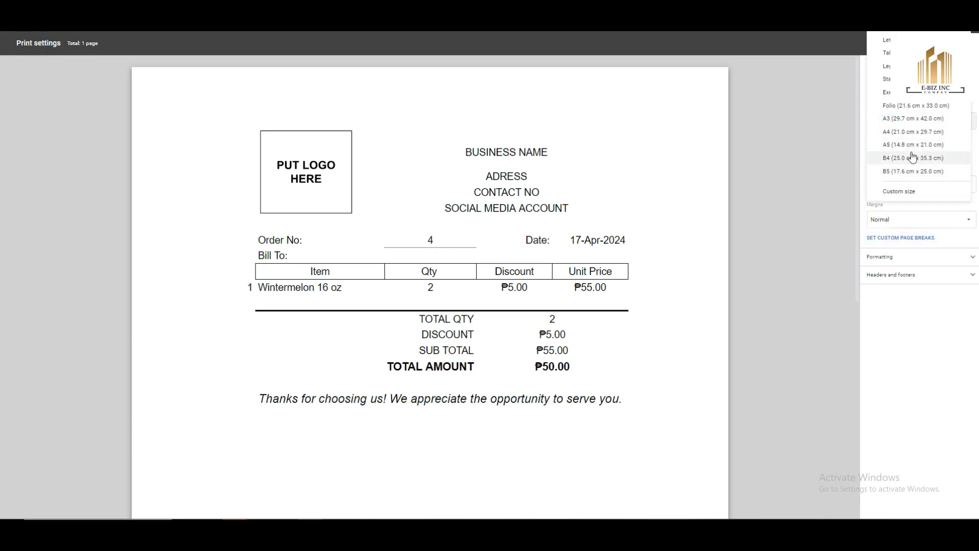
left_click(891, 334)
scroll(661, 258, "down", 6)
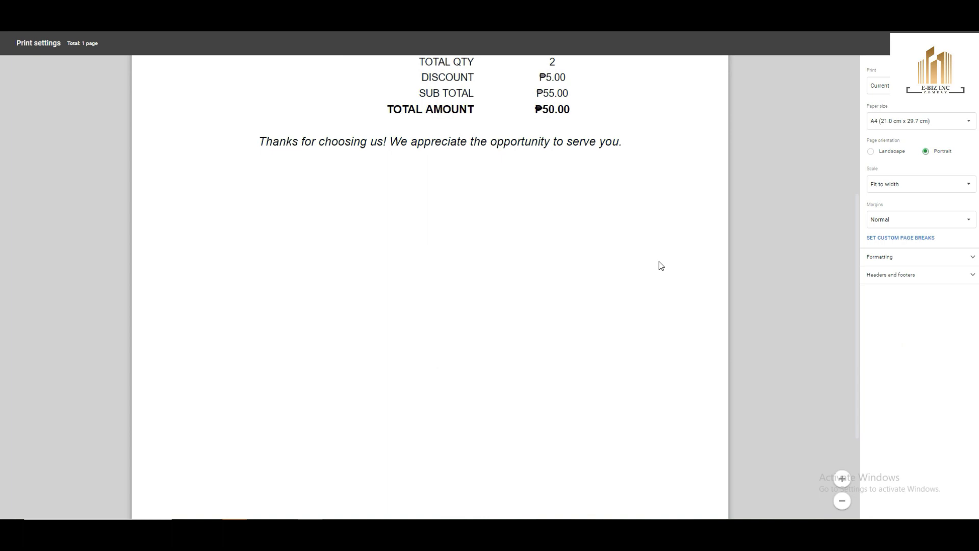
scroll(662, 268, "up", 5)
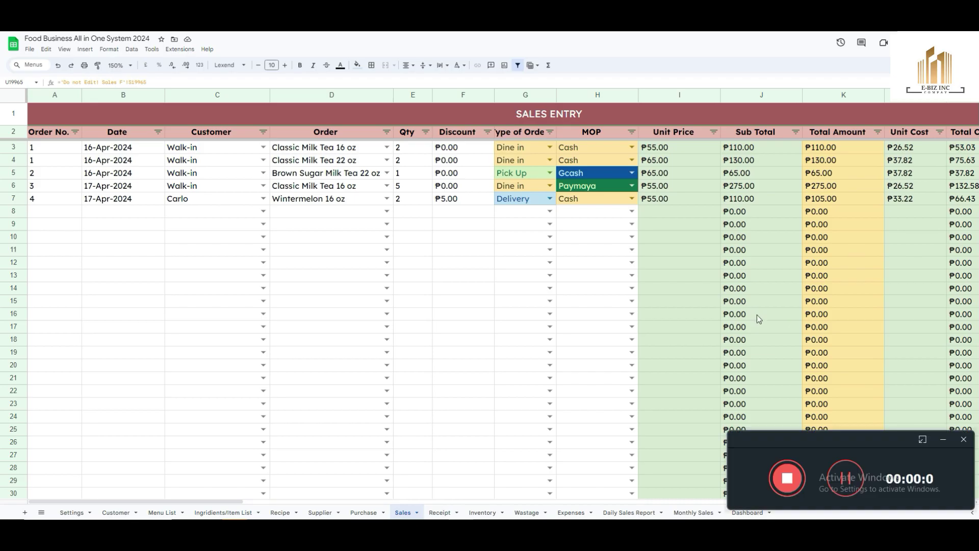
- Examine the ingredient usage columns of the Sales sheet, from Black Assam Tea onwards, and their totals in row 20001
left_click(185, 501)
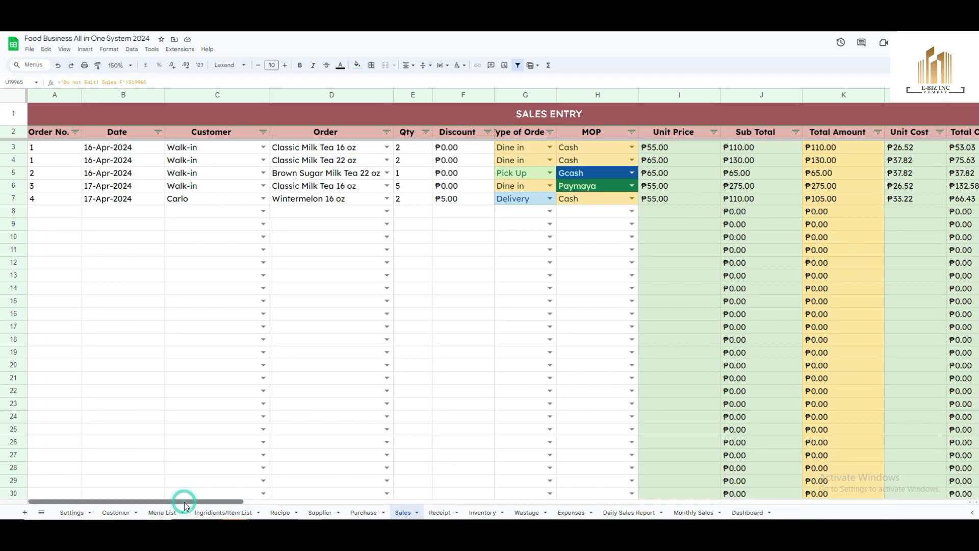
left_click_drag(185, 503, 411, 485)
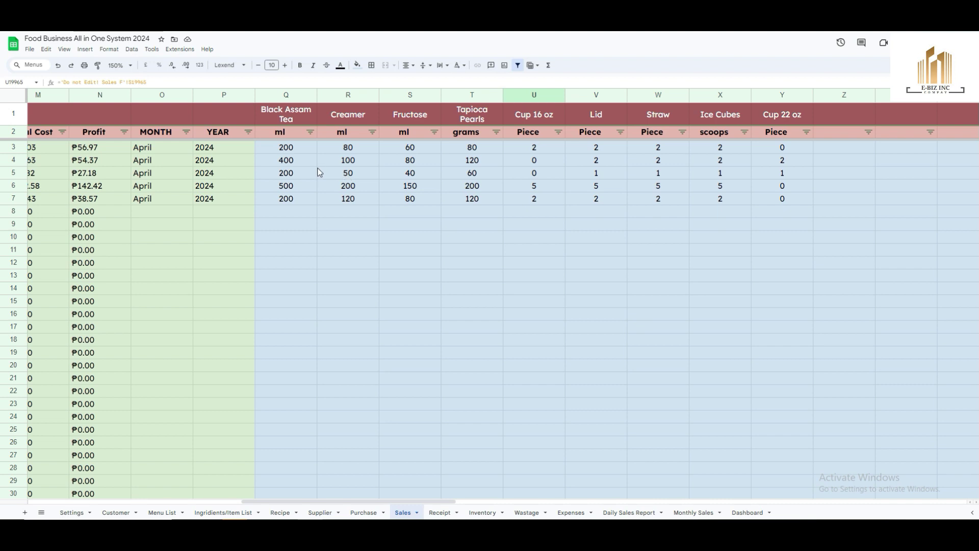
left_click(287, 149)
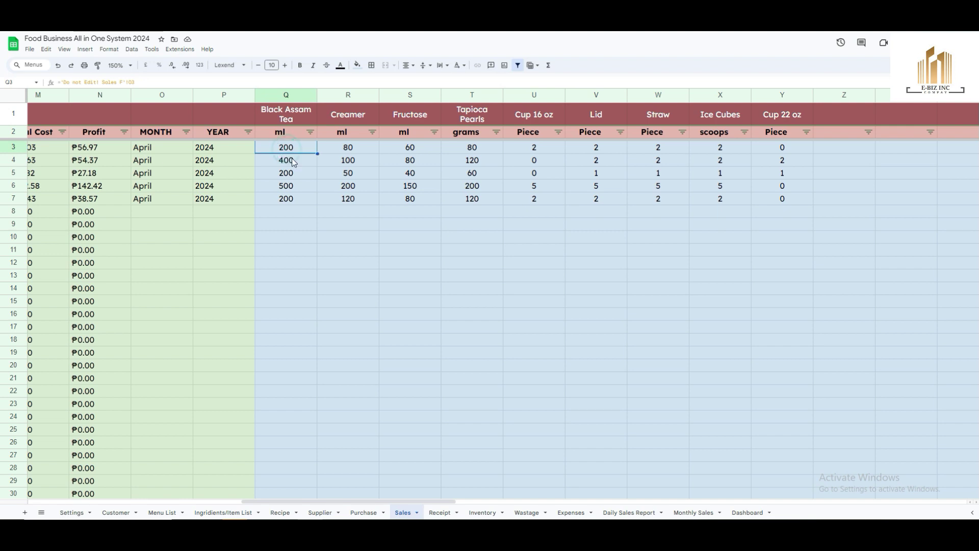
left_click_drag(433, 500, 354, 504)
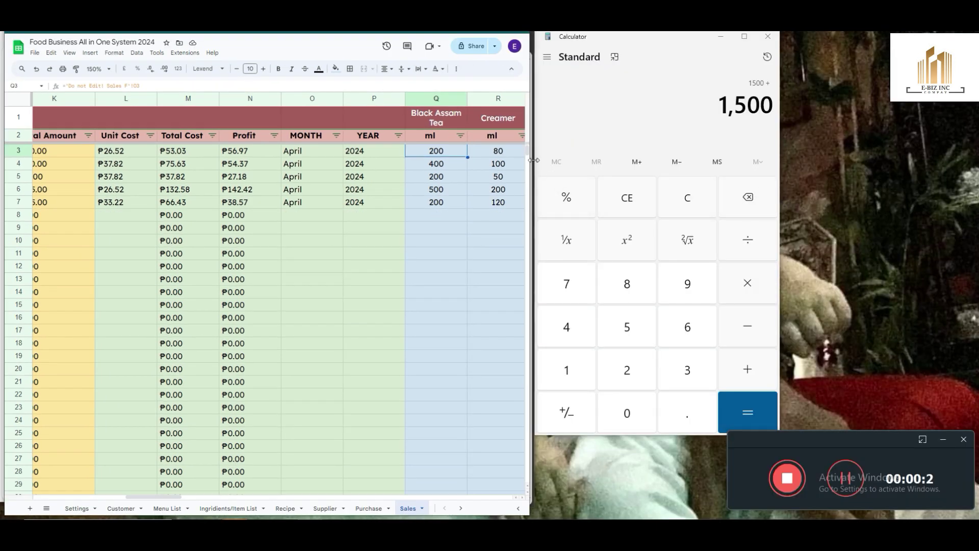
left_click_drag(529, 154, 519, 507)
left_click_drag(167, 495, 192, 499)
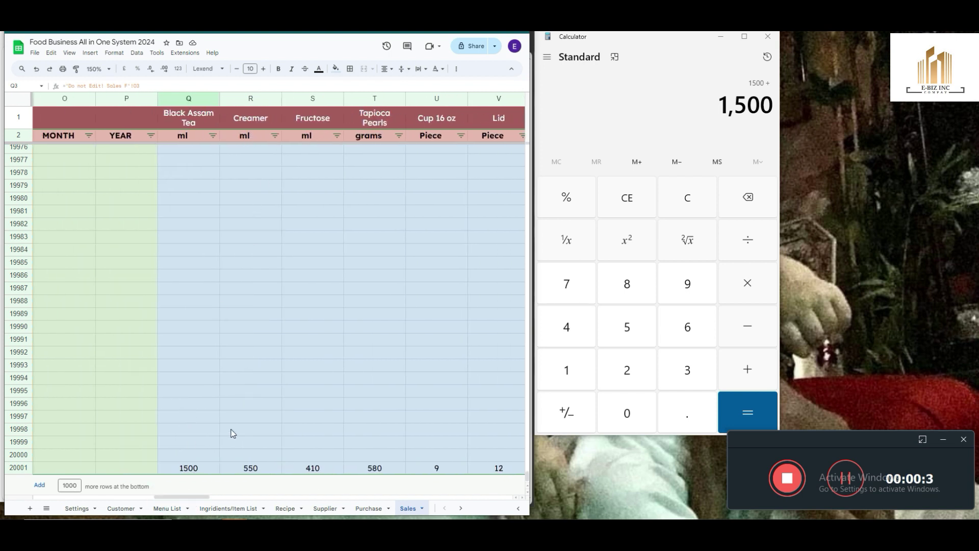
- Examine the Sold Net Weight/Pc and Wastage columns on the Inventory sheet
left_click(461, 508)
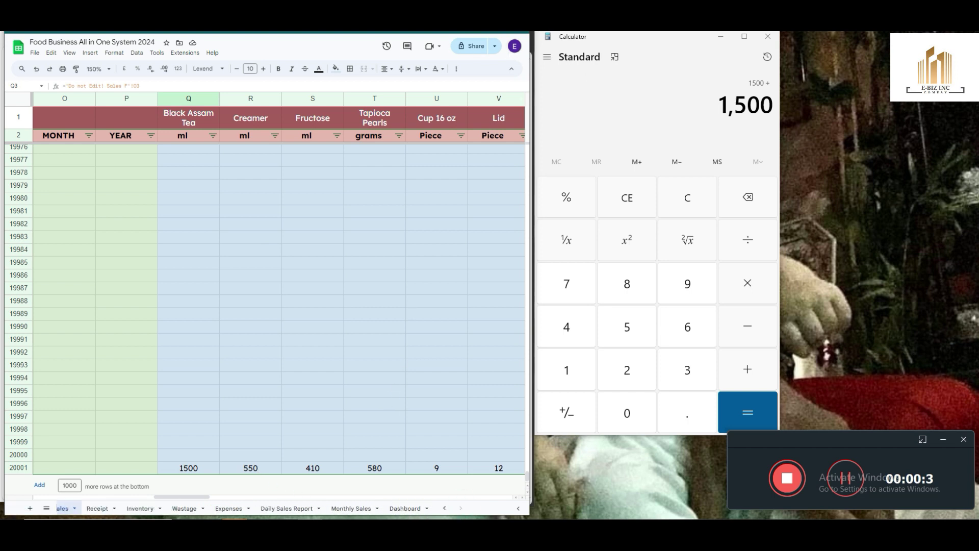
left_click(495, 5)
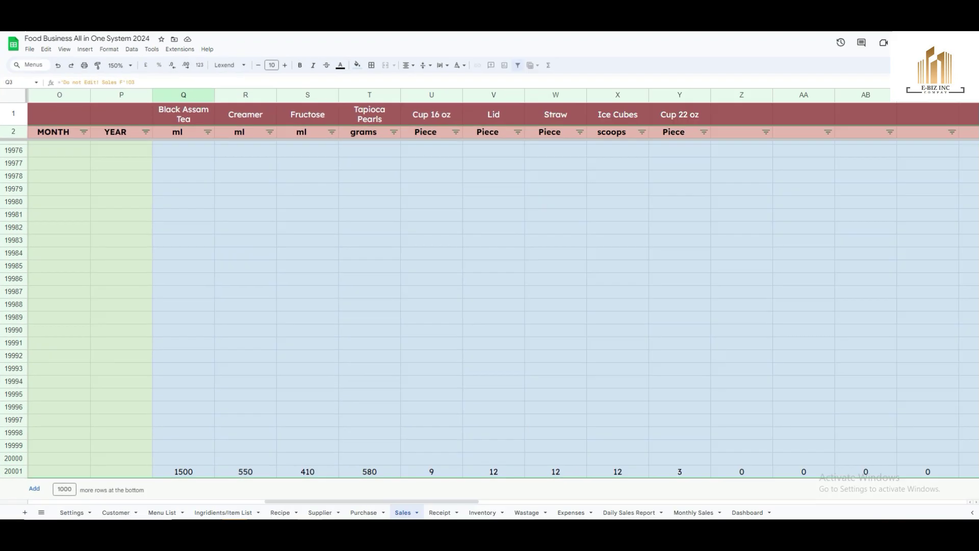
left_click(468, 514)
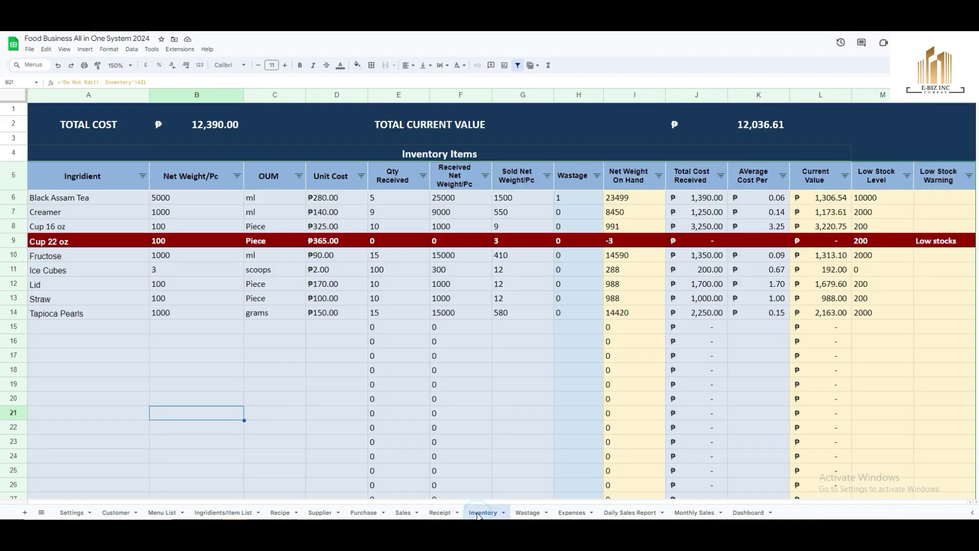
left_click(18, 217)
left_click(535, 214)
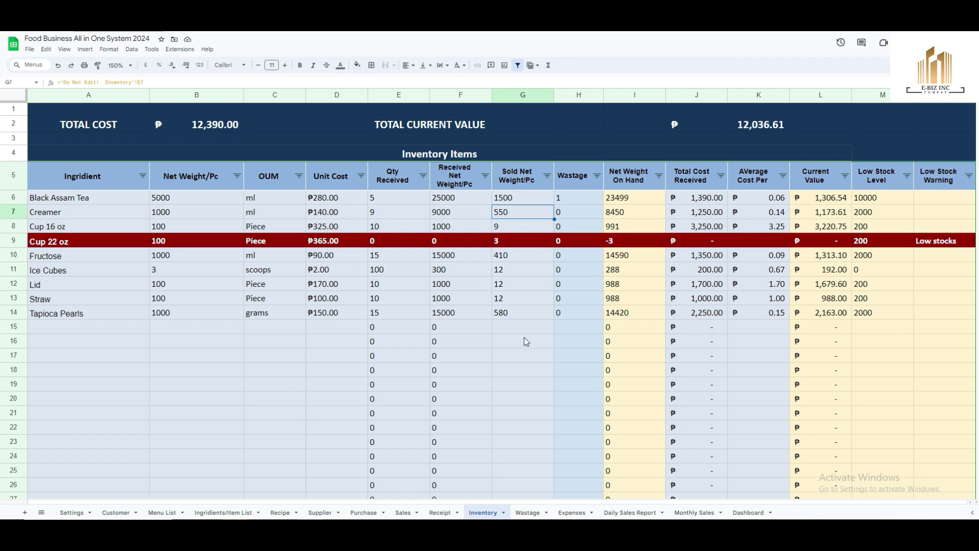
left_click(578, 95)
left_click(577, 201)
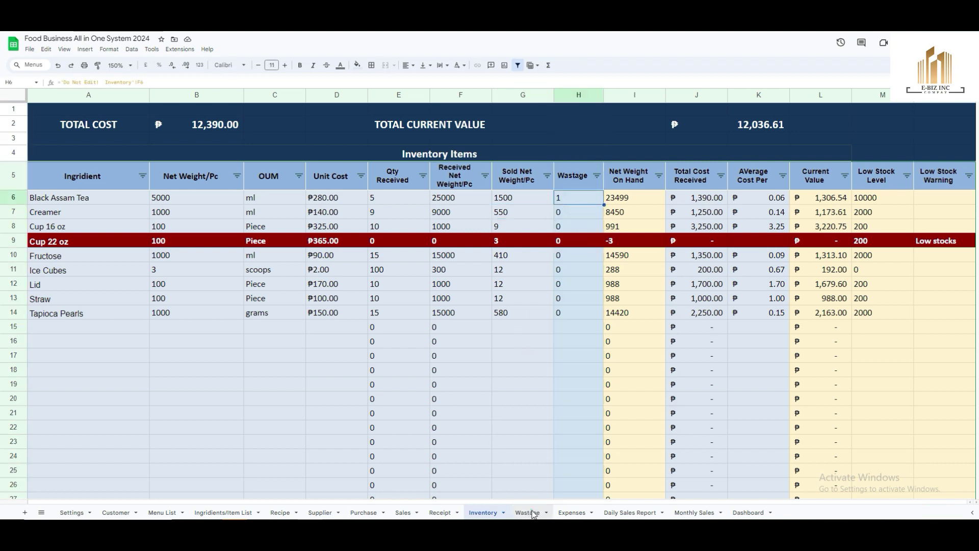
- Set the Black Assam Tea net weight on the Wastage sheet to 100 and check its row on the Inventory sheet
left_click(528, 513)
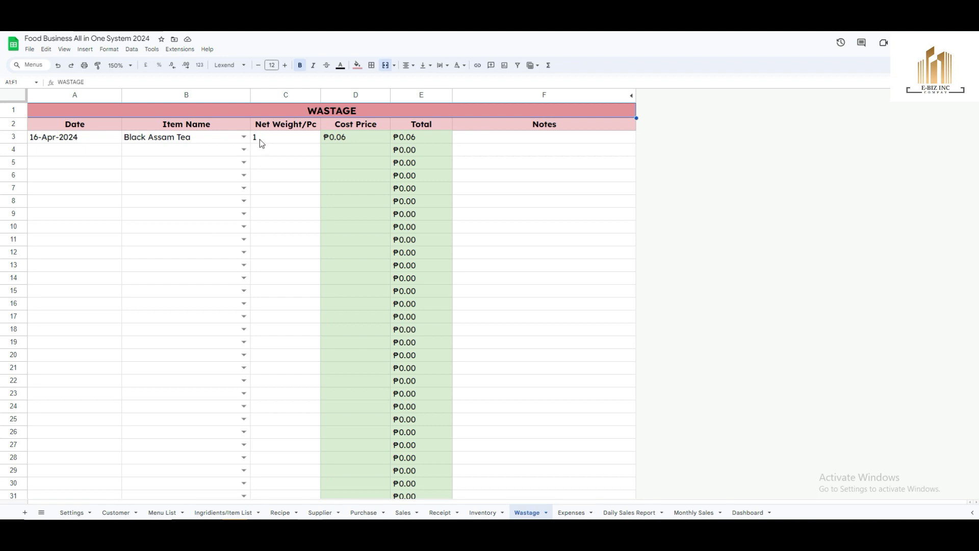
left_click(274, 139)
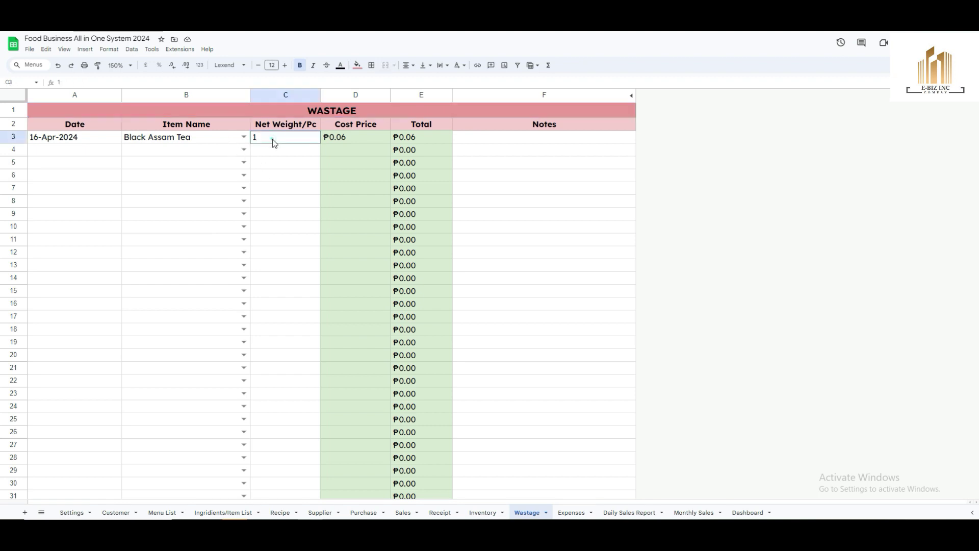
left_click(284, 174)
left_click(285, 200)
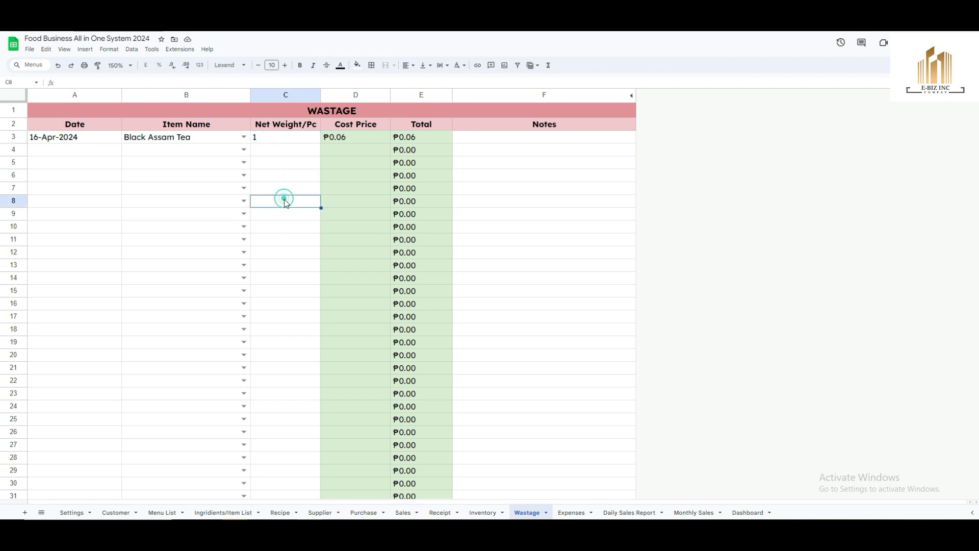
left_click(270, 140)
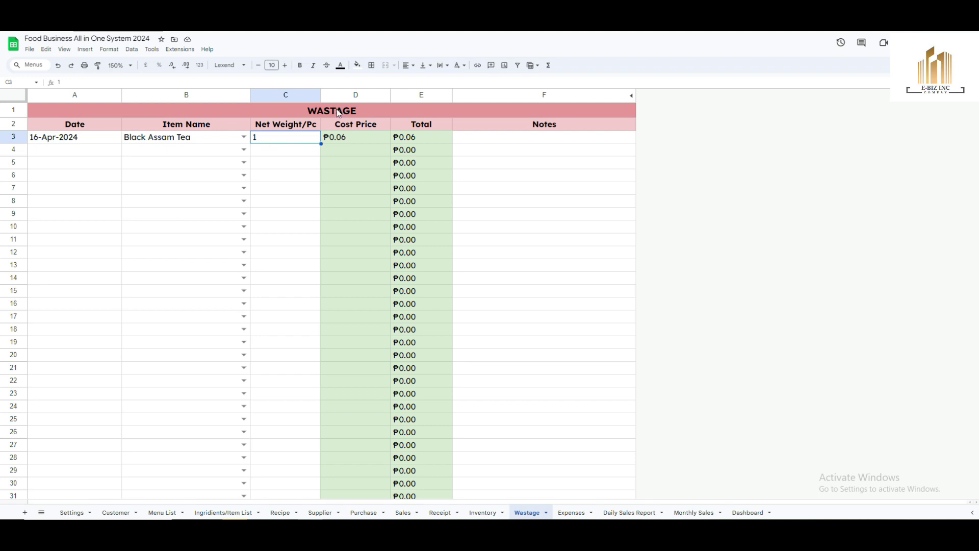
key("Return")
key("Return")
left_click(289, 187)
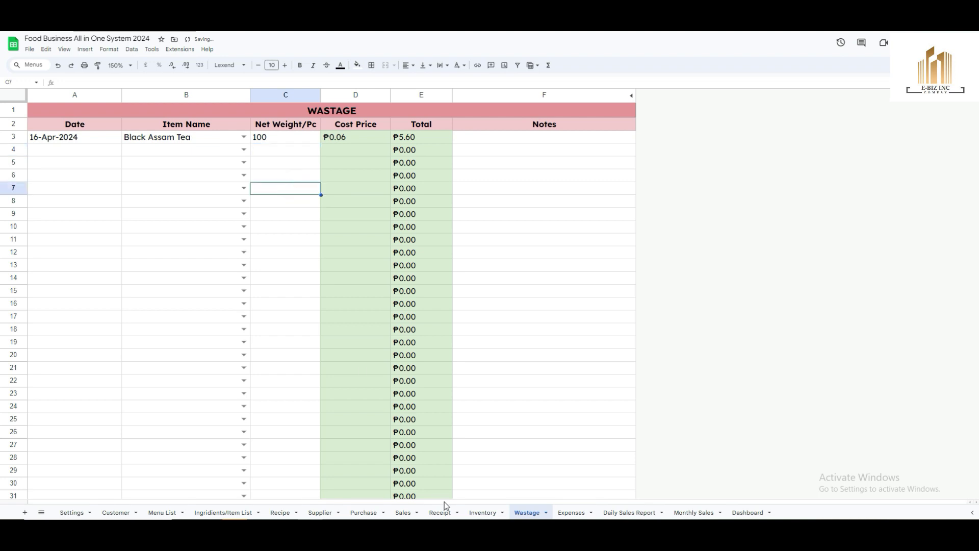
left_click(482, 513)
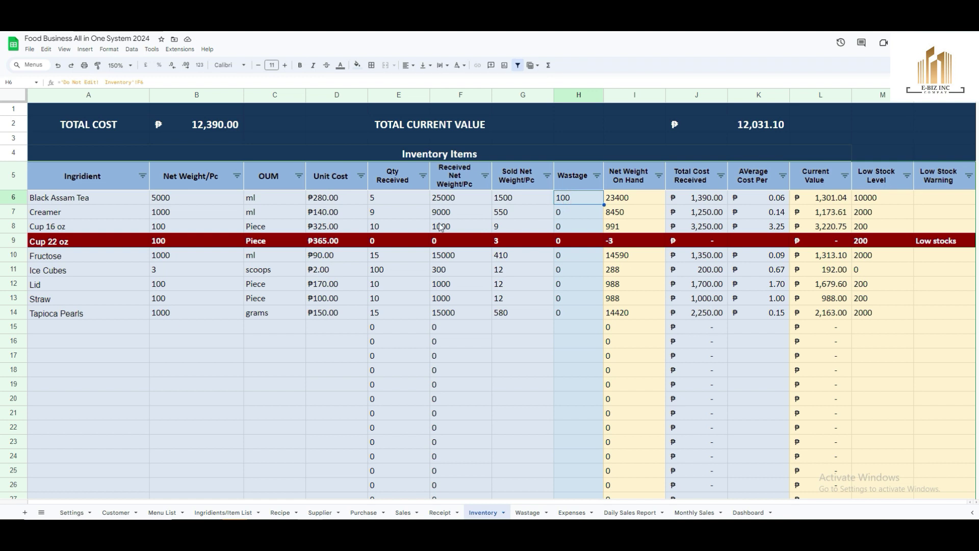
- Examine how the Black Assam Tea row's received net weight derives from its net weight per piece and quantity received
left_click(448, 202)
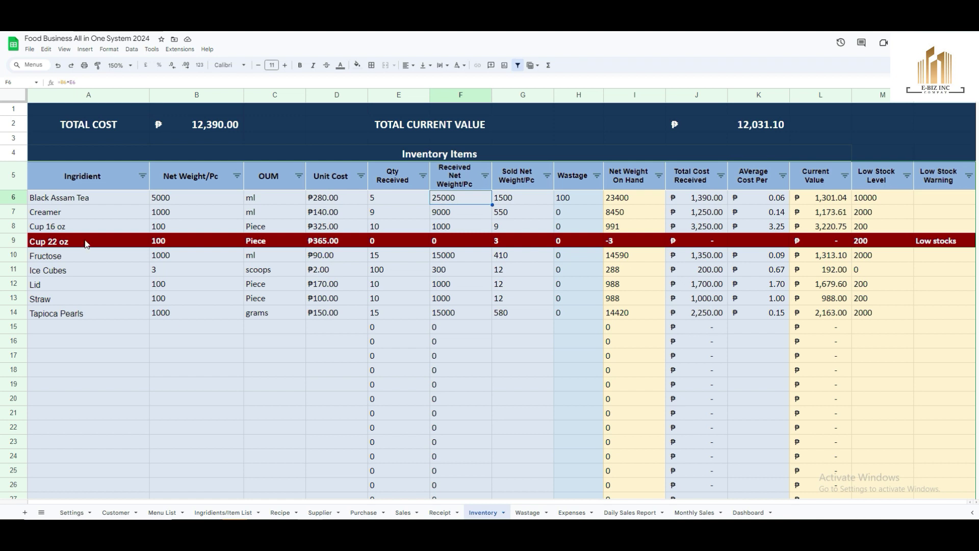
left_click(198, 202)
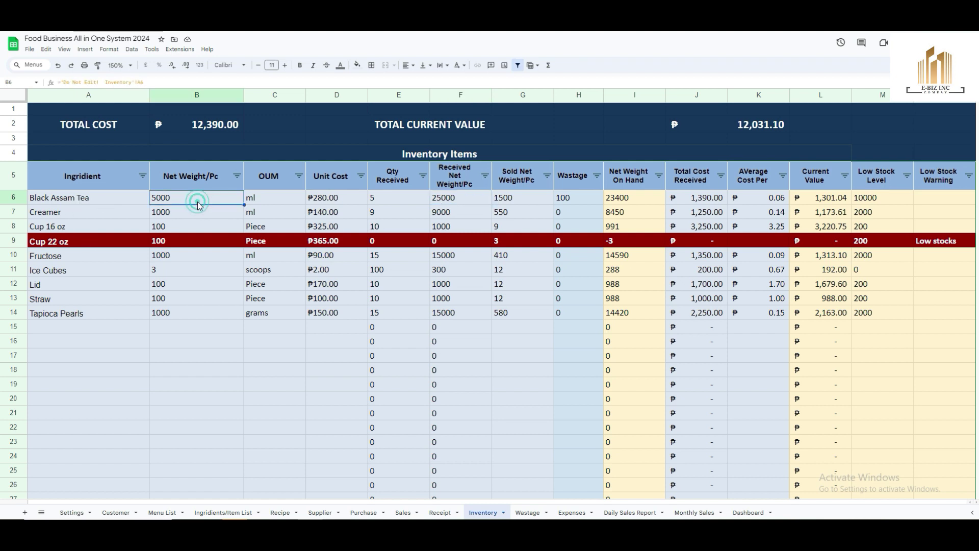
left_click(390, 200)
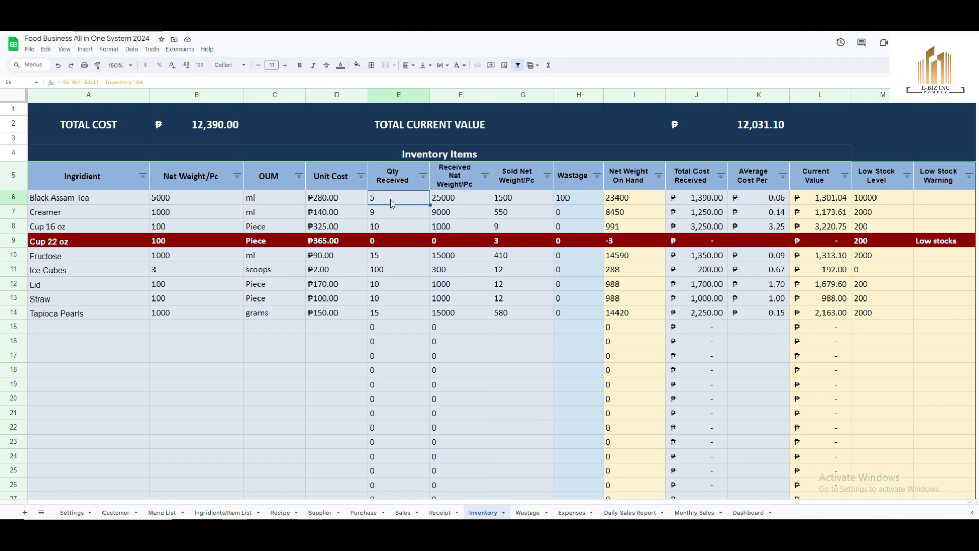
left_click(264, 204)
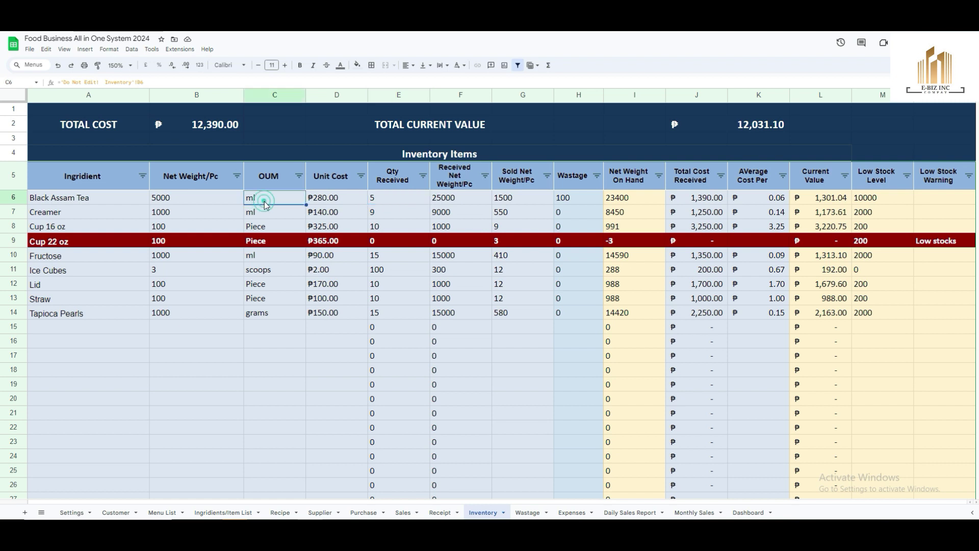
left_click(385, 205)
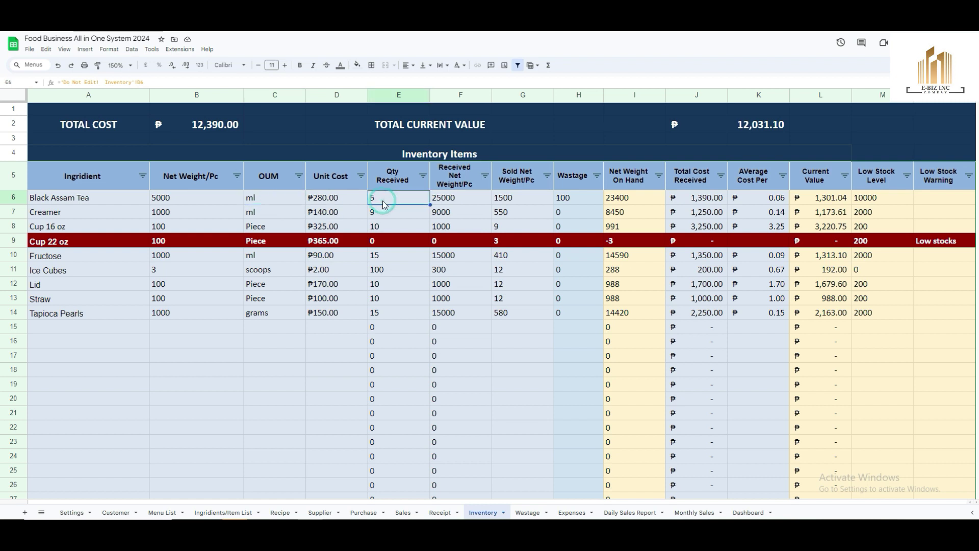
left_click(454, 204)
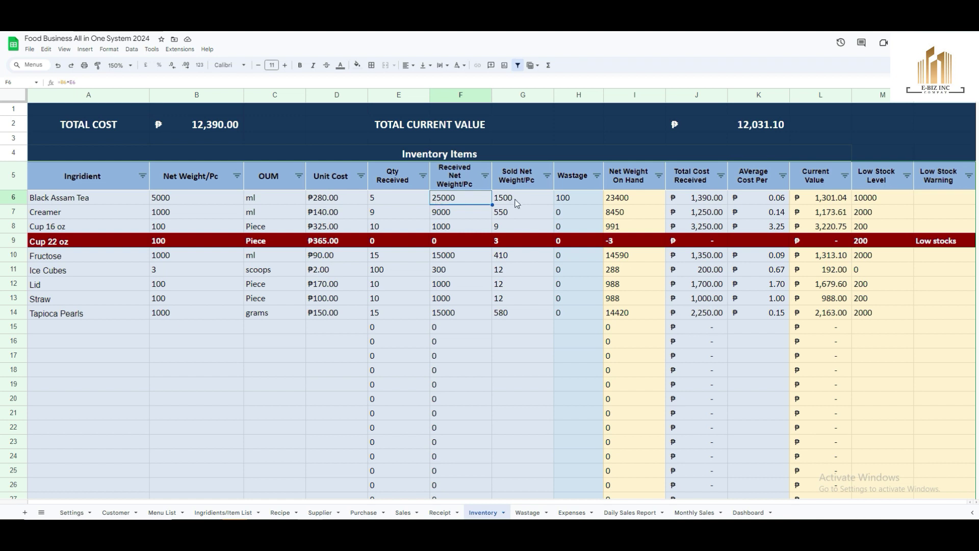
- Switch to Calculator and verify Black Assam Tea's net weight on hand by computing 25,000 − 1,500 − 100
key("alt+Tab")
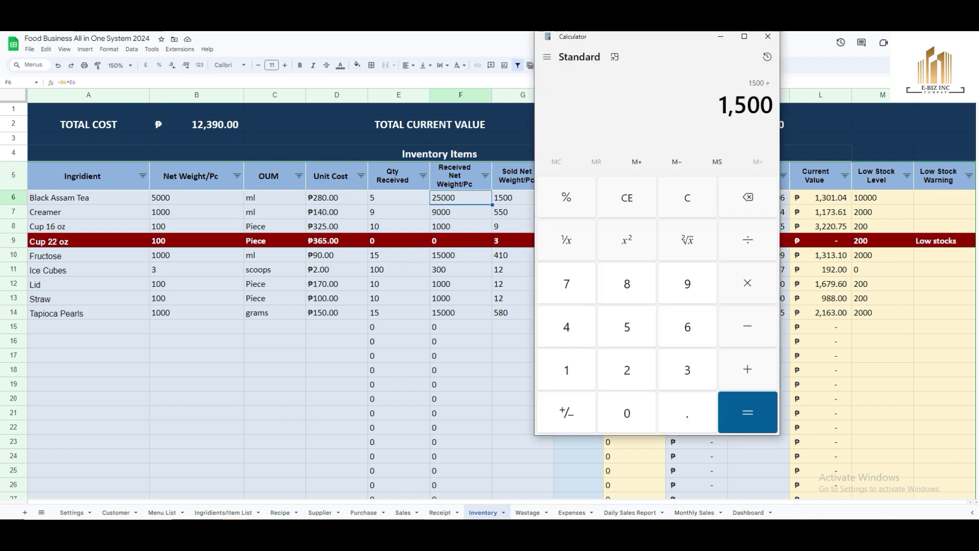
left_click_drag(542, 226, 600, 226)
left_click(653, 383)
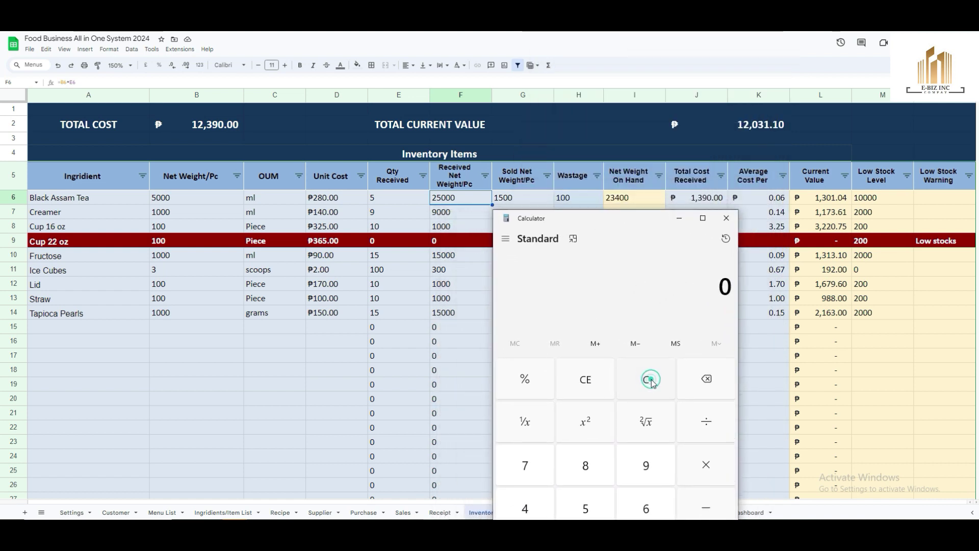
type("25,000")
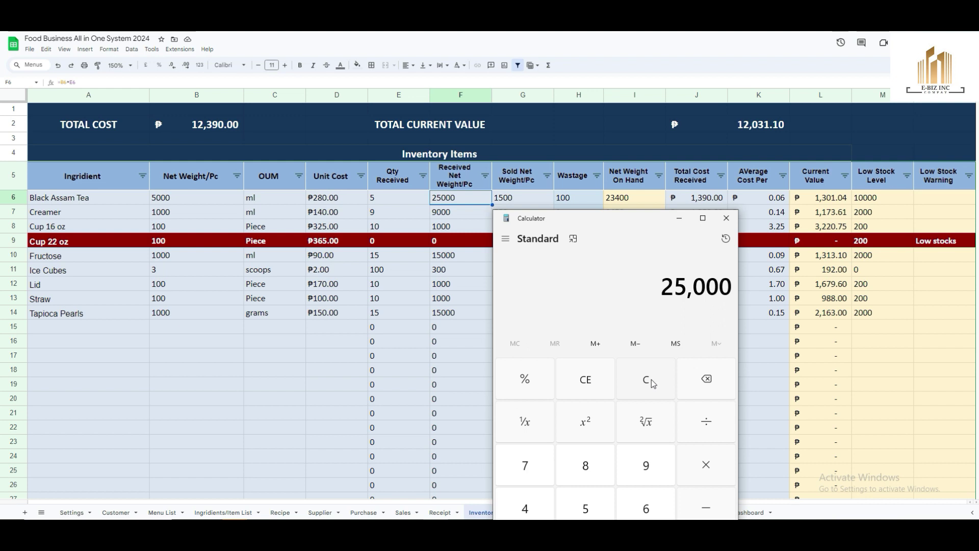
key("minus")
type("1500")
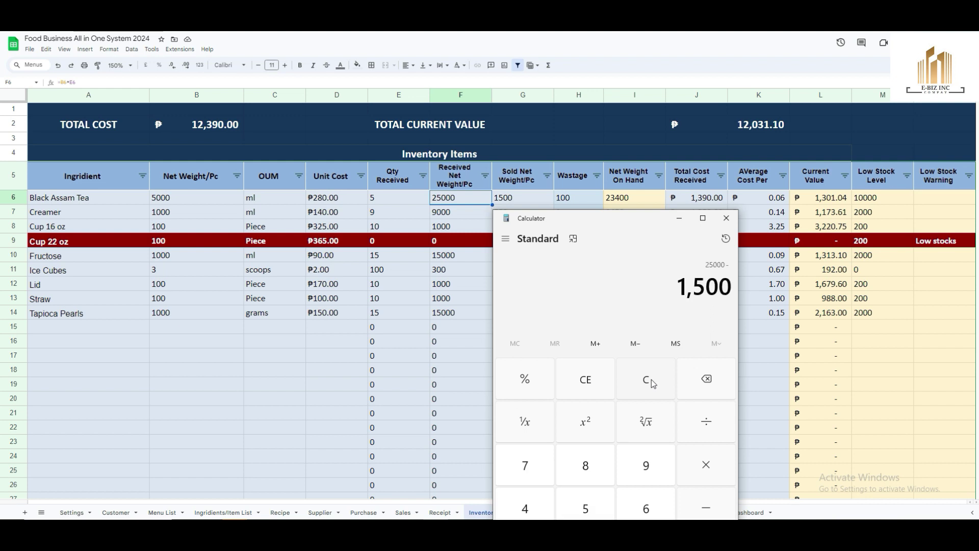
key("minus")
type("100")
key("minus")
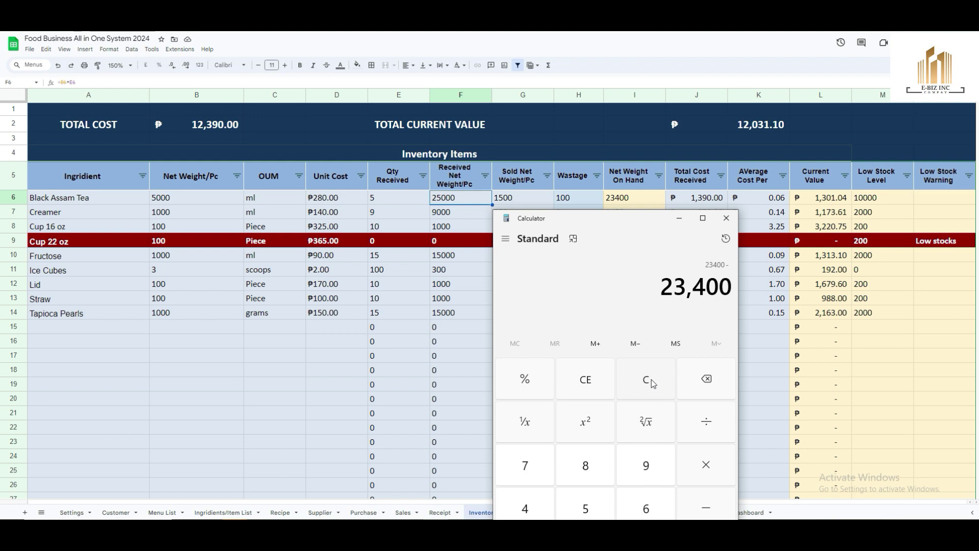
left_click(679, 218)
- Check Black Assam Tea's total and average cost cells on the Inventory sheet and correct the K5 header to "Average Cost Per"
left_click(695, 199)
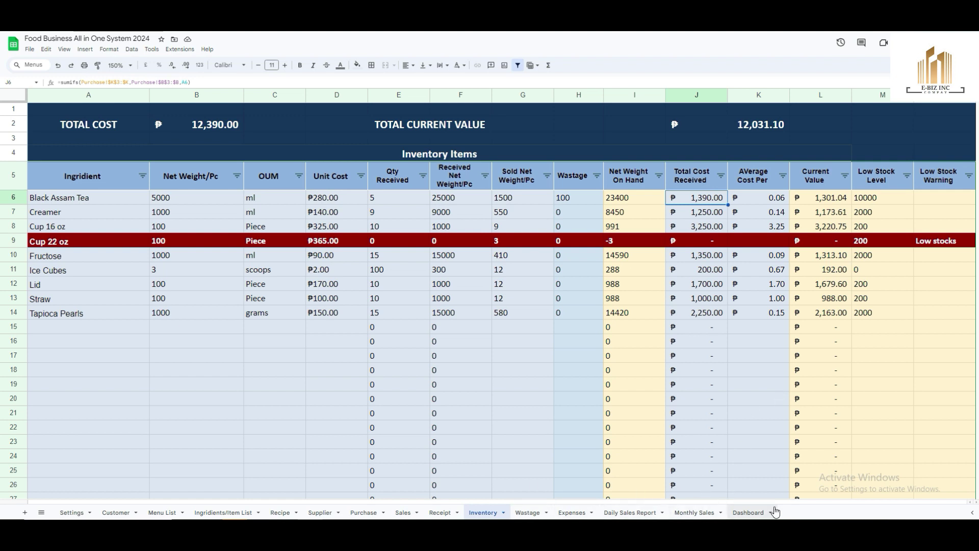
left_click(756, 199)
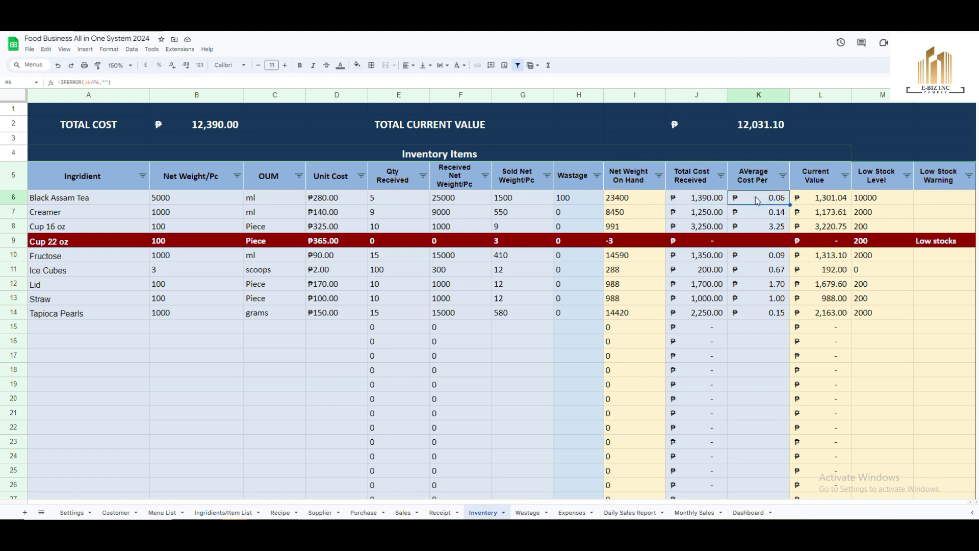
double_click(746, 176)
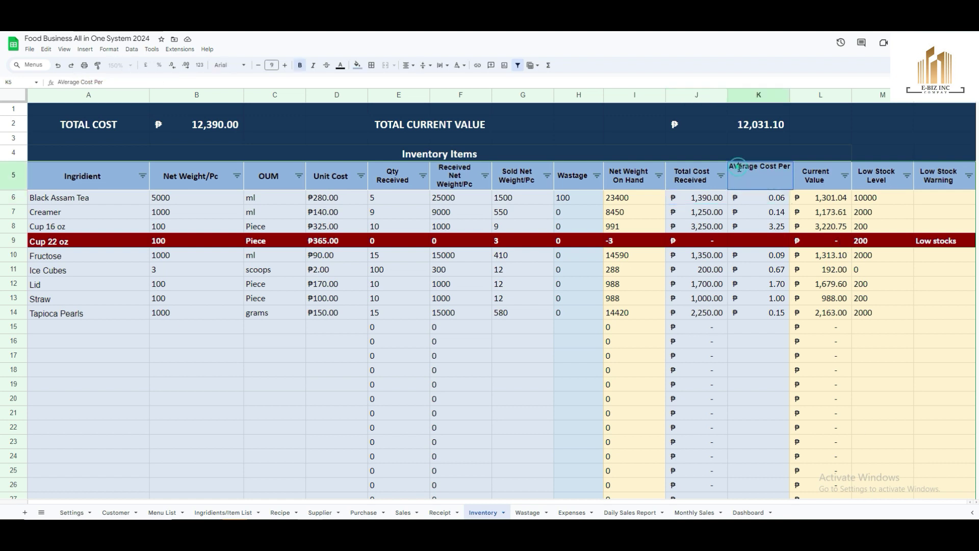
key("BackSpace")
type("v")
key("Return")
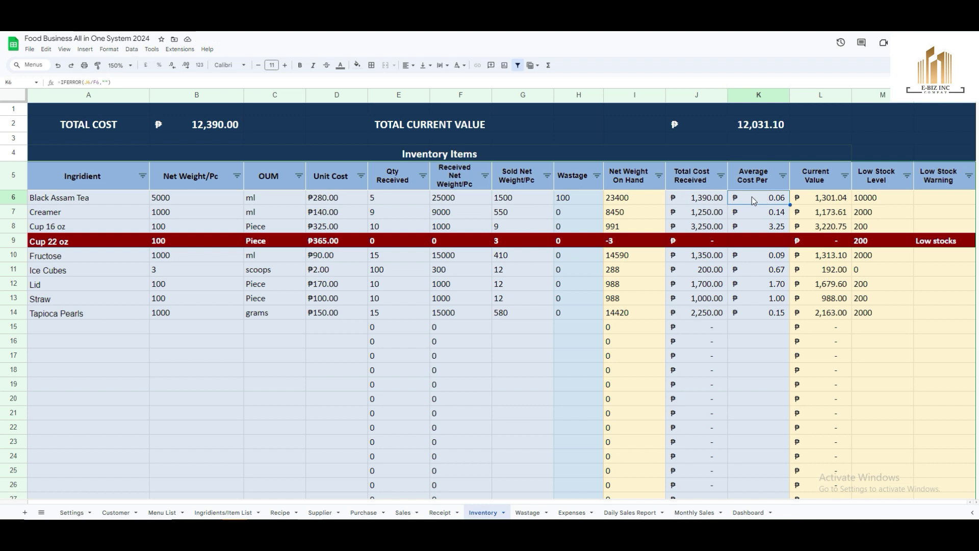
- Trace Black Assam Tea's average cost from its total cost and received net weight, and inspect its current value
left_click(702, 203)
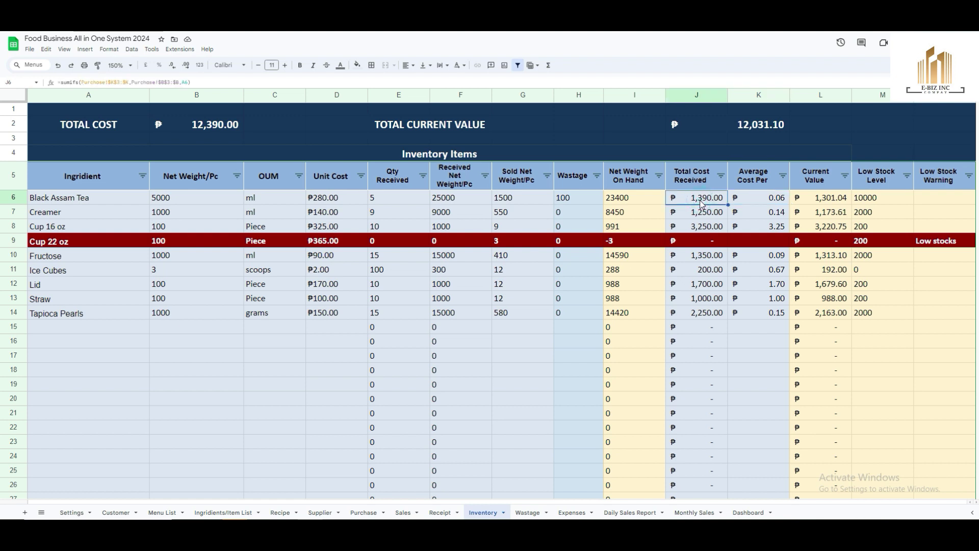
left_click(752, 200)
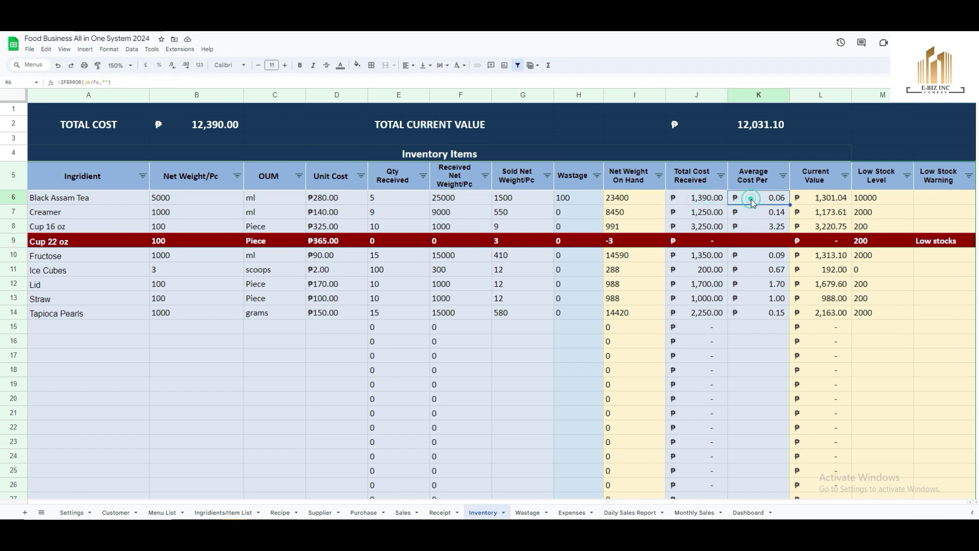
left_click(470, 199)
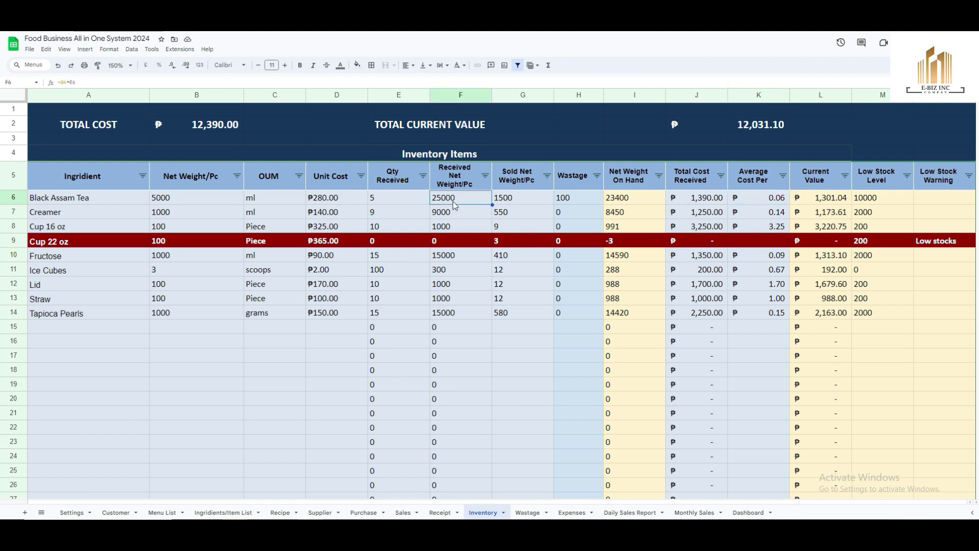
left_click(713, 200)
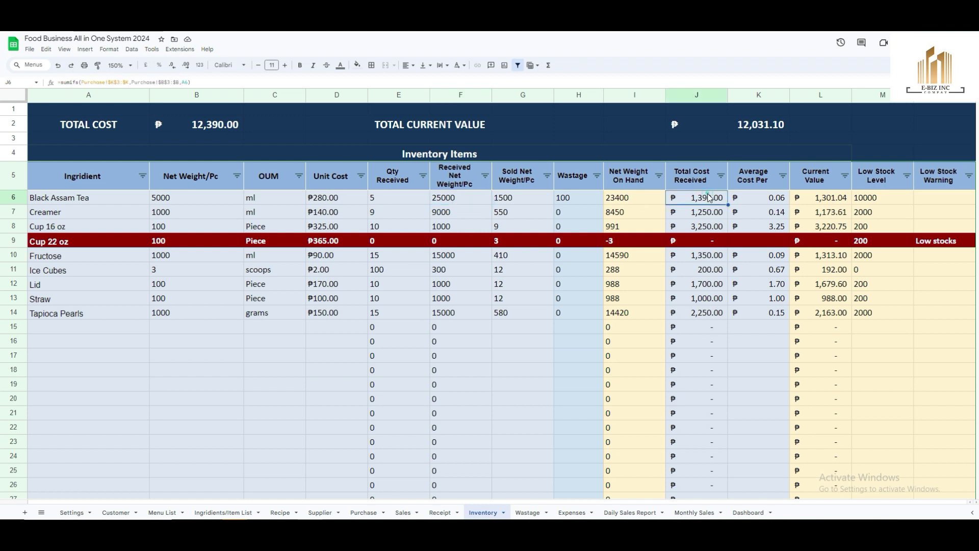
left_click(763, 196)
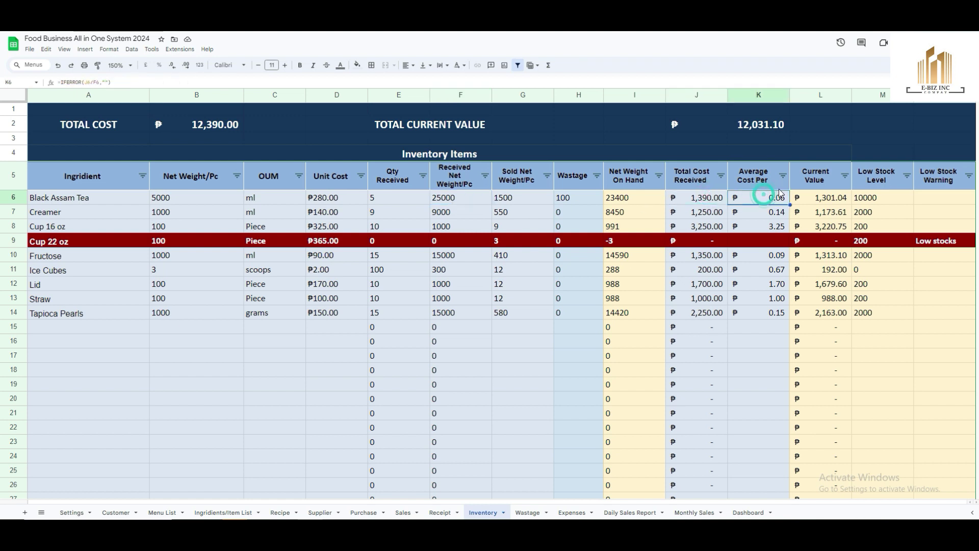
left_click(833, 200)
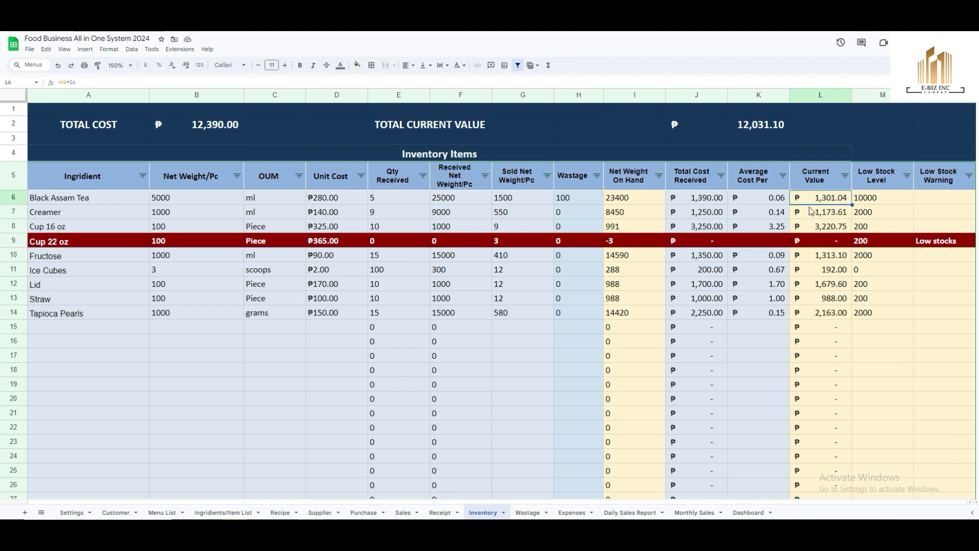
- Inspect the Low Stock Level column on the Inventory sheet and its source column on the Ingridients/Item List sheet
left_click(869, 203)
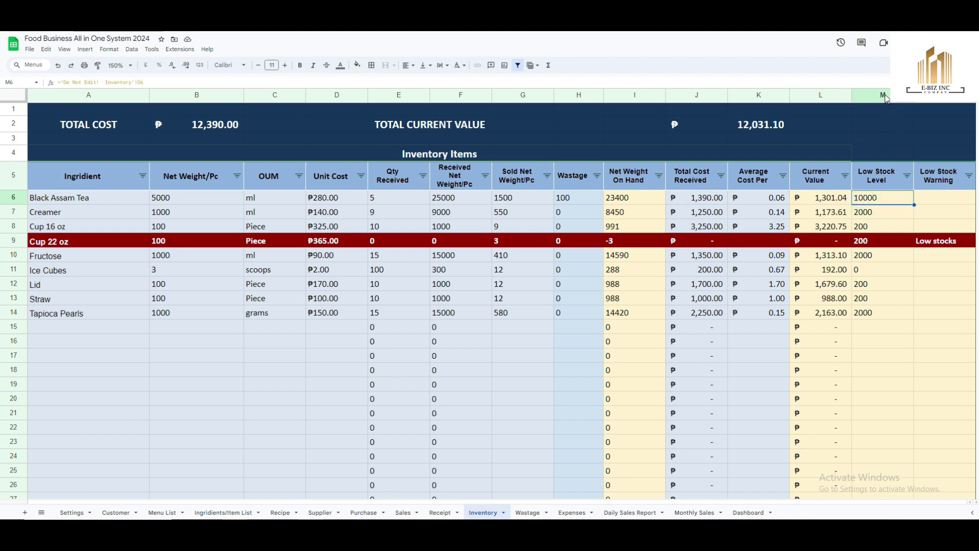
left_click(896, 207)
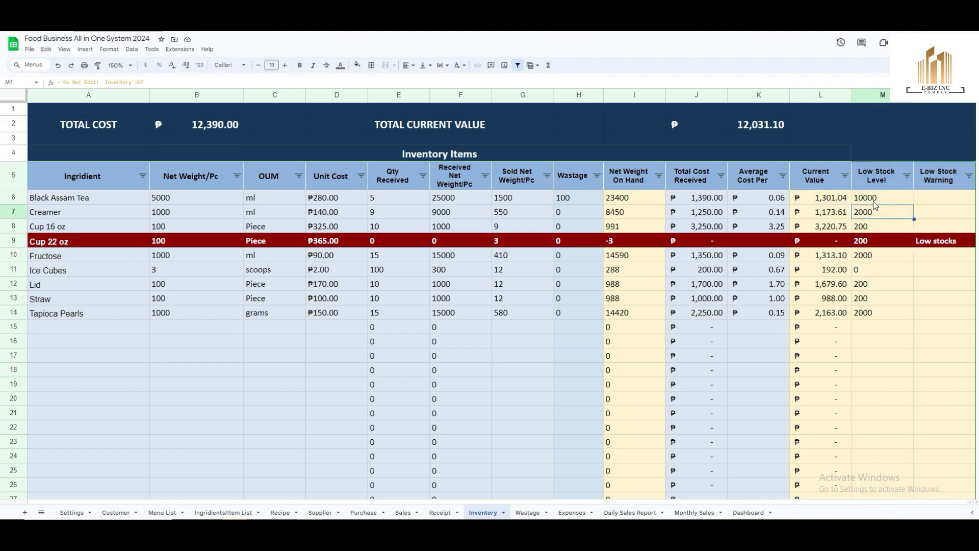
left_click(874, 201)
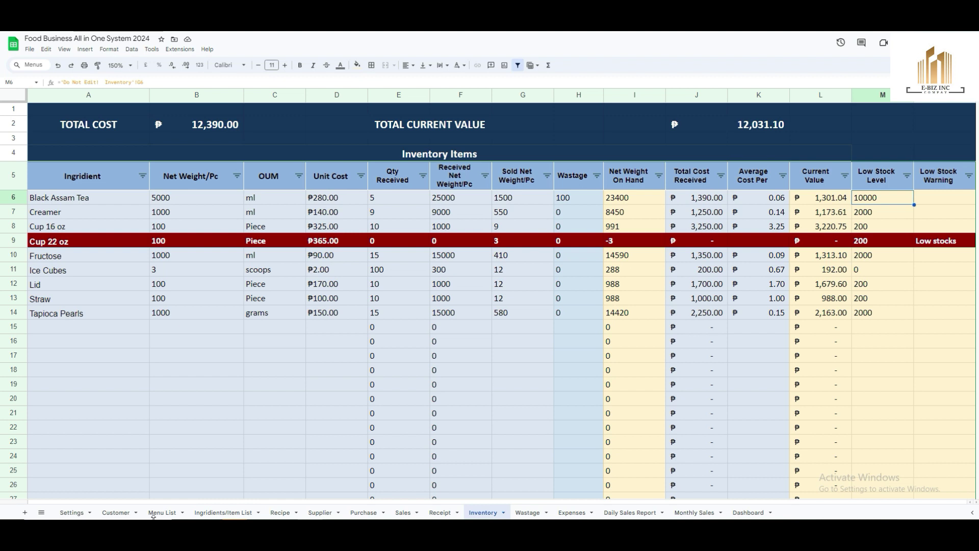
left_click(194, 516)
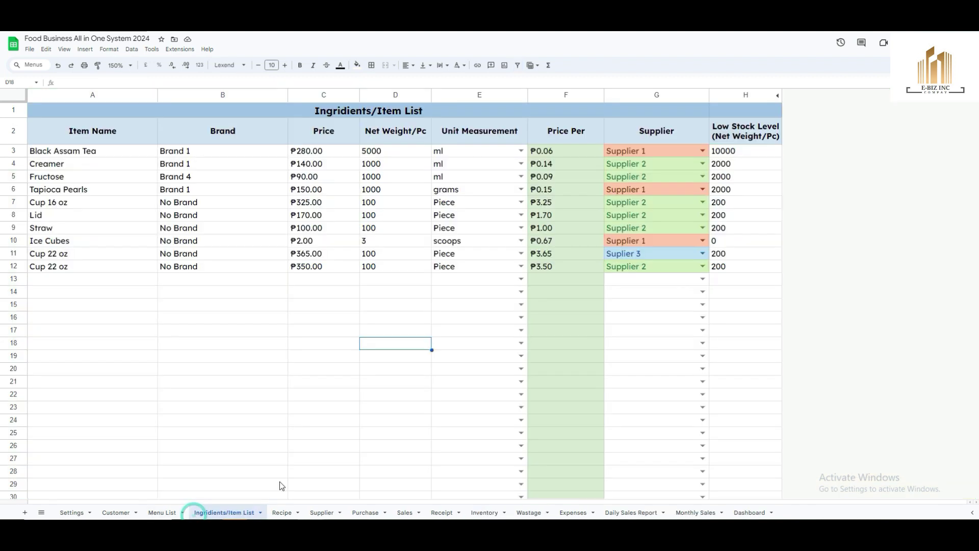
left_click(745, 96)
left_click_drag(729, 152, 736, 283)
left_click(737, 309)
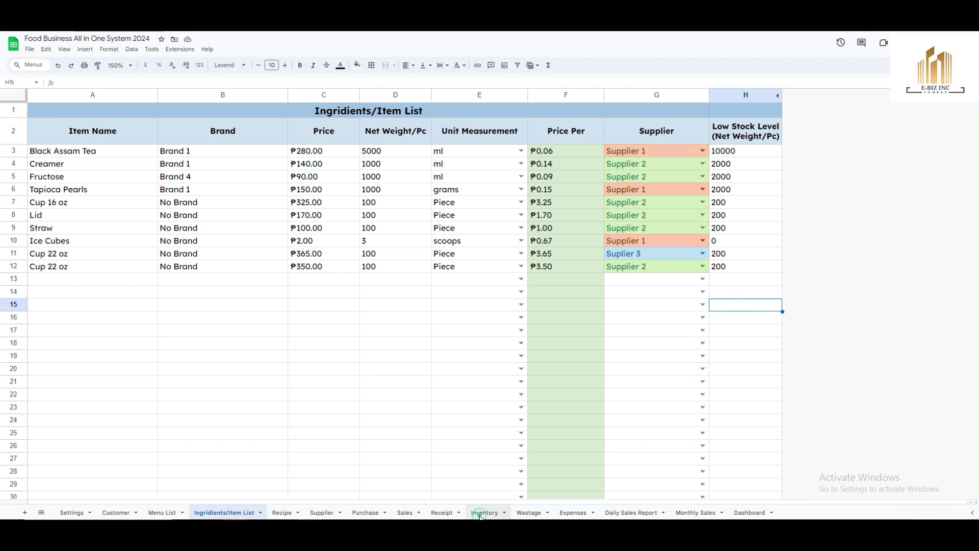
- Examine the Cup 22 oz row on the Inventory sheet, comparing its low stock level with its net weight on hand
left_click(480, 514)
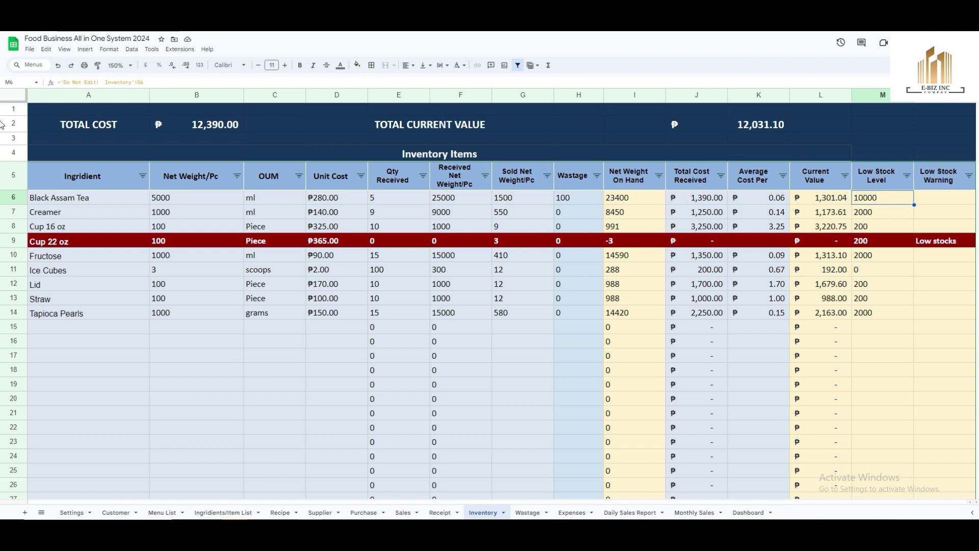
left_click(889, 246)
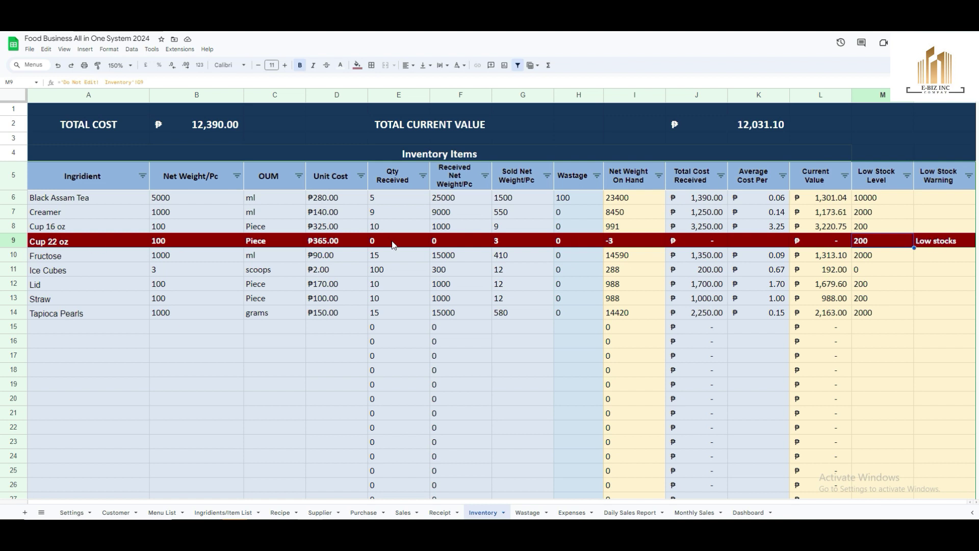
left_click(294, 245)
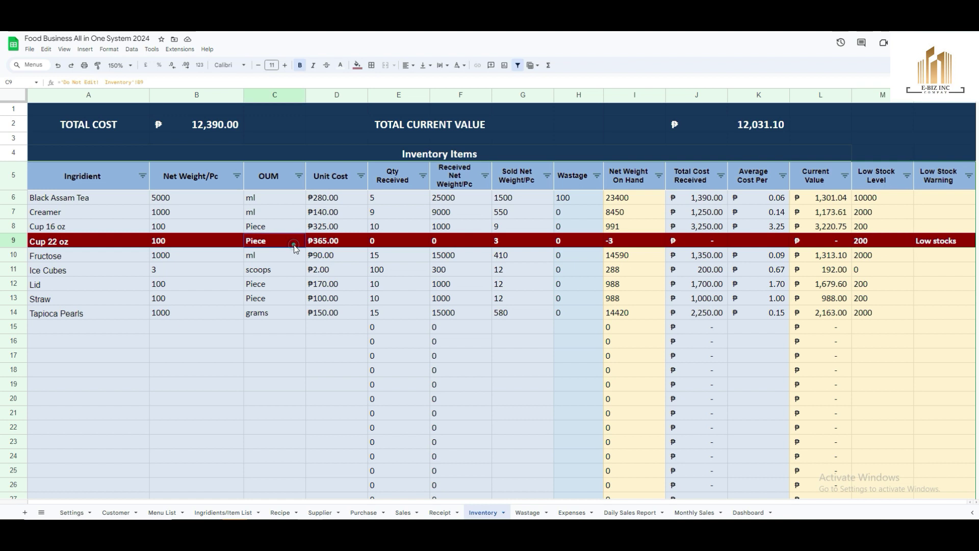
left_click(206, 244)
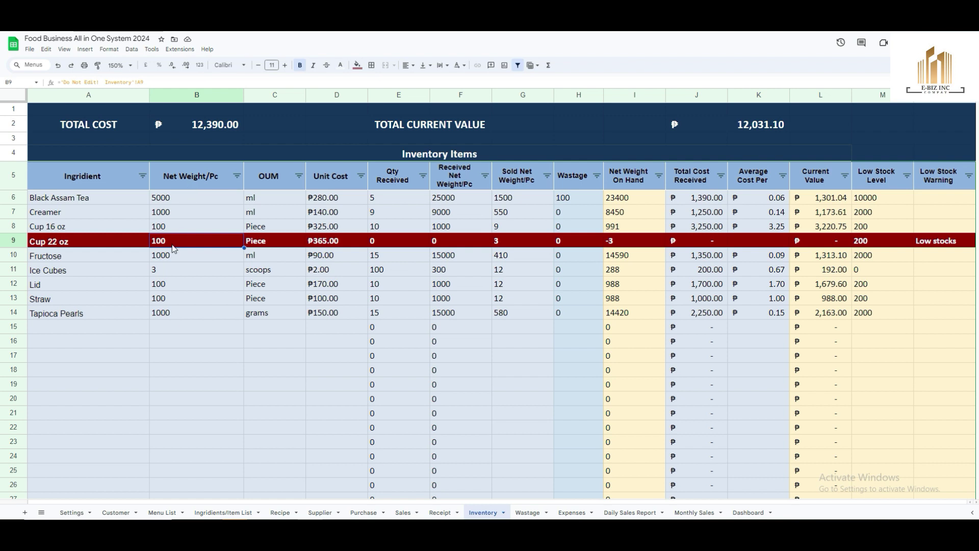
left_click(266, 244)
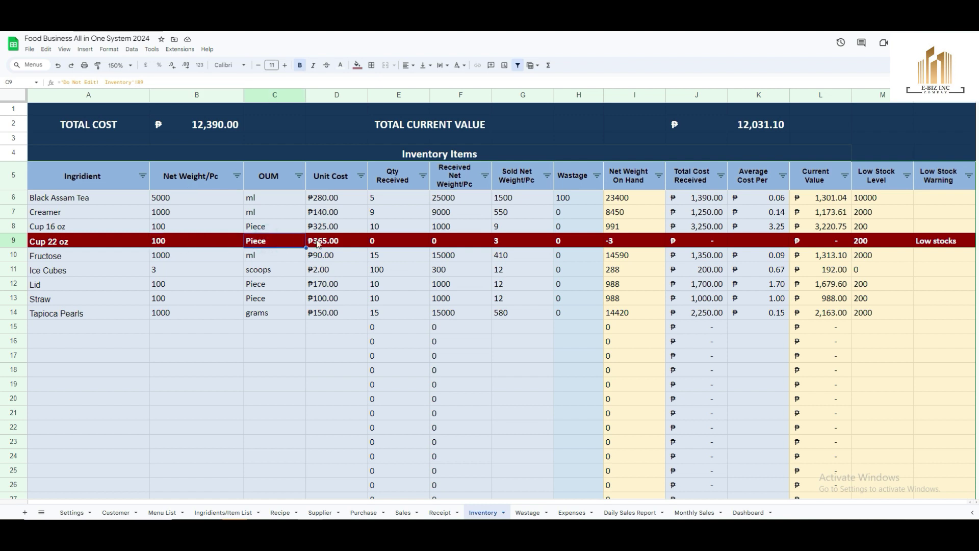
left_click(612, 242)
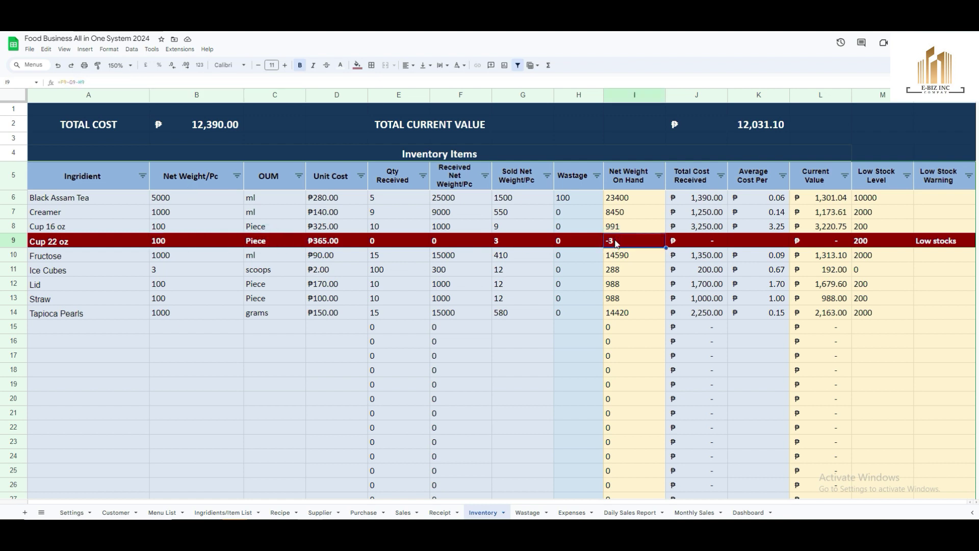
- Remove the Creamer filter from the Ingredient Name column on the Purchase sheet so all purchases are listed, accepting the protected-range edit
left_click(359, 513)
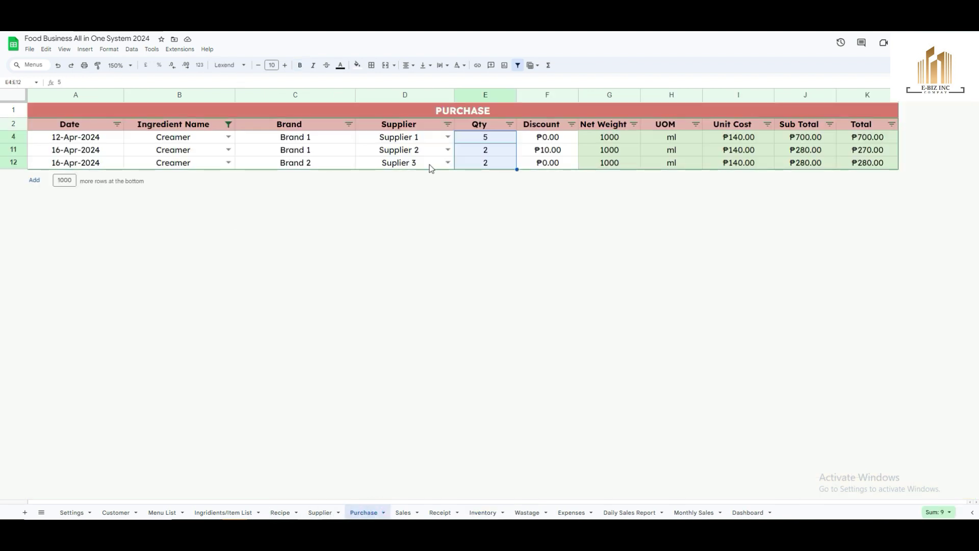
left_click(228, 125)
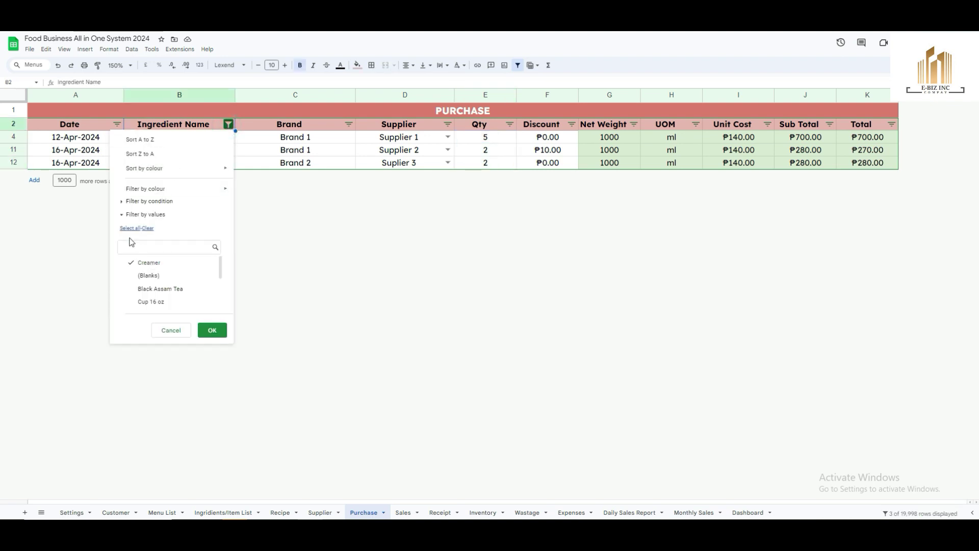
left_click(212, 330)
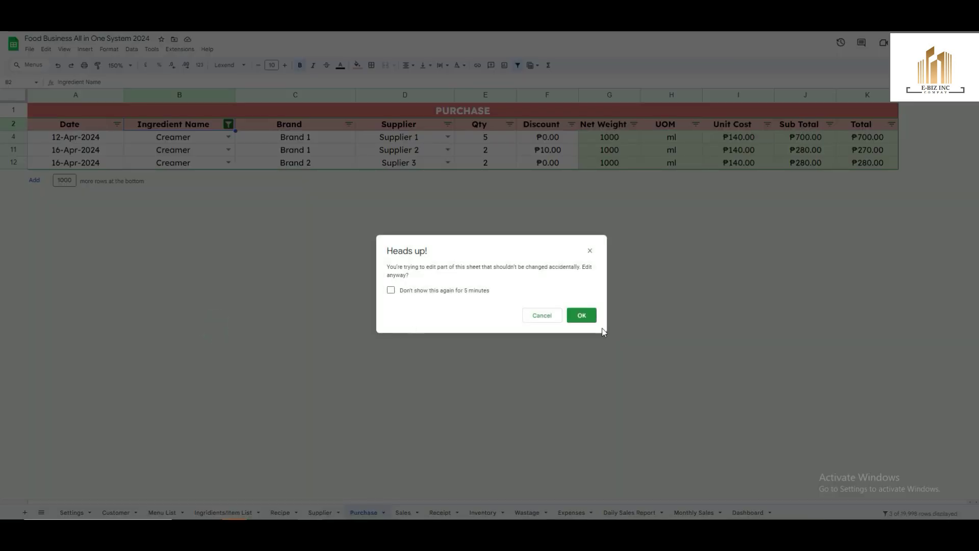
left_click(582, 312)
left_click(303, 341)
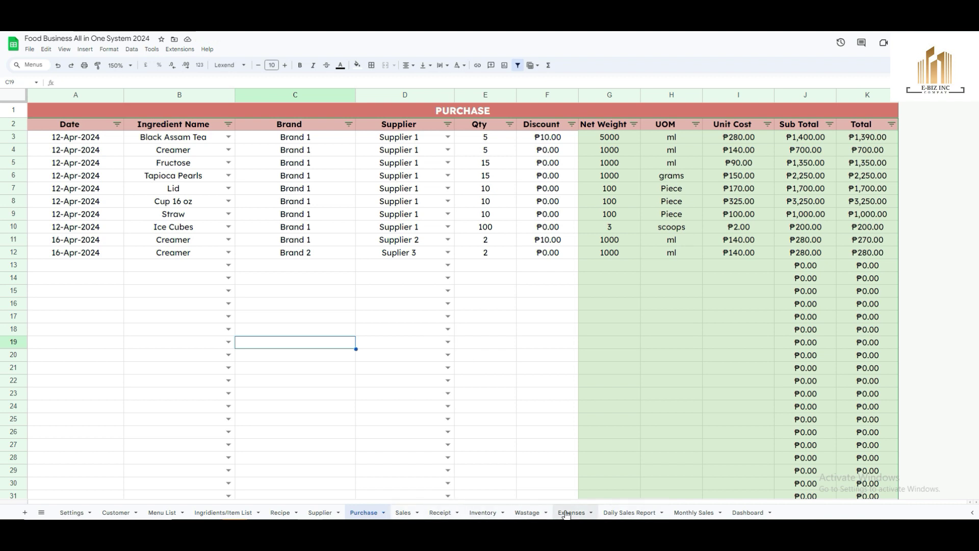
- Inspect the Cup 22 oz usage column on the Sales sheet, including its row 4 cell, and return to the sales entry columns
left_click(399, 512)
scroll(526, 383, "down", 6)
left_click(944, 4)
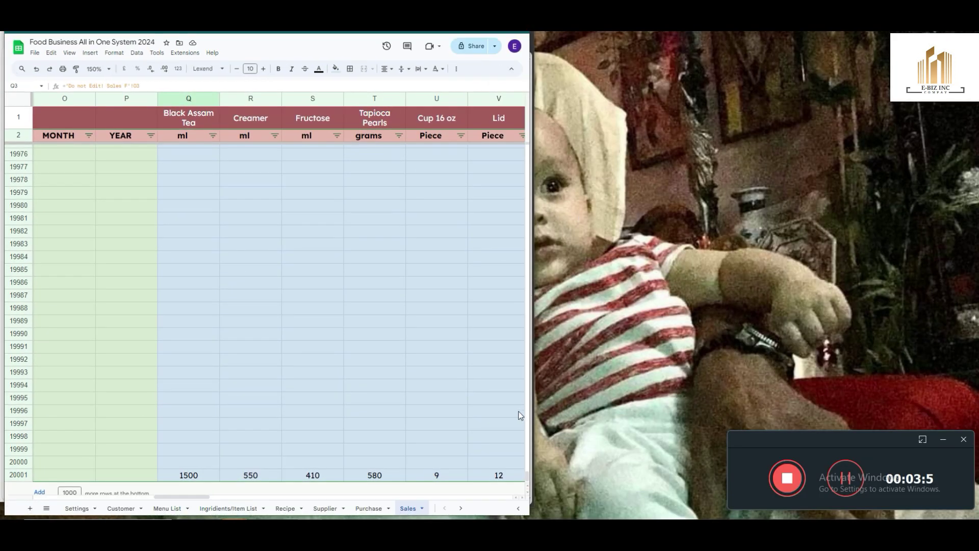
left_click_drag(531, 476, 531, 94)
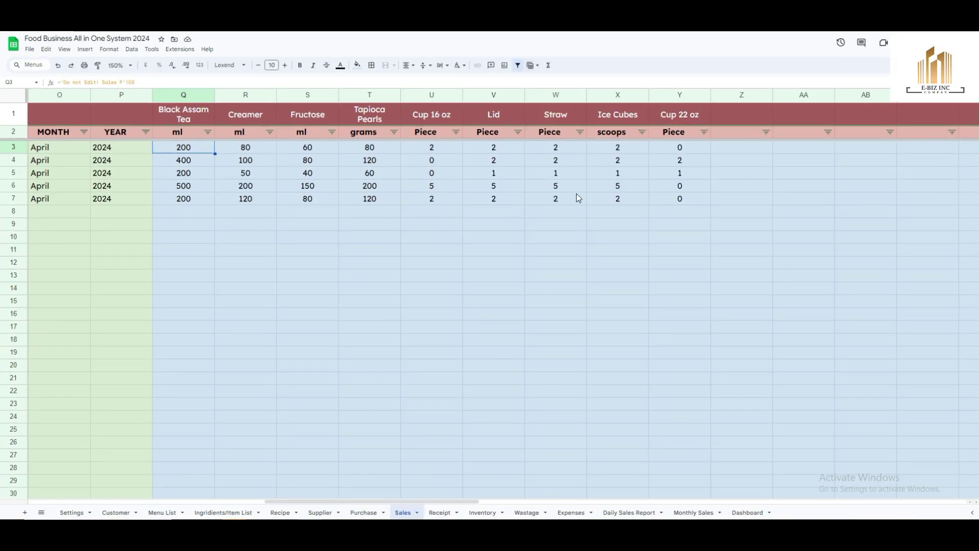
left_click(680, 161)
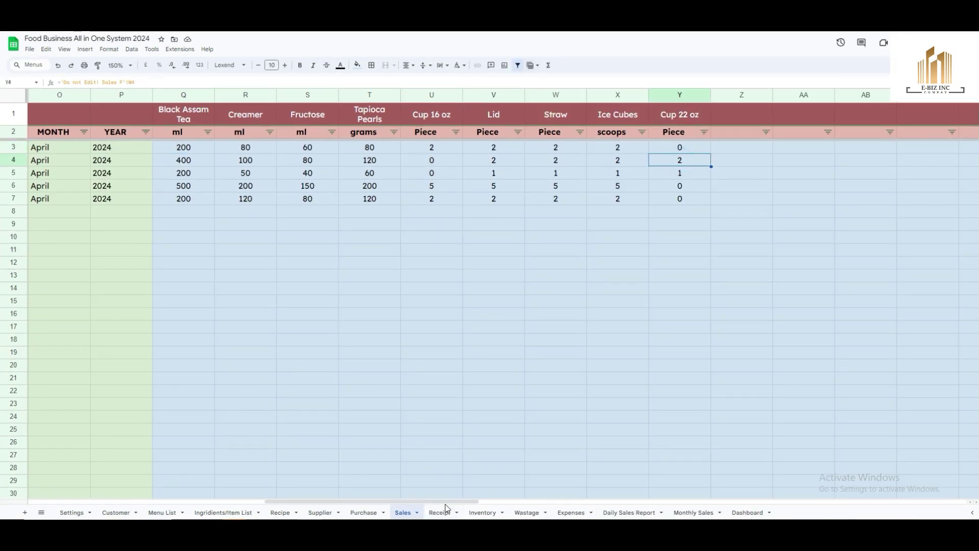
scroll(447, 505, "left", 10)
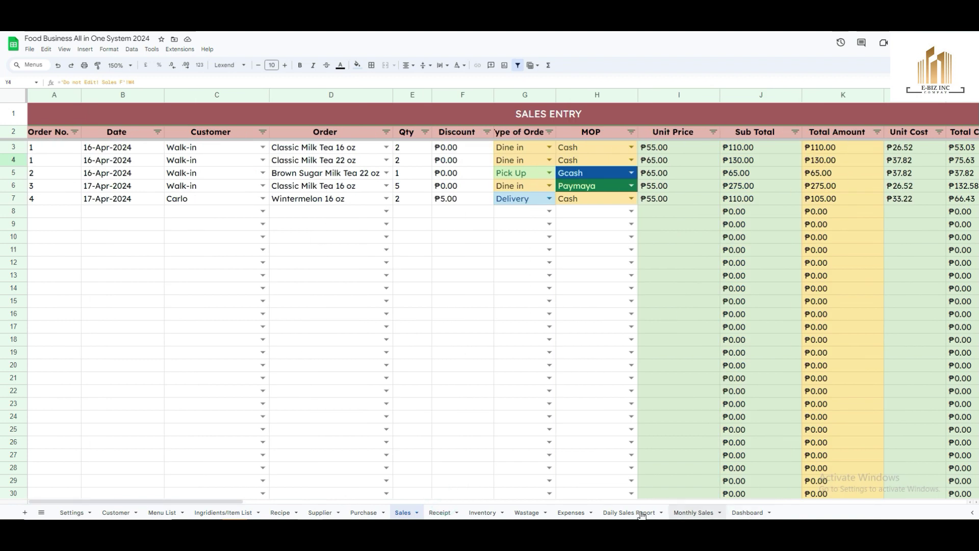
- Look over the Wastage sheet, and check the Cup 22 oz row's low stock level on the Inventory sheet
left_click(527, 512)
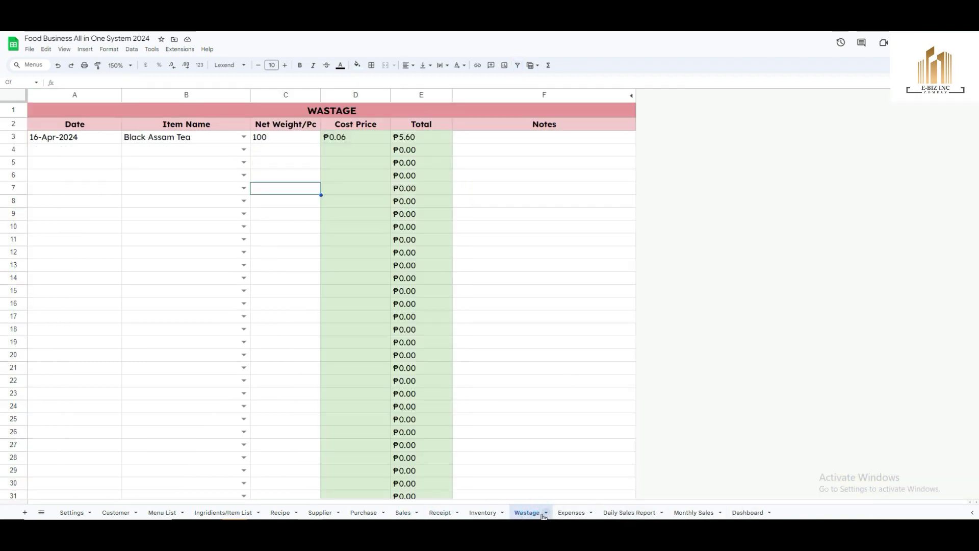
left_click(479, 514)
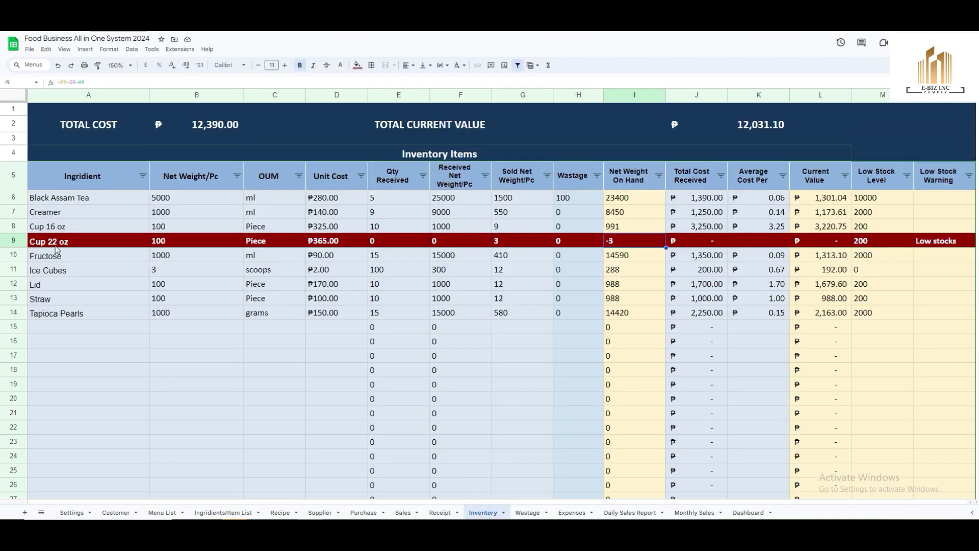
left_click(203, 361)
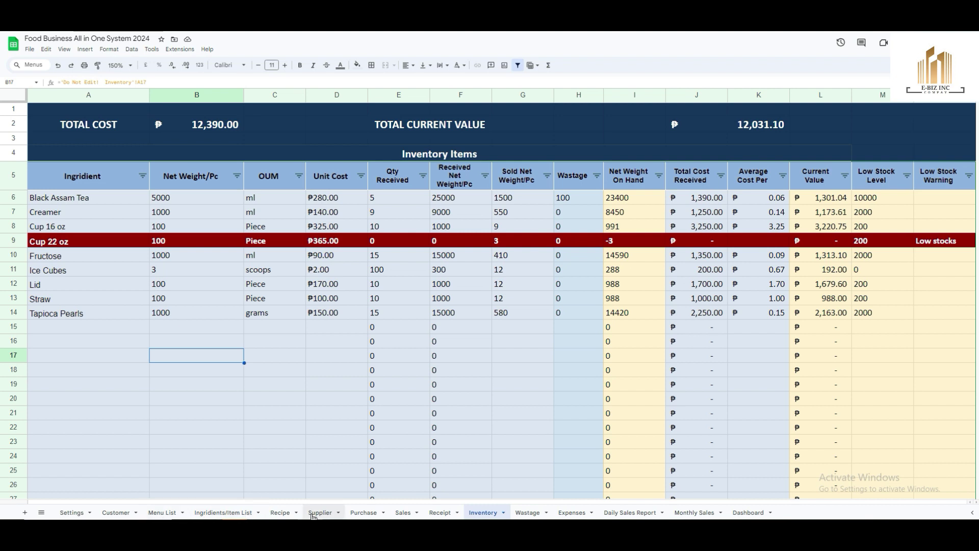
left_click(874, 240)
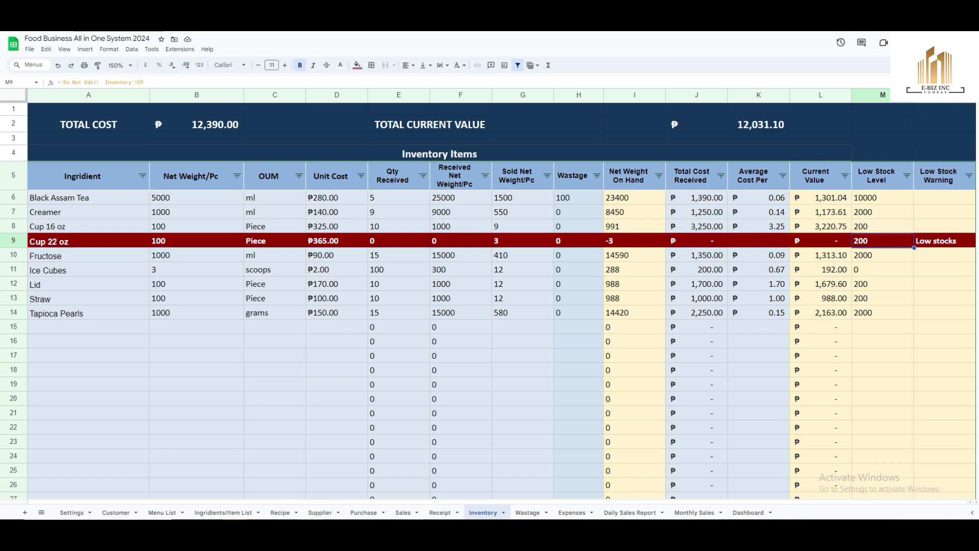
- Start a purchase record in row 13 of the Purchase sheet, dated 16-Apr-2024, for the ingredient Cup 22 oz
left_click(363, 512)
left_click(82, 268)
double_click(82, 269)
left_click(55, 318)
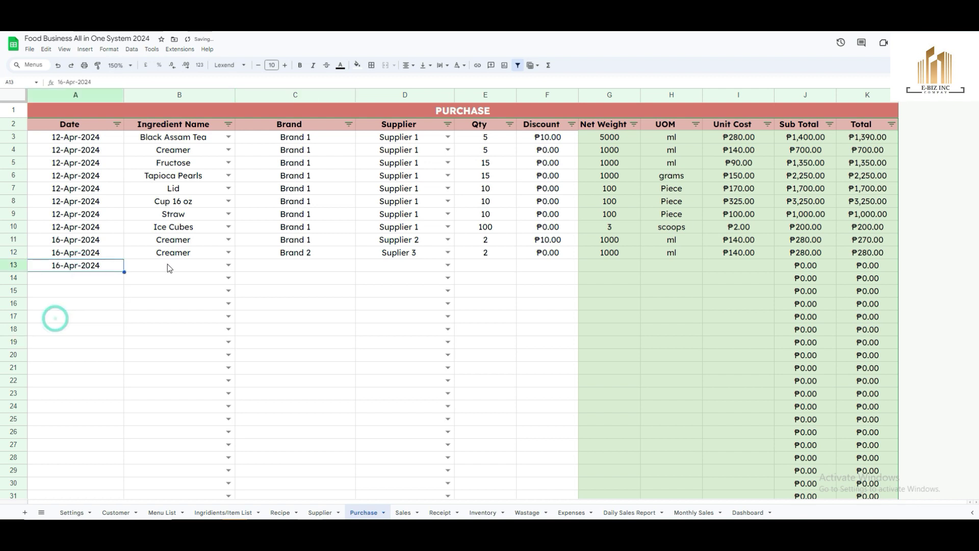
double_click(169, 267)
left_click(151, 371)
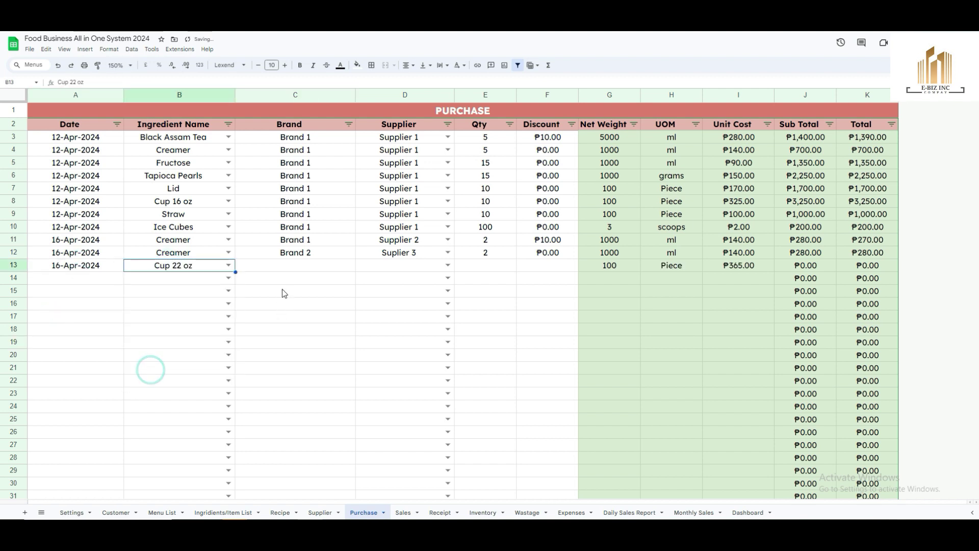
- Enter "No Brand" as the brand and choose Supplier 2 as the supplier for the Cup 22 oz purchase
left_click(285, 268)
type("No Brand")
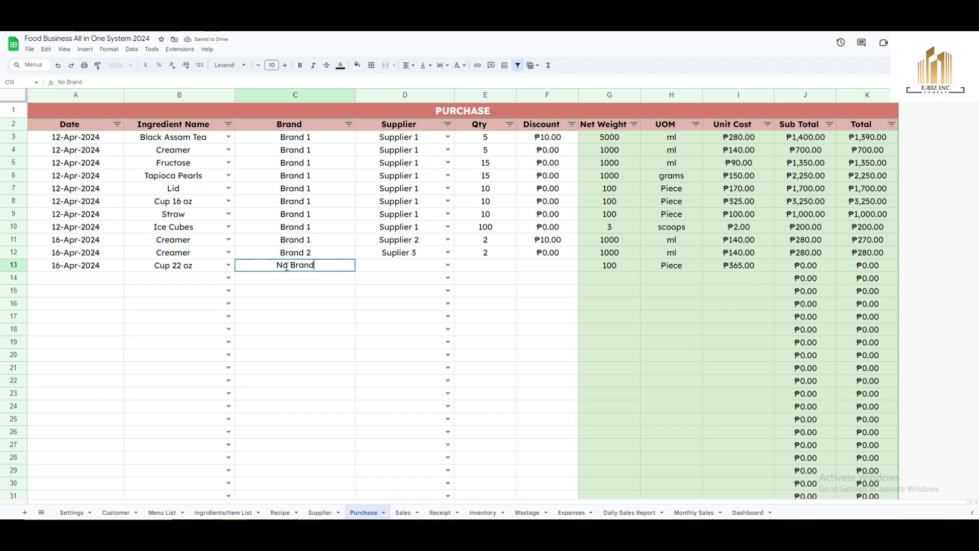
key("Tab")
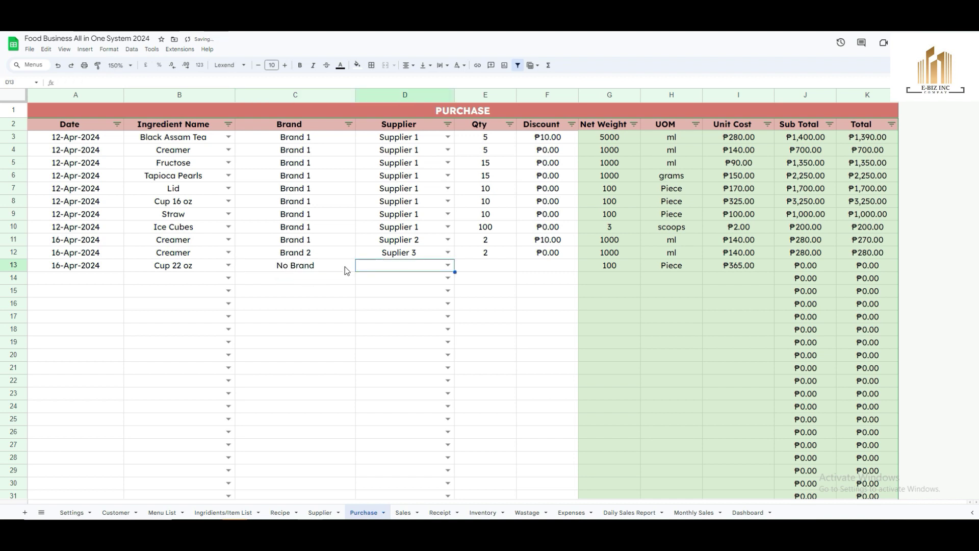
double_click(378, 265)
left_click(382, 288)
- Set the Cup 22 oz purchase's quantity to 3 and its discount to 0
left_click(482, 269)
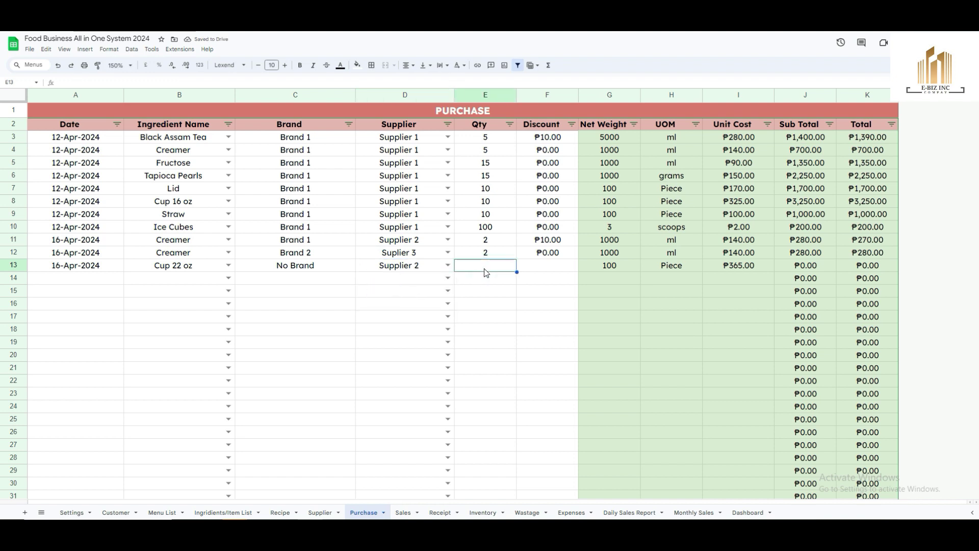
type("3")
key("Return")
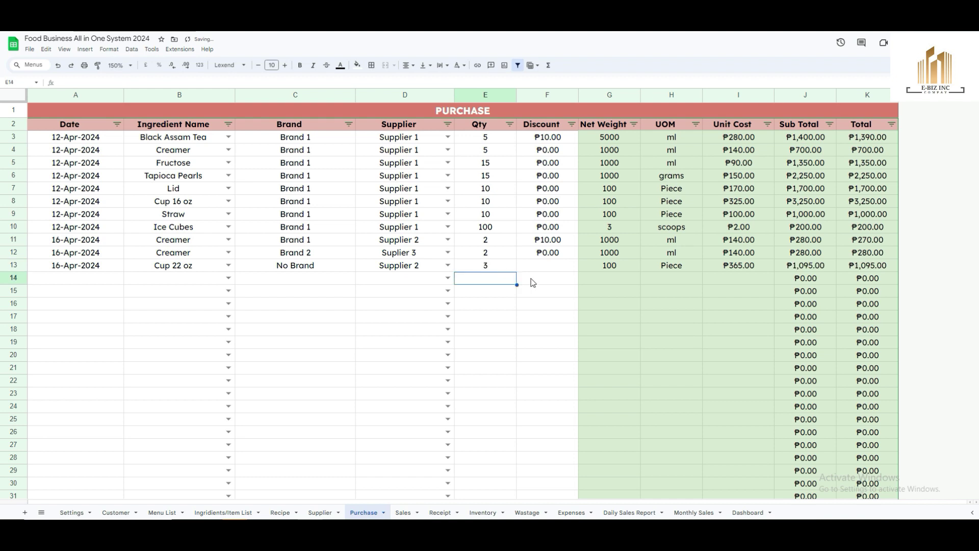
left_click(549, 269)
type("0")
key("Return")
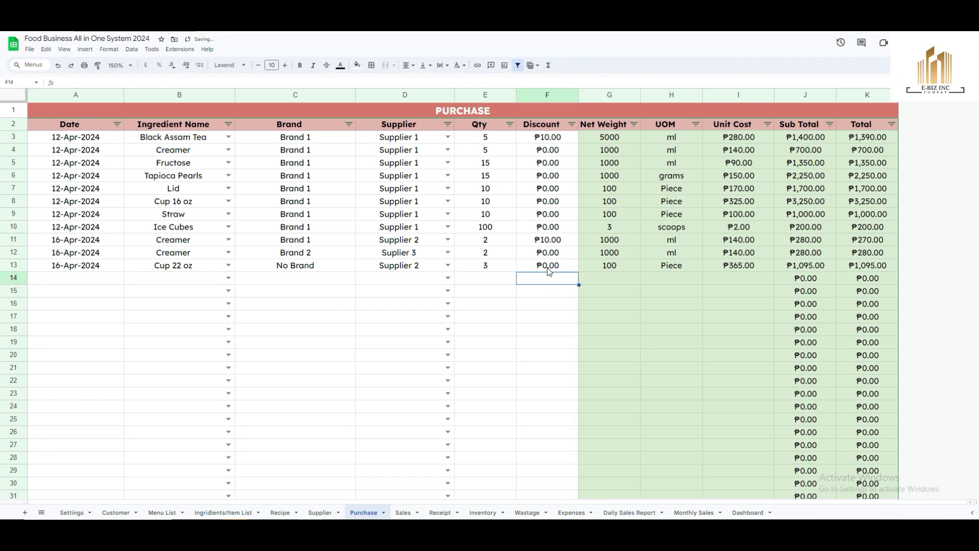
left_click(535, 329)
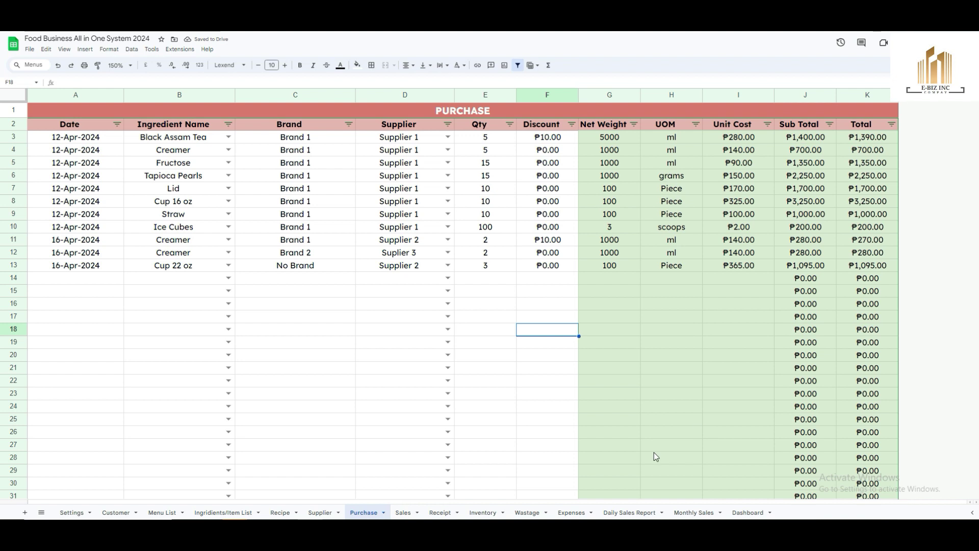
- Check the Cup 22 oz row on the Inventory sheet after the purchase, including its net weight on hand
left_click(483, 512)
left_click(551, 347)
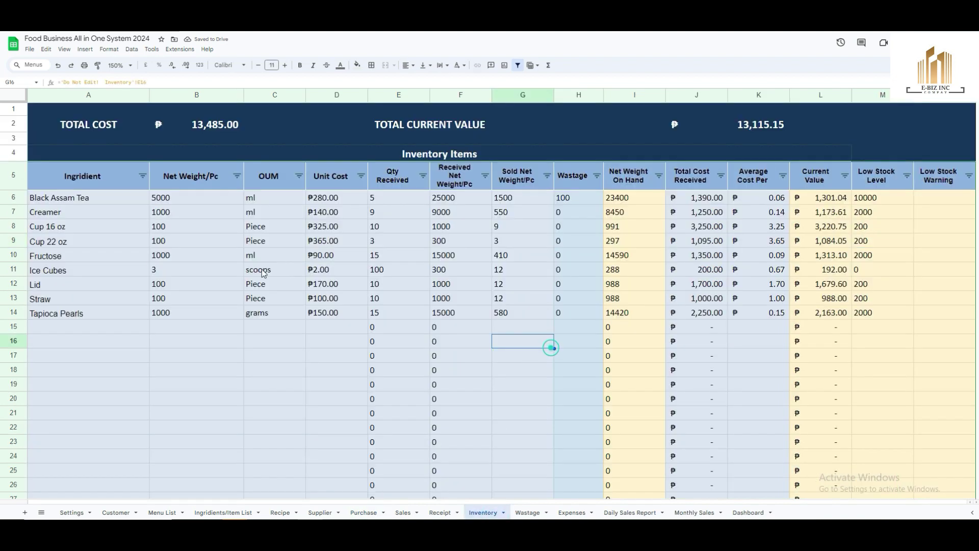
left_click(13, 241)
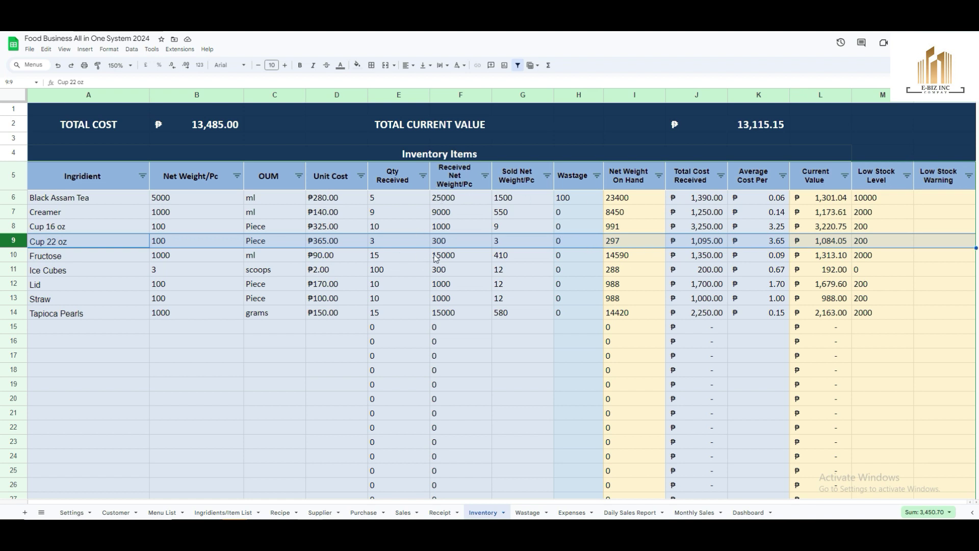
left_click(620, 246)
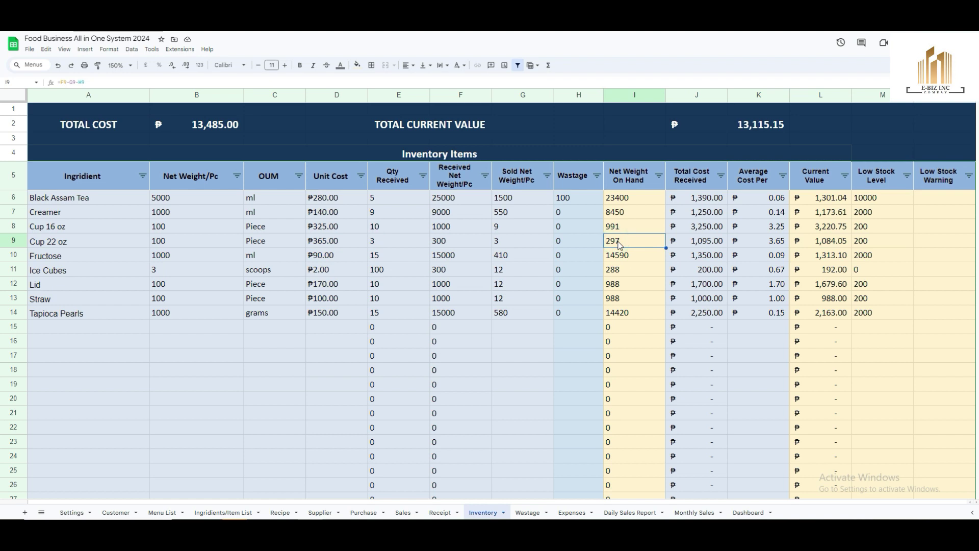
left_click(10, 245)
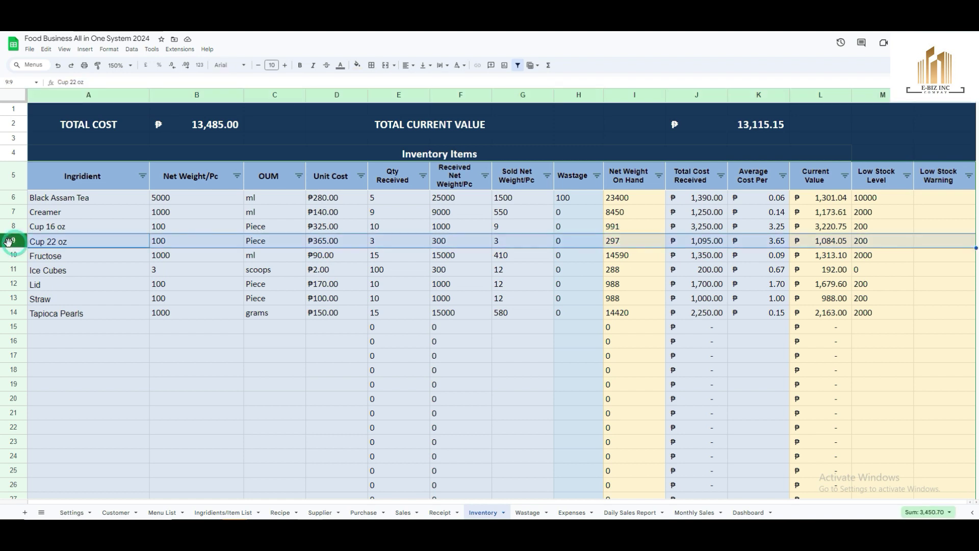
- Browse the Inventory sheet's rows and inspect the filter values offered for the Low Stock Warning column, leaving the filter unapplied
left_click(377, 343)
scroll(375, 342, "down", 5)
scroll(448, 339, "up", 5)
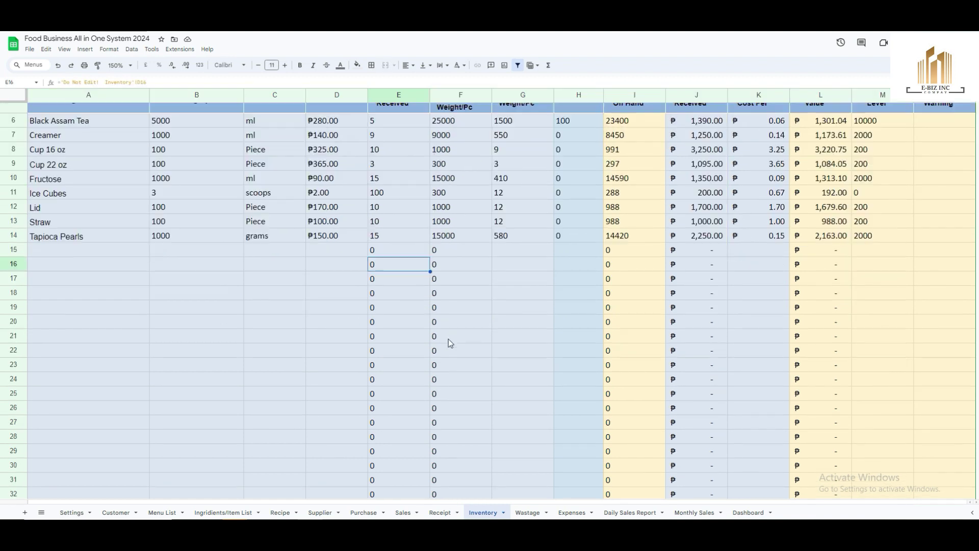
scroll(449, 344, "down", 5)
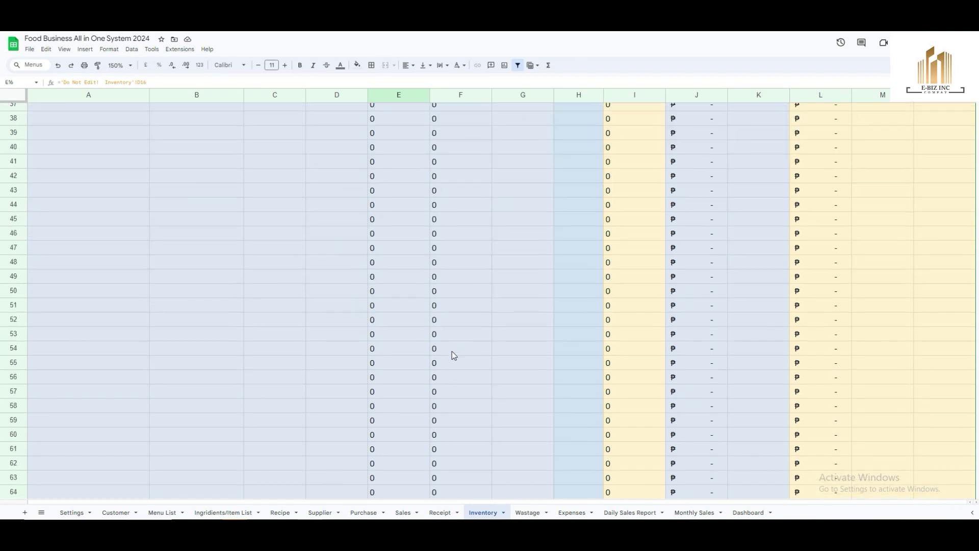
scroll(452, 351, "up", 5)
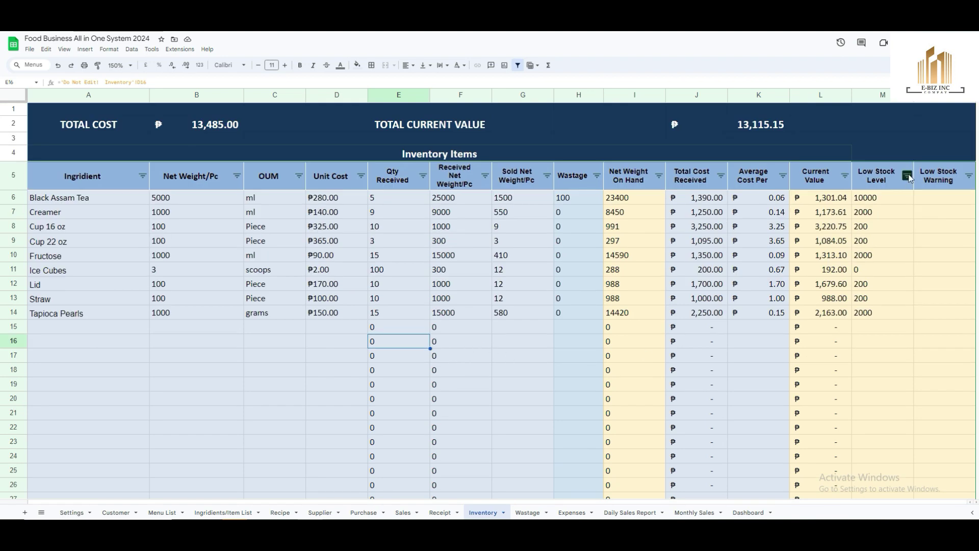
left_click(969, 176)
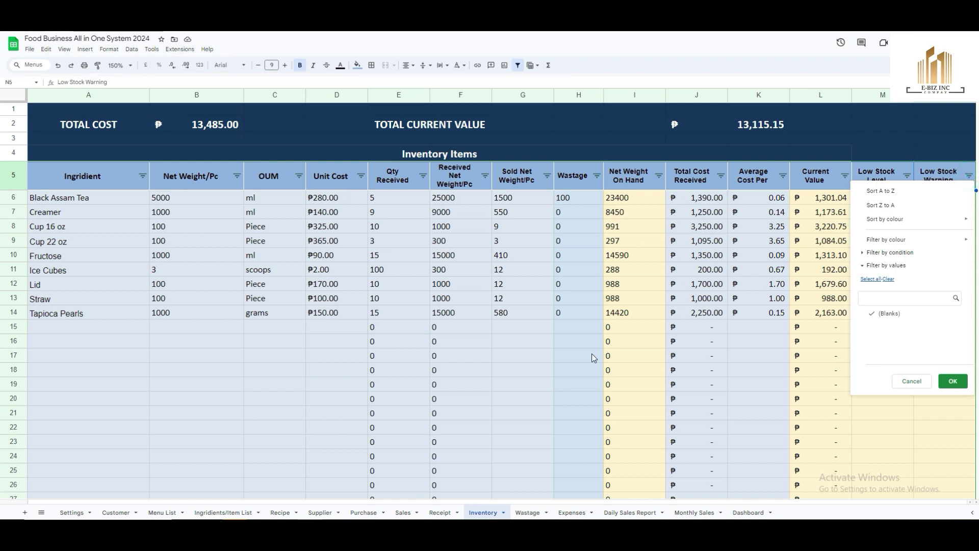
left_click(536, 370)
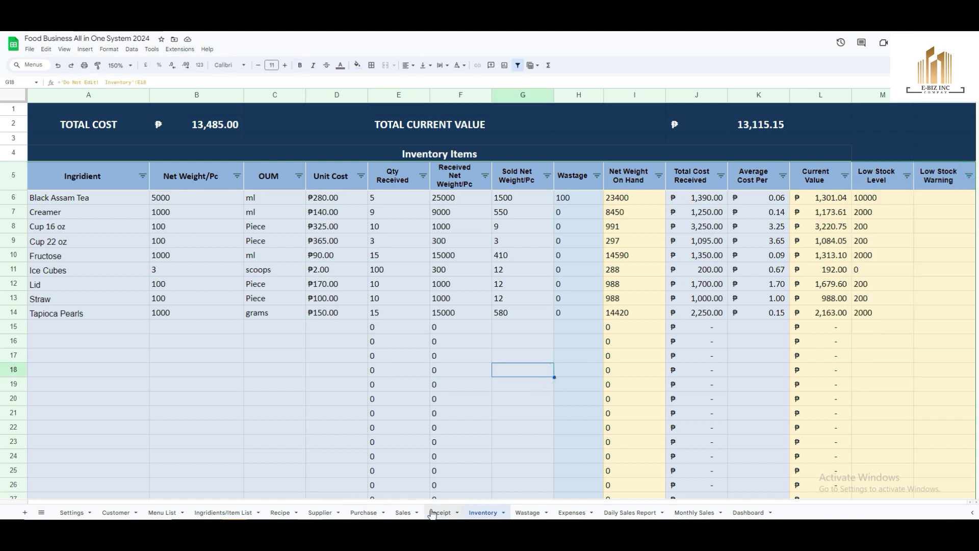
left_click(970, 176)
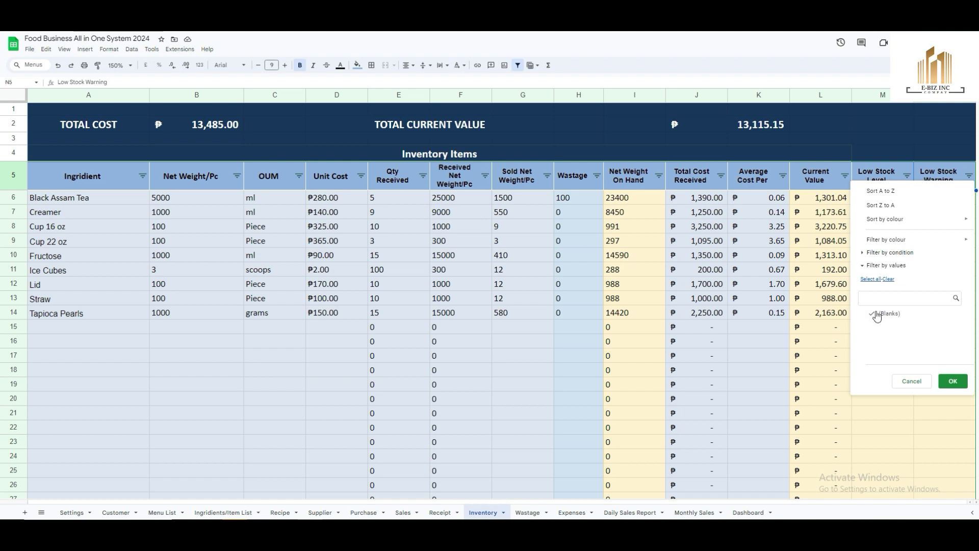
left_click(969, 175)
left_click(910, 381)
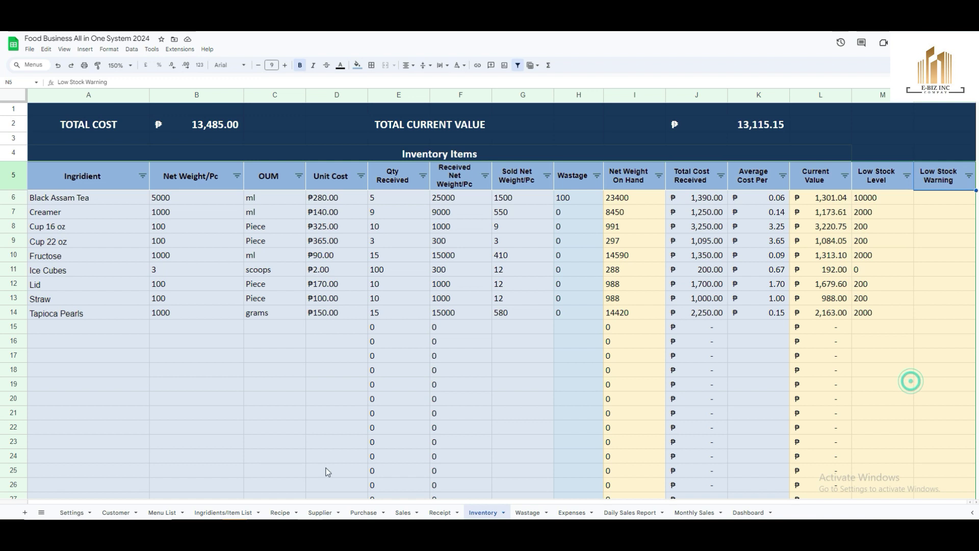
- Clear the Cup 22 oz purchase entry from cells A13:F13 on the Purchase sheet
left_click(363, 513)
left_click_drag(58, 269, 578, 270)
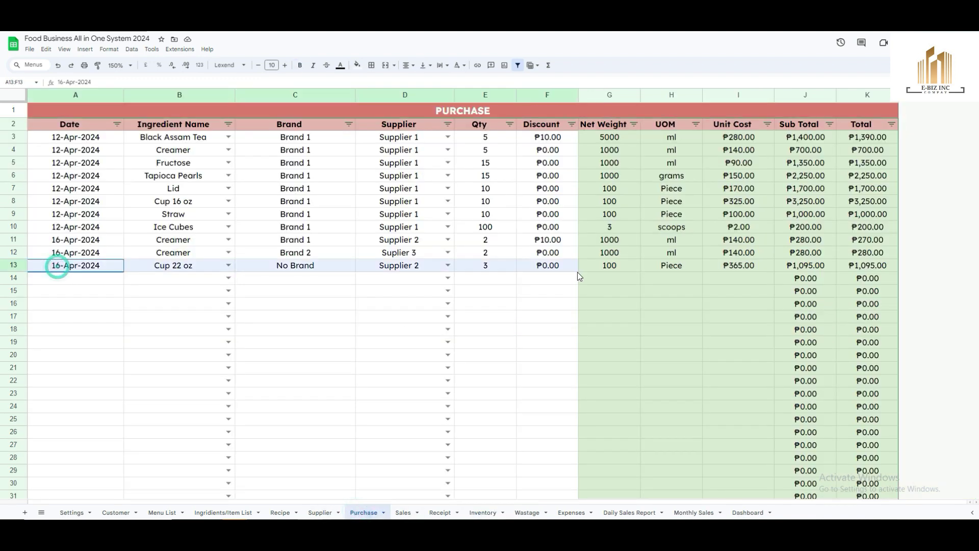
key("Delete")
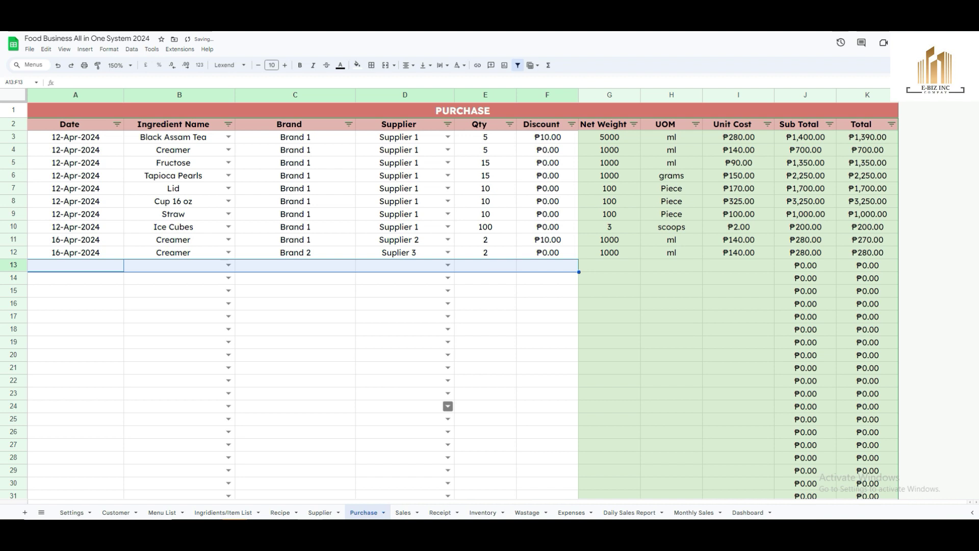
- Filter the Inventory sheet's Low Stock Warning column to show only the Low stocks items
left_click(482, 513)
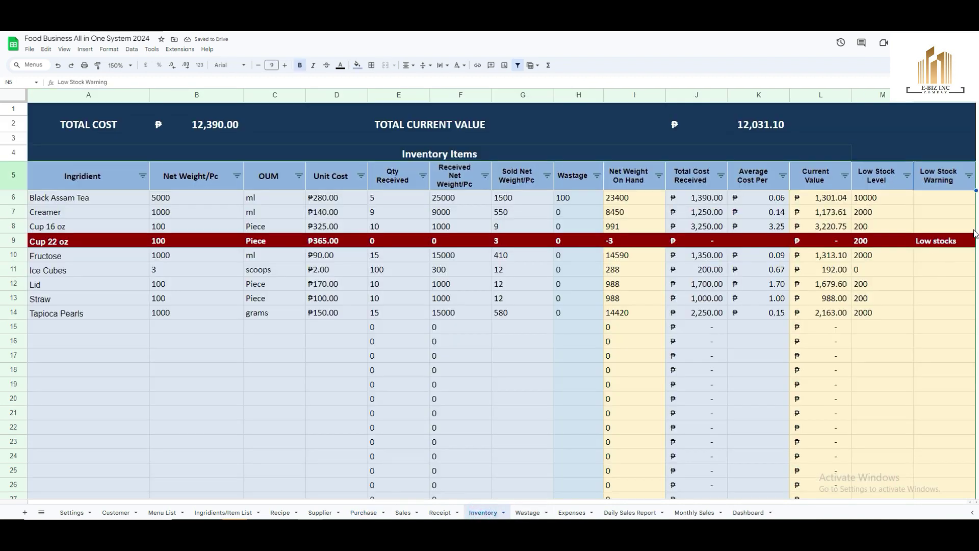
left_click(969, 176)
left_click(889, 280)
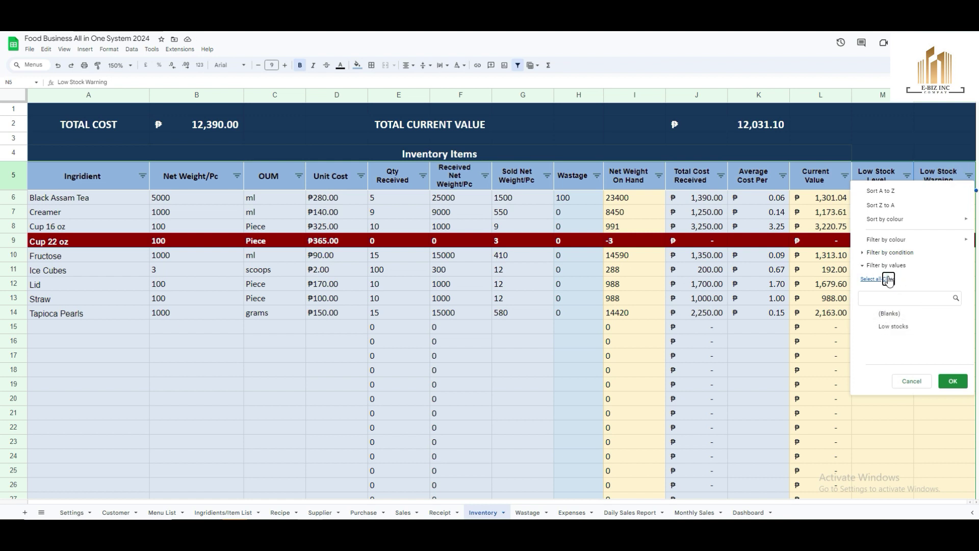
left_click(893, 326)
left_click(959, 381)
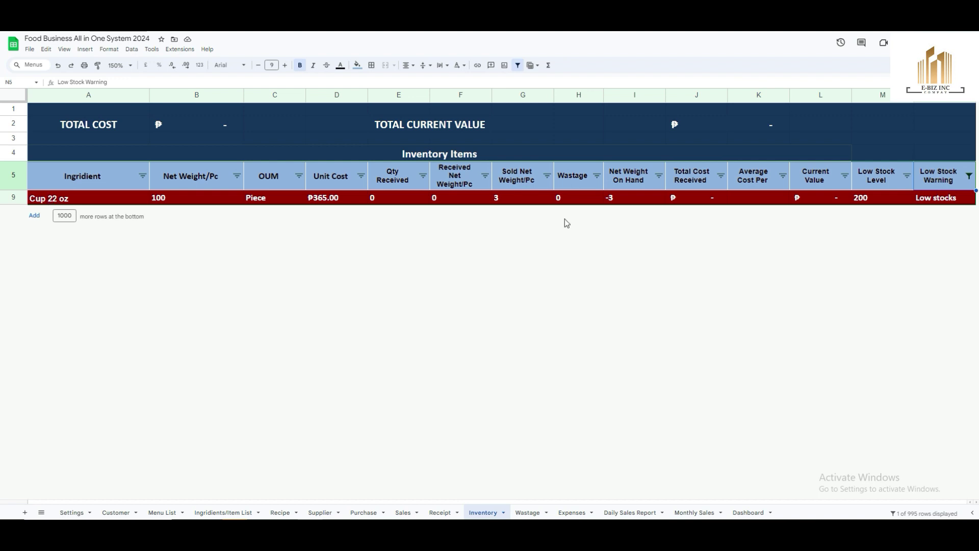
- Reset the Low Stock Warning filter to include all values
left_click(970, 176)
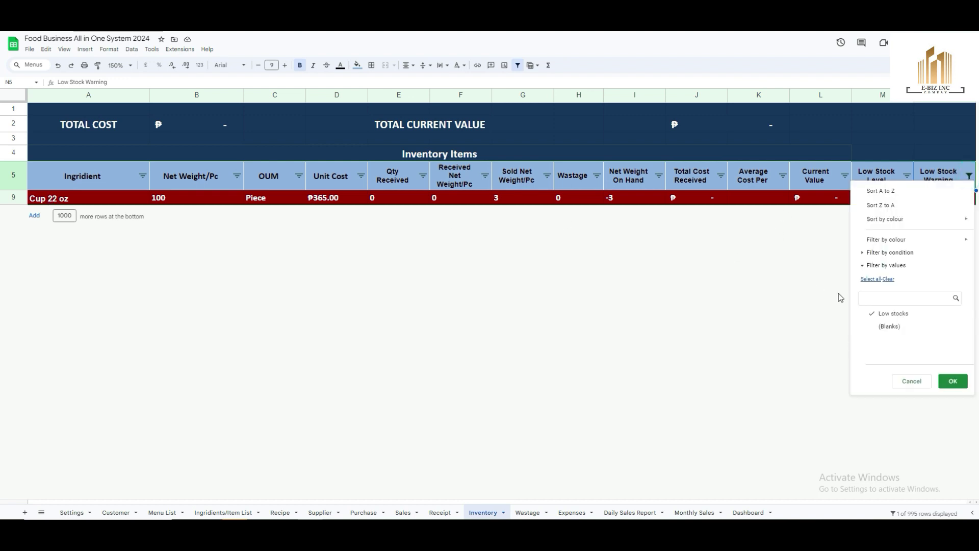
left_click(866, 279)
left_click(953, 381)
- Restore the cleared Cup 22 oz entry in row 13 of the Purchase sheet and check its row on the Inventory sheet
left_click(566, 371)
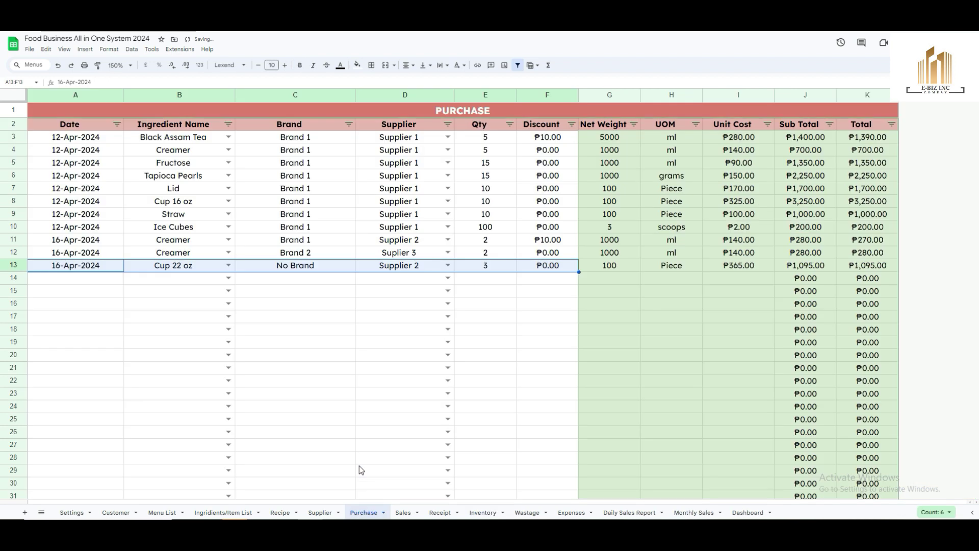
left_click(293, 416)
left_click(478, 513)
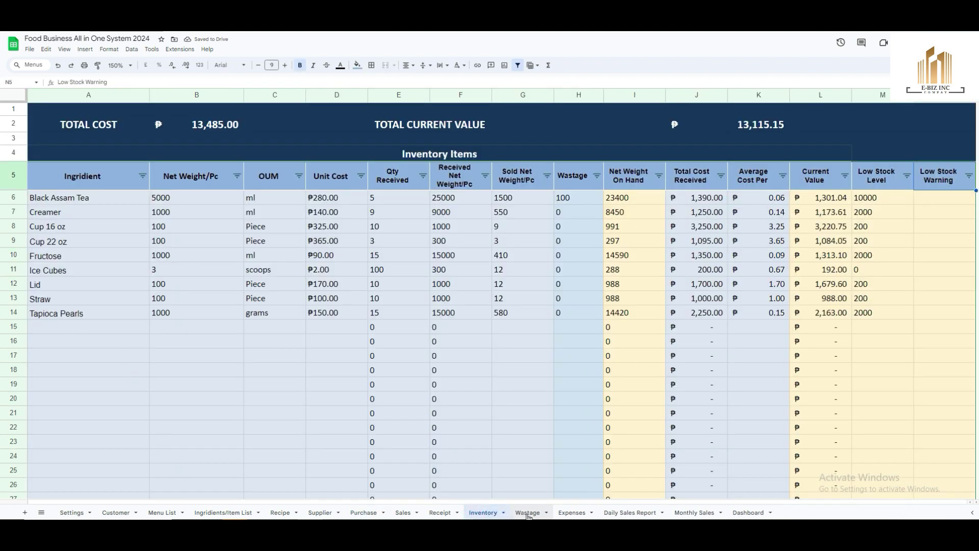
left_click_drag(76, 244, 383, 245)
left_click(384, 245)
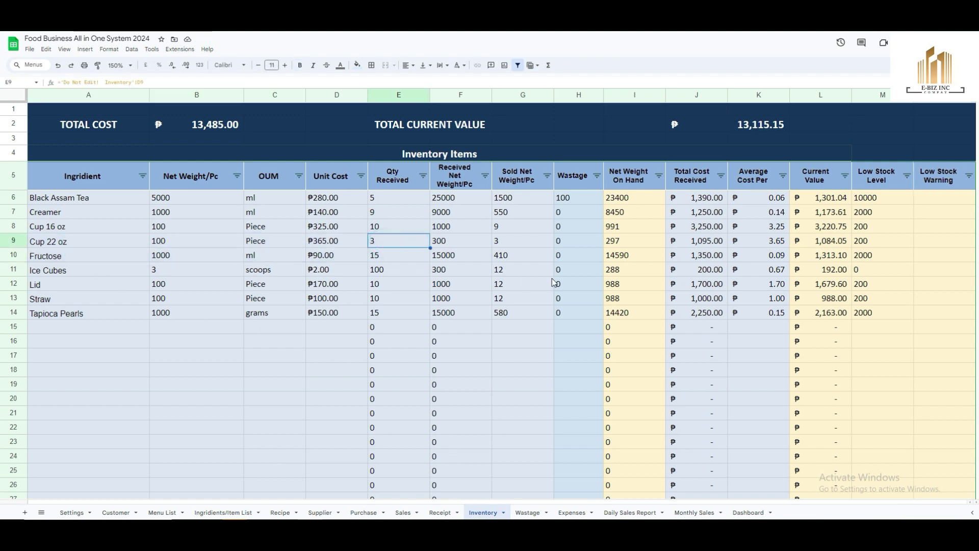
- Review the Wastage sheet's first entry and Notes column, and the Expenses sheet's chart and entry columns
left_click(528, 513)
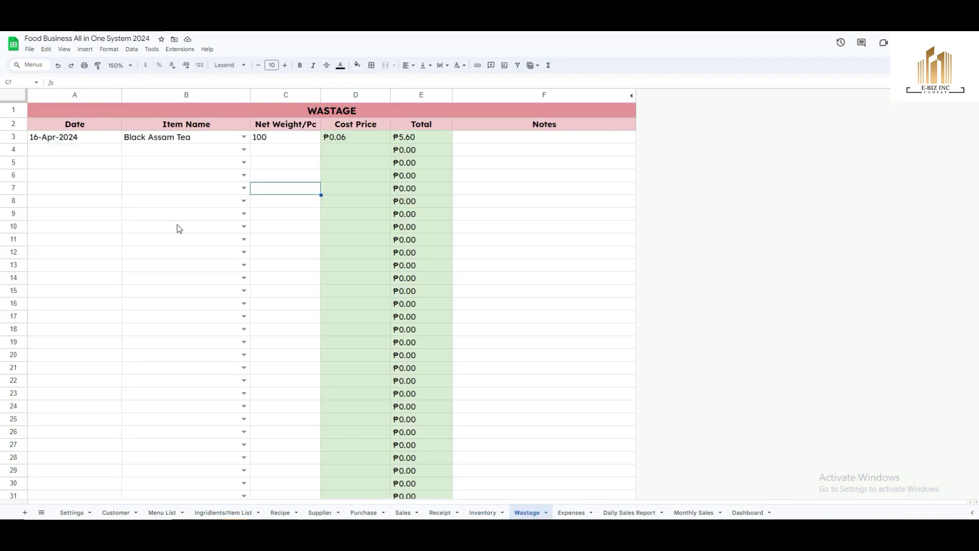
left_click(522, 145)
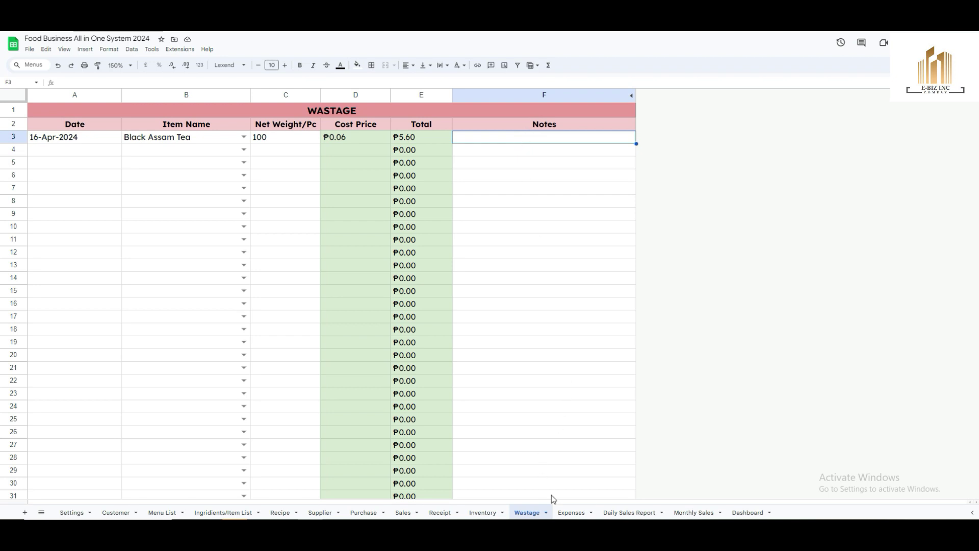
left_click(573, 513)
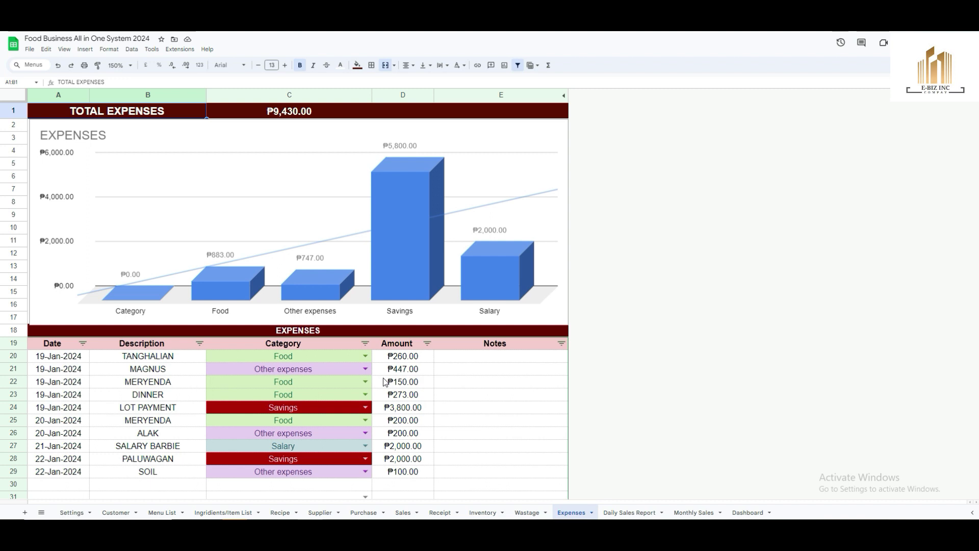
scroll(385, 384, "down", 3)
scroll(385, 384, "up", 2)
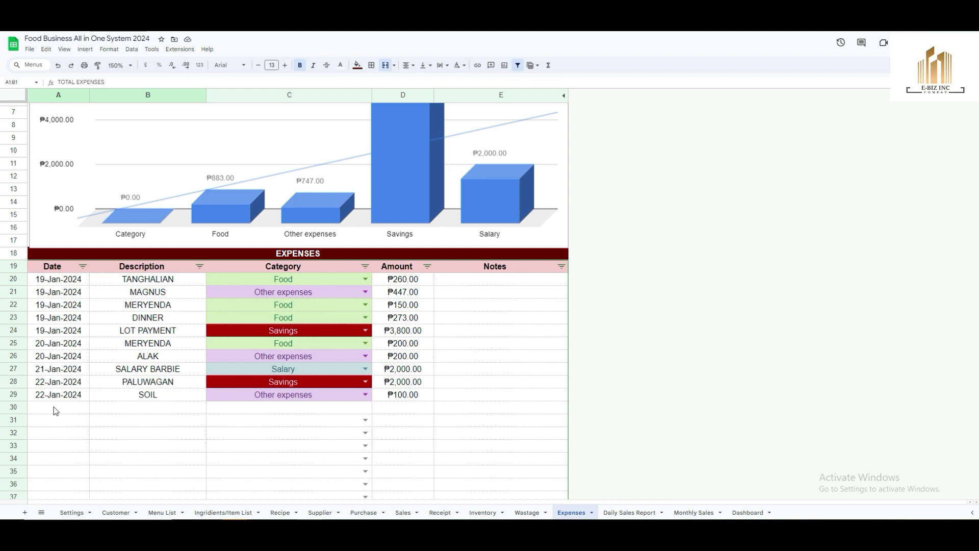
left_click(169, 407)
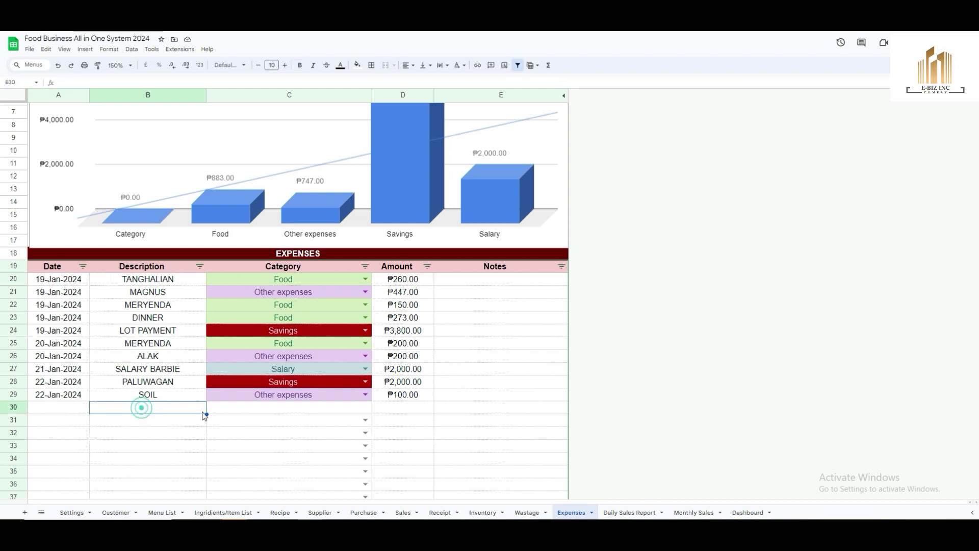
left_click(258, 408)
left_click(452, 398)
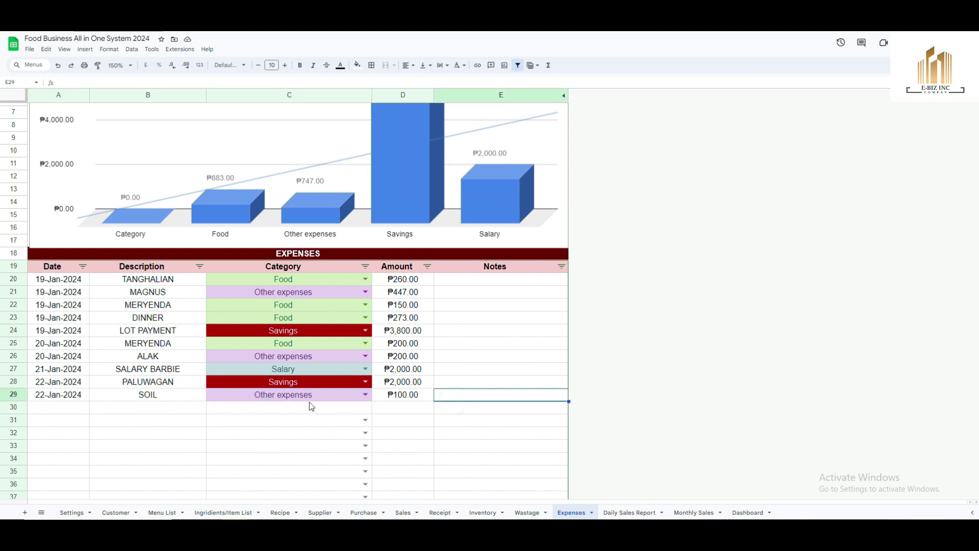
- Examine the Expenses Category list in column H of the Settings sheet, including the spare cells down to H24
left_click(72, 512)
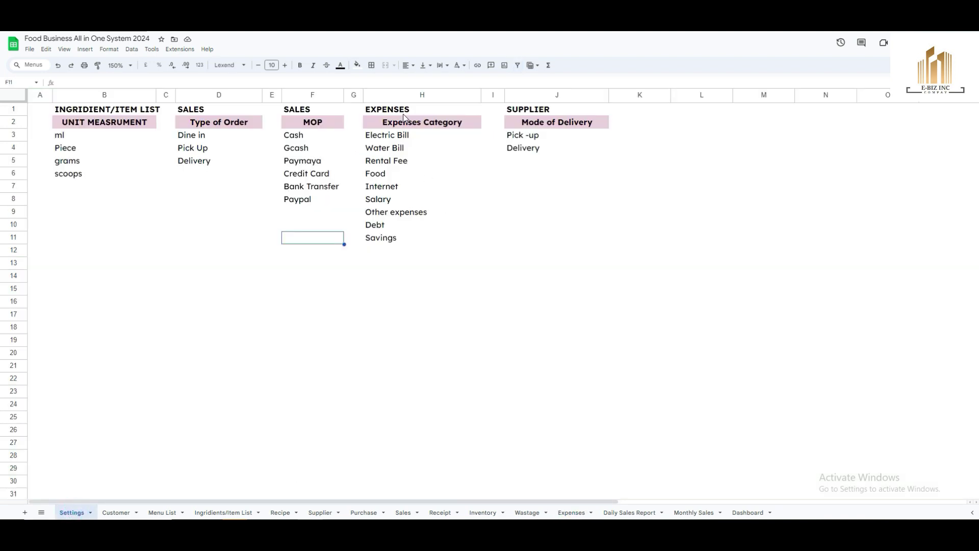
left_click(396, 95)
left_click(430, 190)
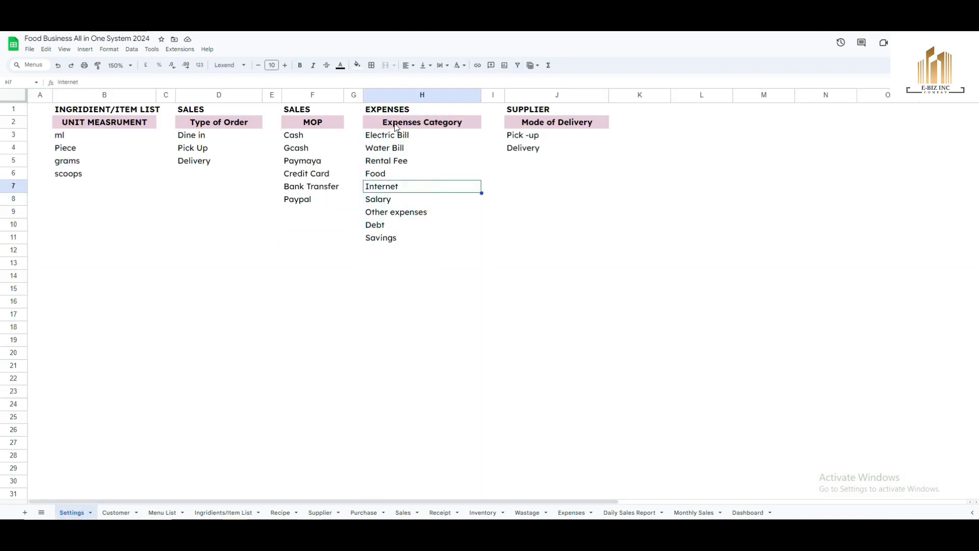
left_click(401, 124)
left_click_drag(394, 149, 403, 405)
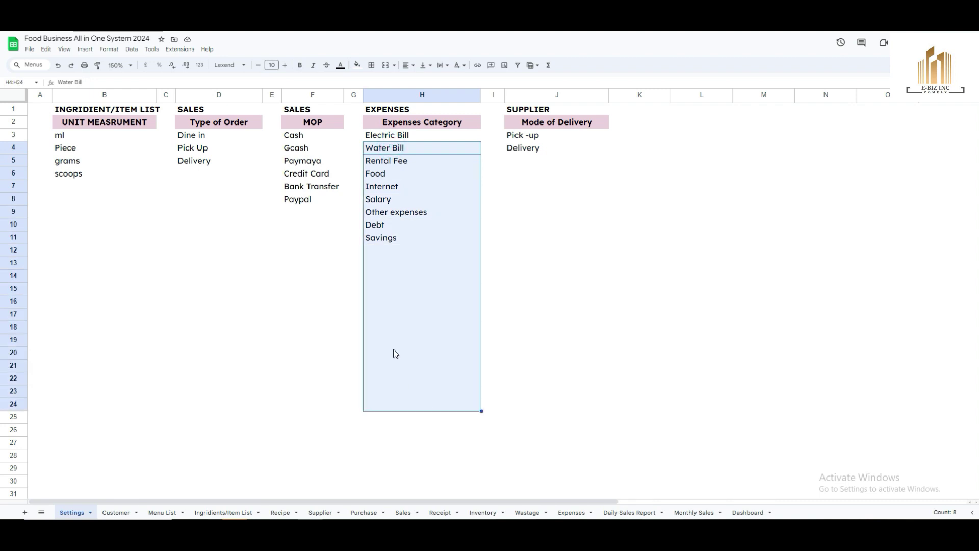
- Glance at the Daily Sales Report sheet and return to the Expenses sheet's total and chart
left_click(638, 513)
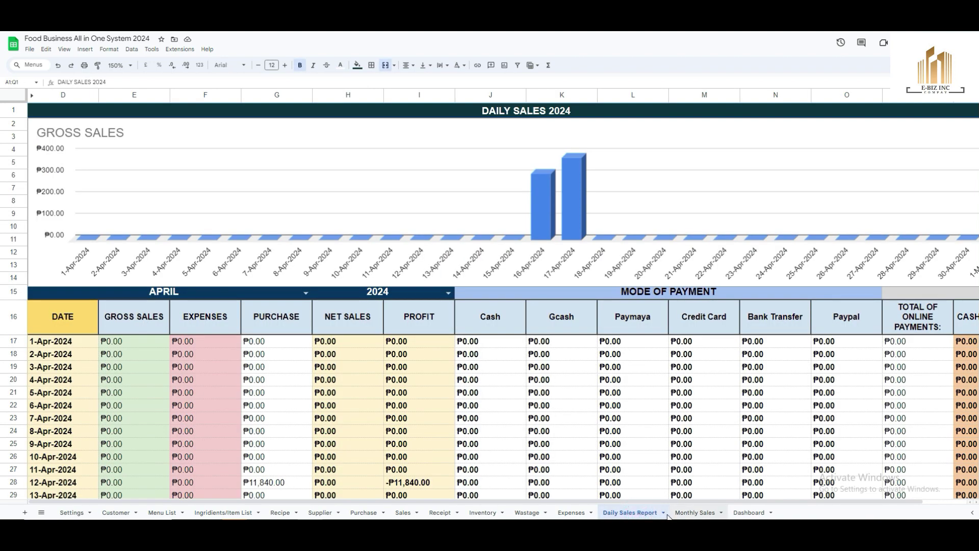
left_click(566, 514)
scroll(426, 364, "up", 3)
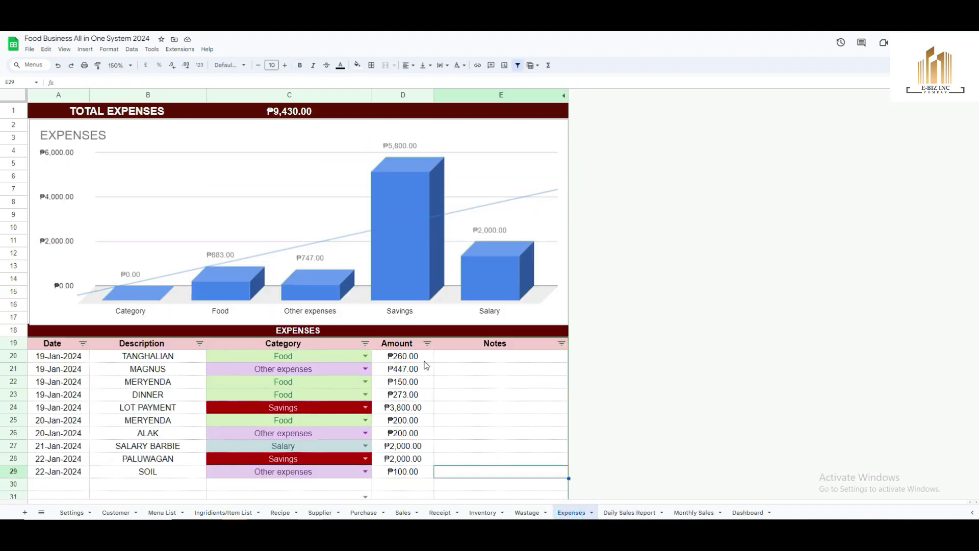
left_click(135, 117)
left_click(444, 479)
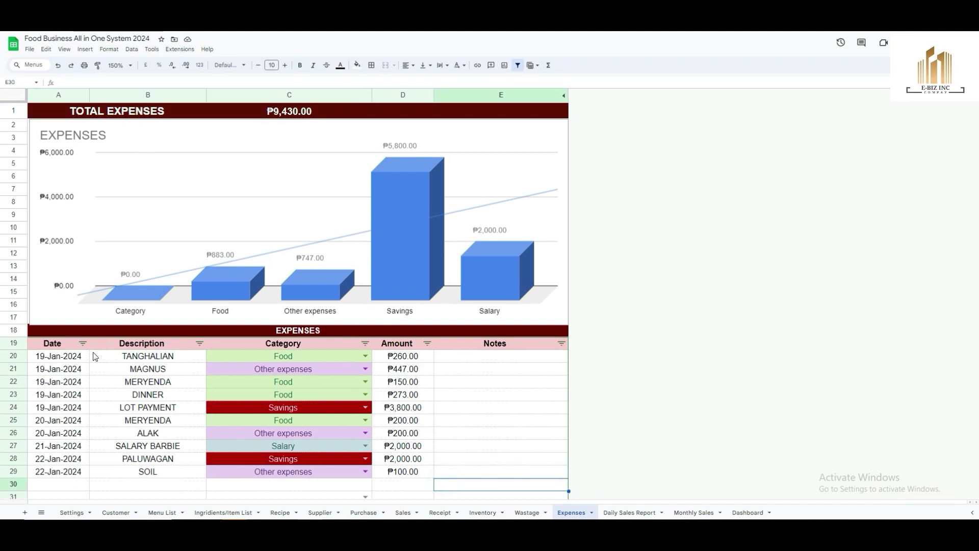
- Filter the Expenses table's Date column to show only 20-Jan-2024 and check the total and chart
left_click(82, 343)
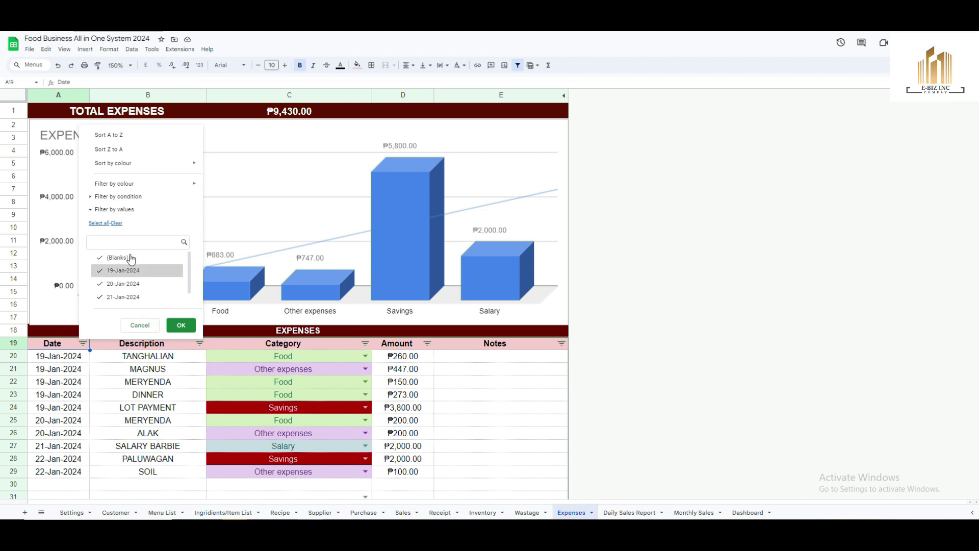
left_click(117, 224)
left_click(113, 286)
left_click(181, 325)
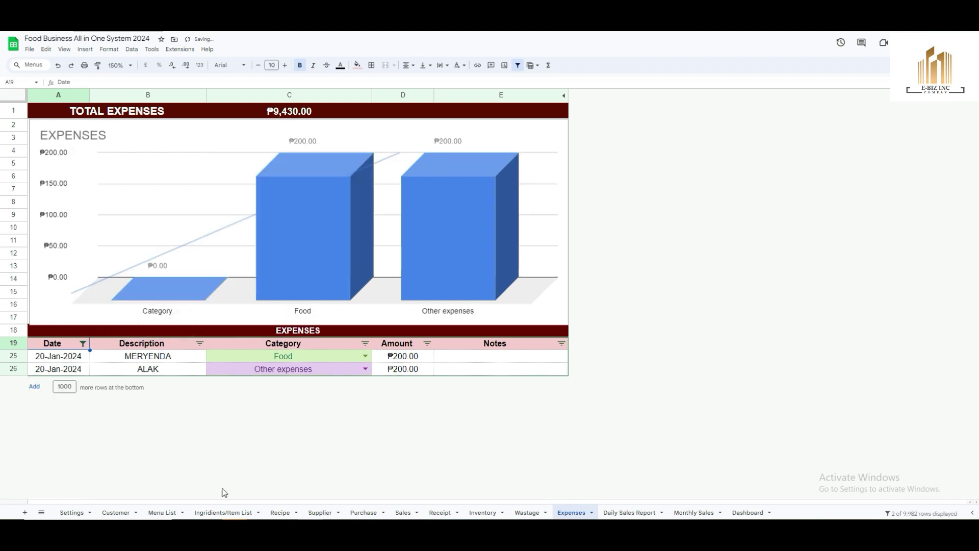
left_click(286, 370)
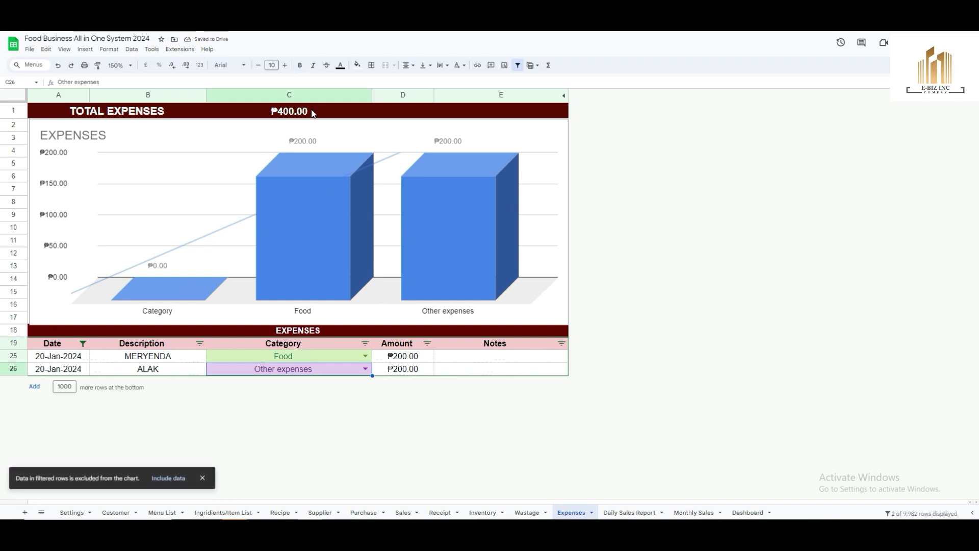
left_click(243, 409)
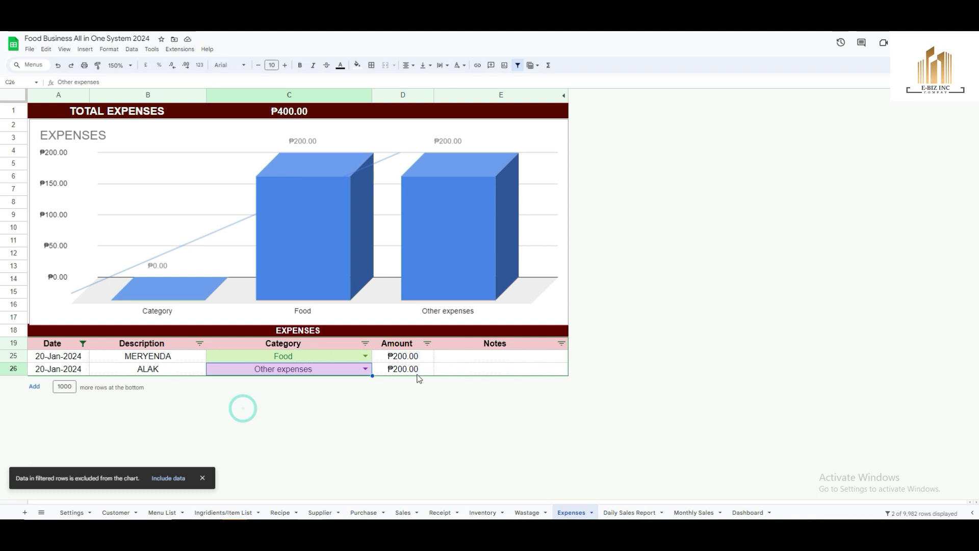
- Filter the Expenses table's Category column to show only Food
left_click(365, 346)
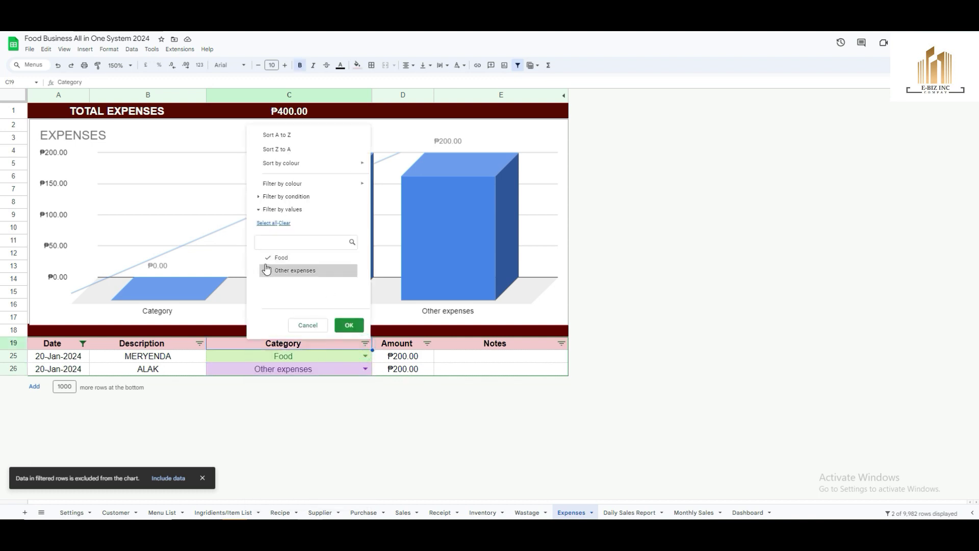
left_click(284, 223)
left_click(281, 258)
left_click(349, 325)
left_click(306, 357)
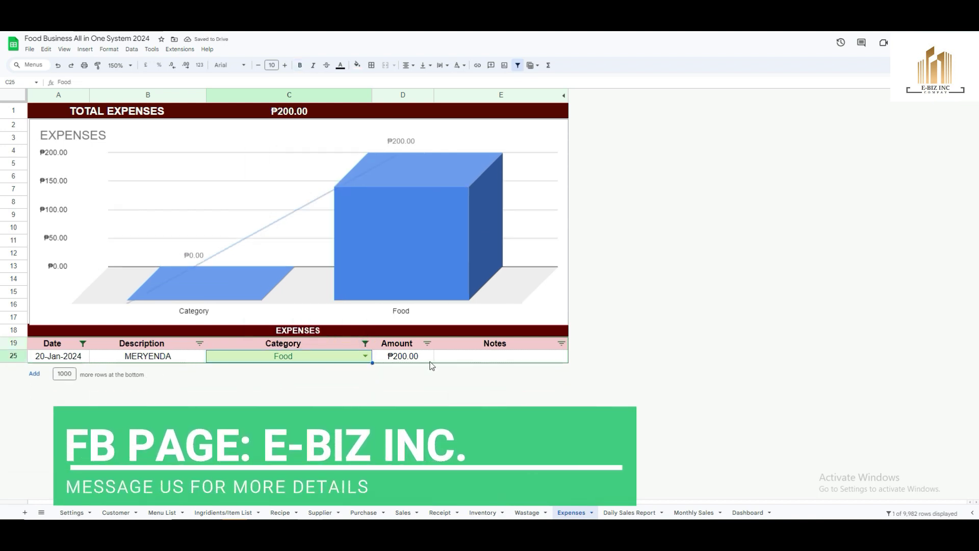
- Reset the Expenses table's Category and Date filters to include all values
left_click(365, 344)
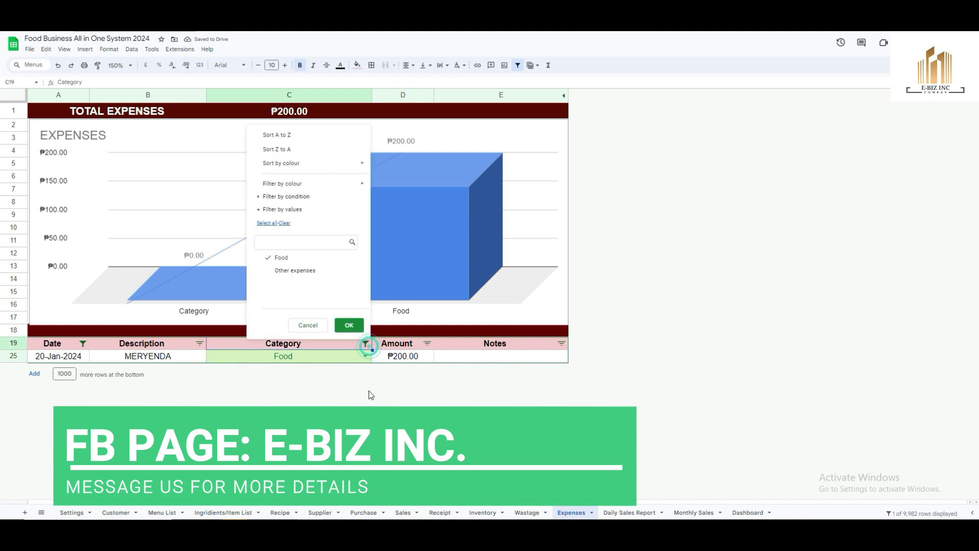
left_click(268, 224)
left_click(349, 325)
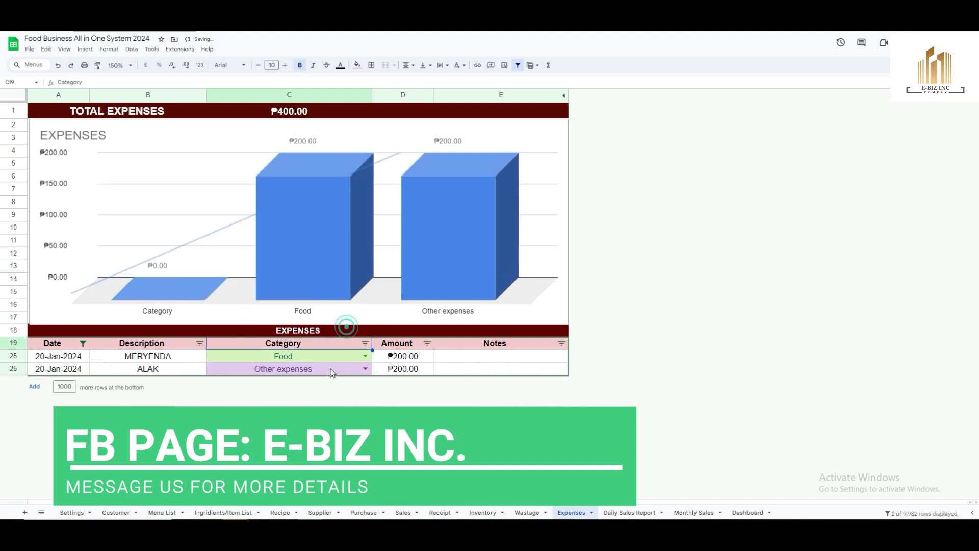
left_click(83, 343)
left_click(98, 223)
left_click(181, 325)
left_click(665, 342)
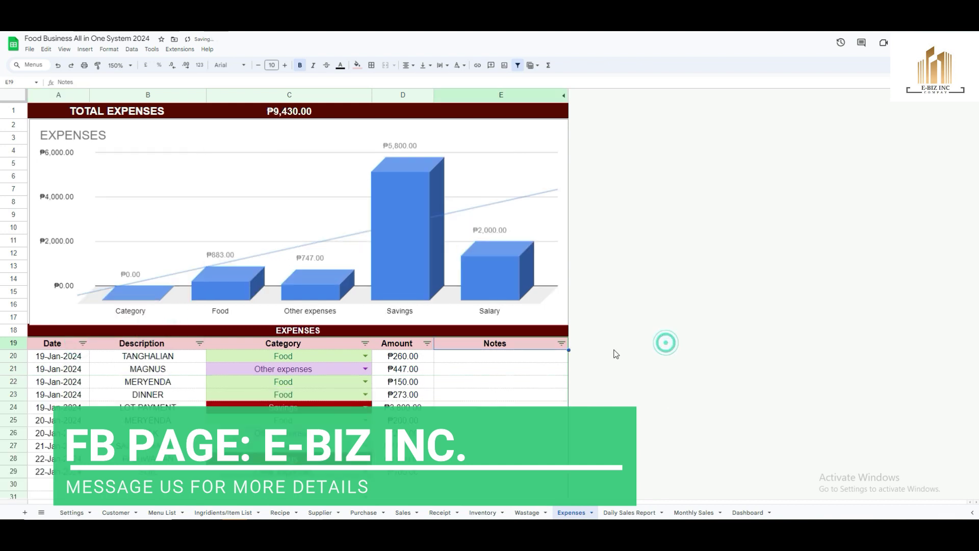